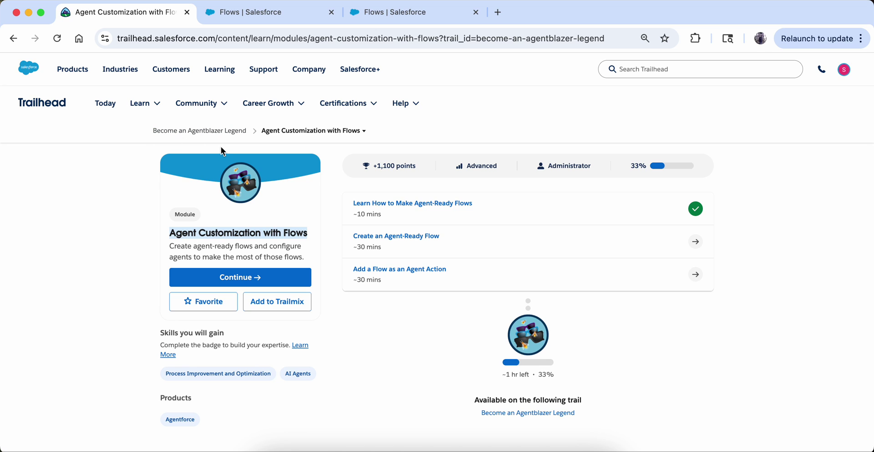
Open the Create an Agent-Ready Flow unit and examine its challenge requirements for the flow and its variables.
click(384, 239)
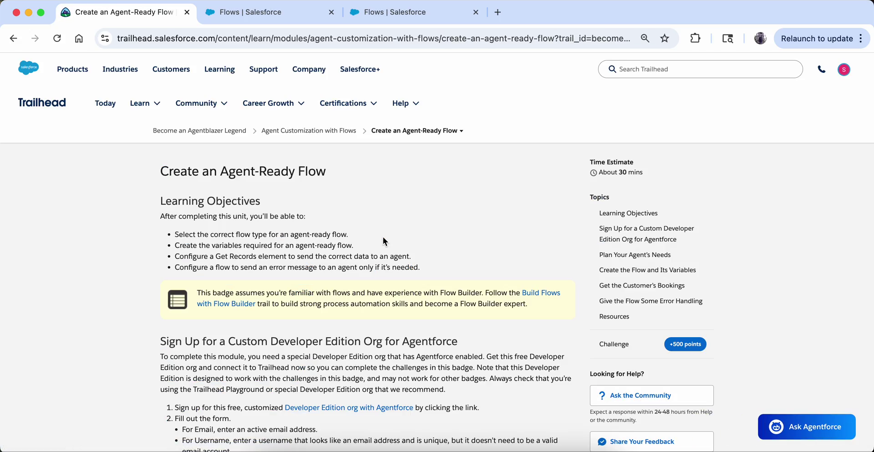
scroll(383, 237, down, 20)
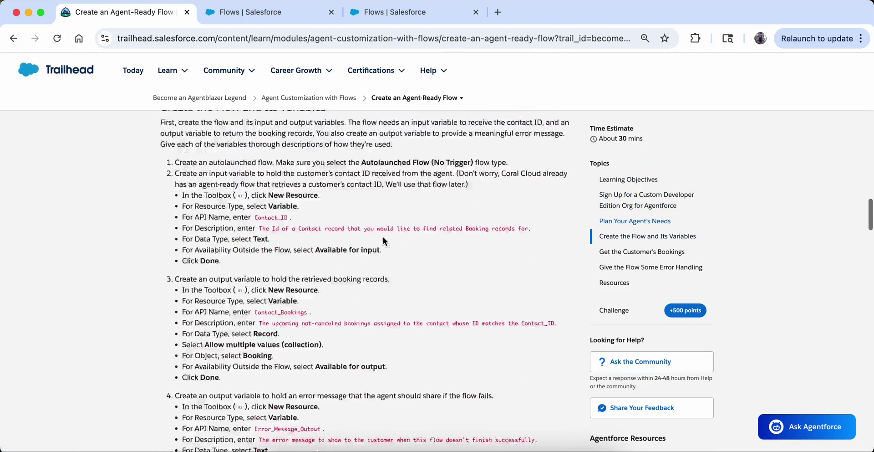
scroll(383, 236, down, 15)
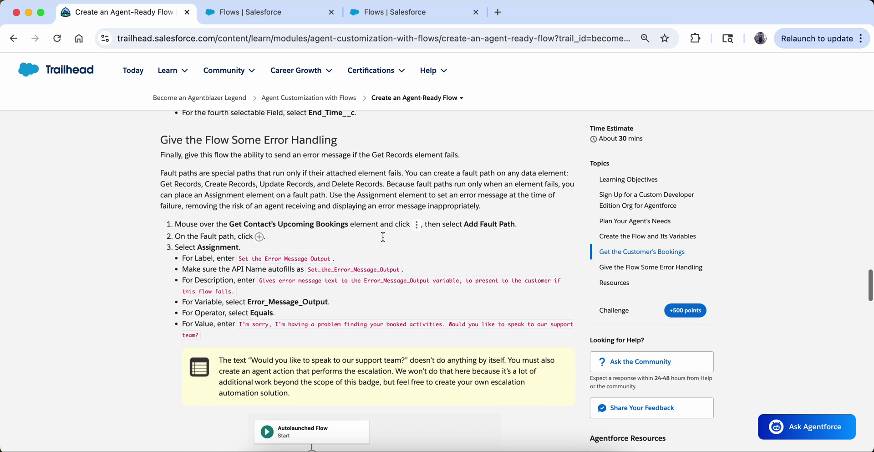
scroll(383, 237, down, 5)
scroll(384, 237, down, 20)
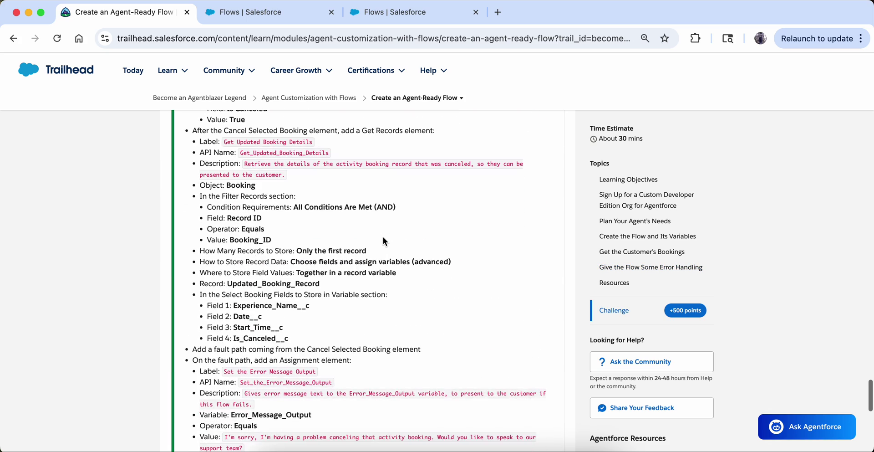
scroll(383, 236, up, 8)
scroll(383, 238, up, 4)
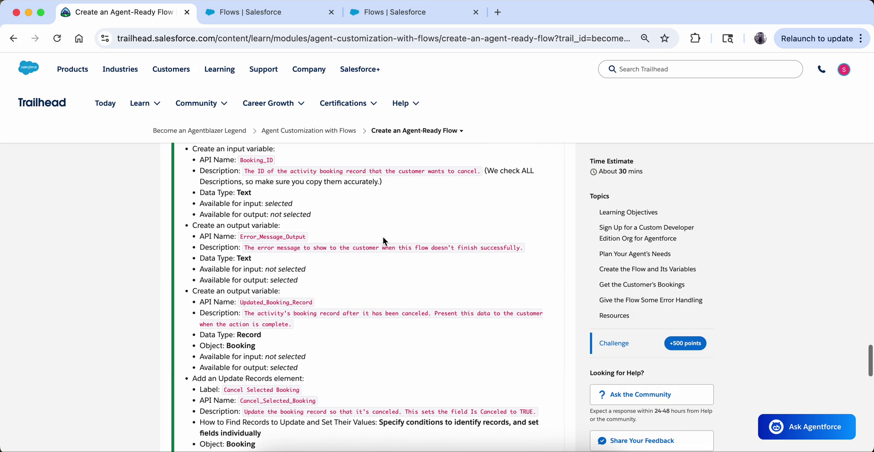
scroll(376, 249, up, 2)
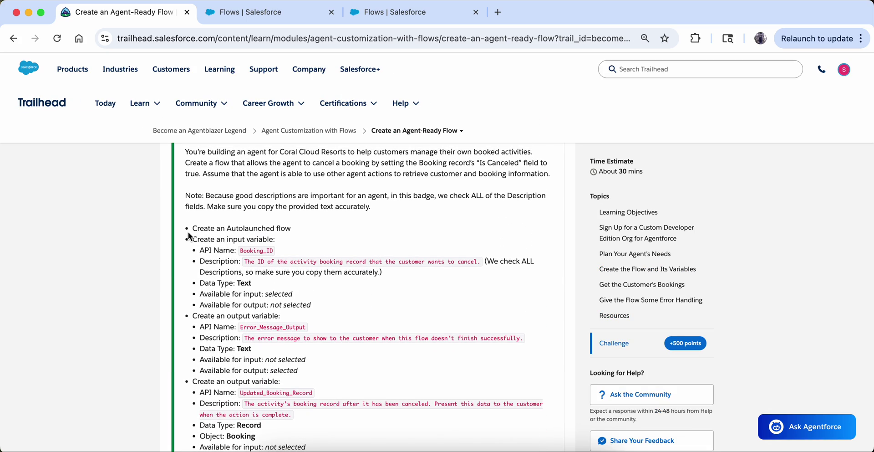
drag(188, 228, 308, 235)
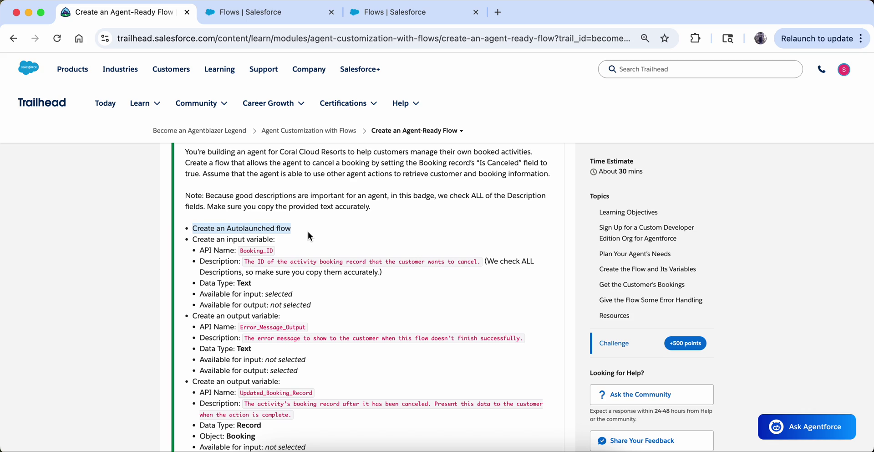
click(225, 244)
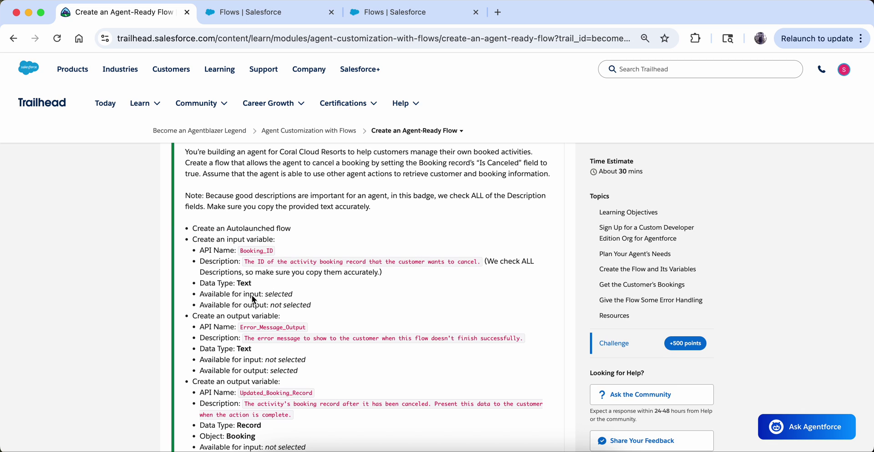
drag(226, 316, 193, 315)
Switch to the Salesforce Flows setup page and create a new Autolaunched Flow (No Trigger).
click(255, 12)
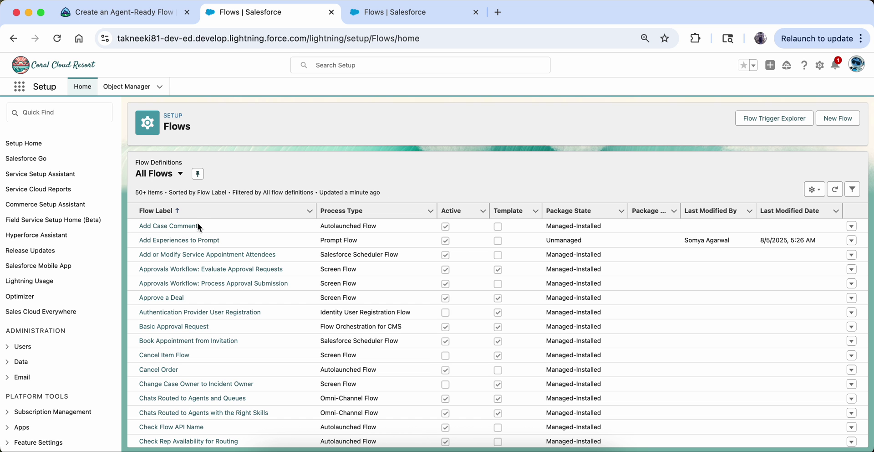
click(825, 120)
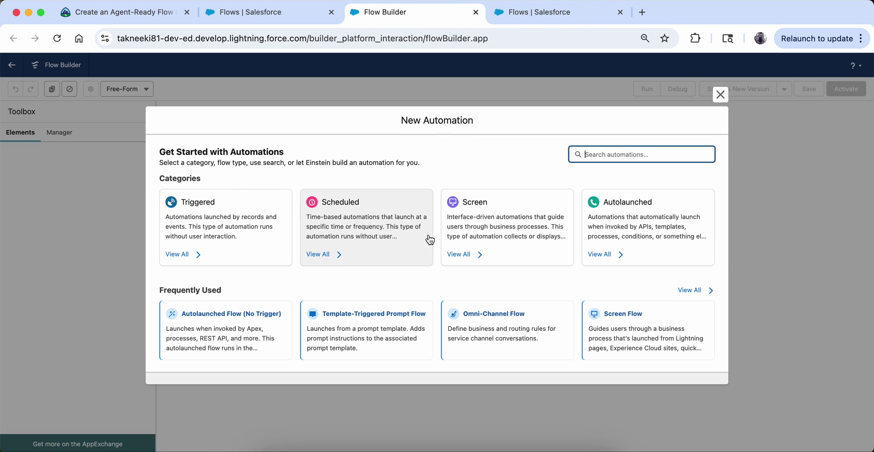
click(241, 327)
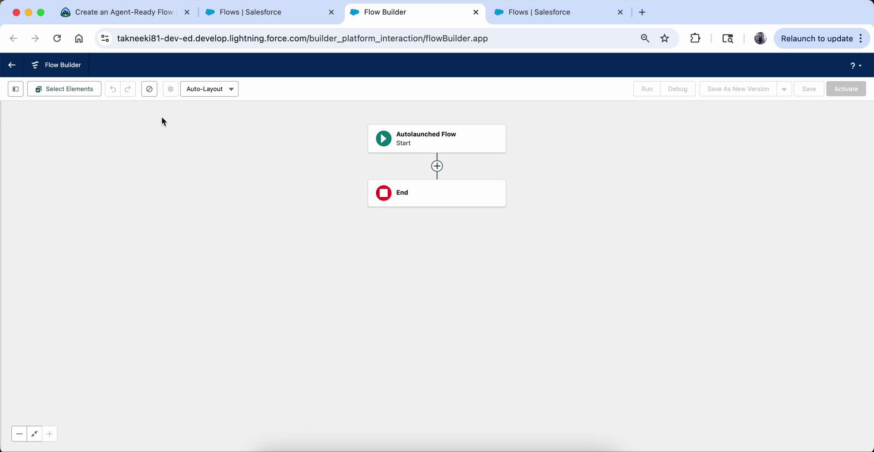
Show the flow's Toolbox and start a new resource of type Variable.
click(15, 89)
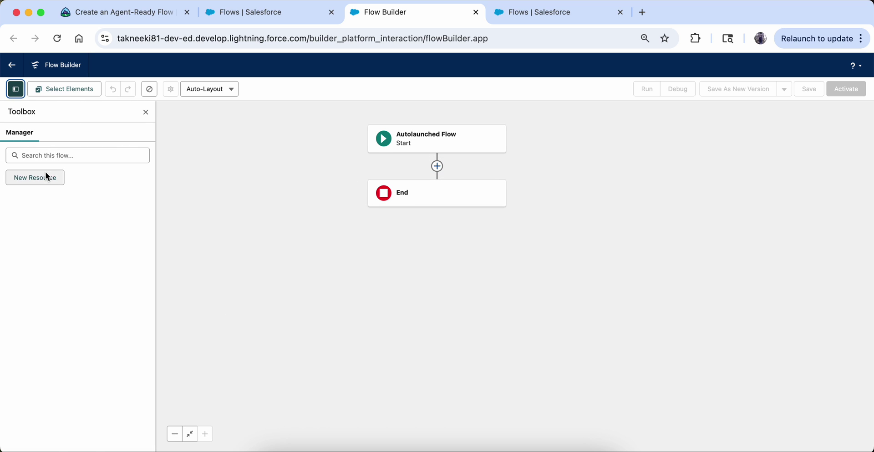
click(35, 177)
click(283, 210)
click(283, 228)
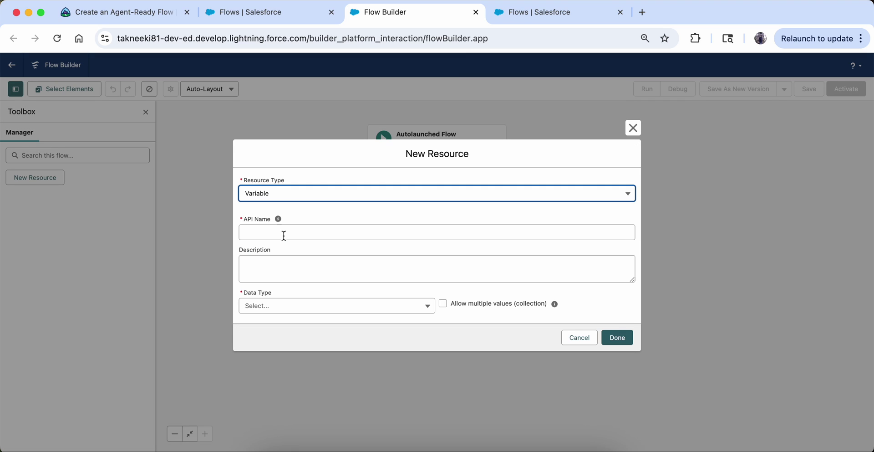
Copy Booking_ID from the Trailhead challenge and enter it as the variable's API name in Flow Builder.
click(347, 234)
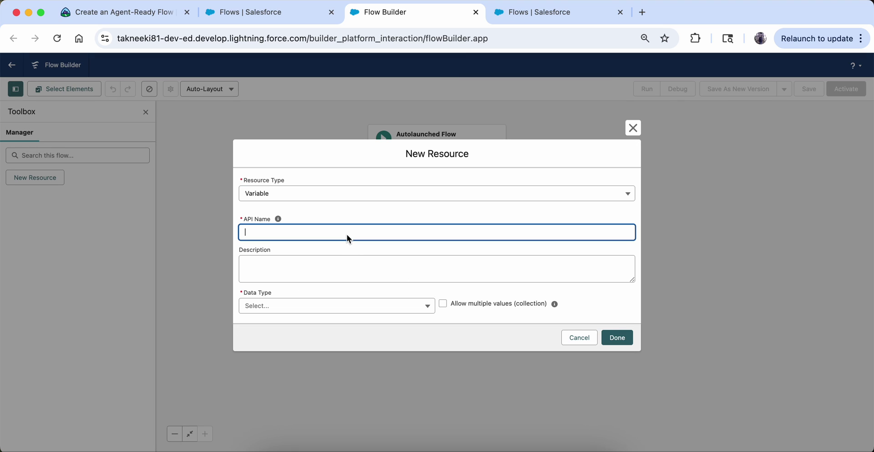
drag(269, 13, 346, 13)
click(261, 7)
click(121, 20)
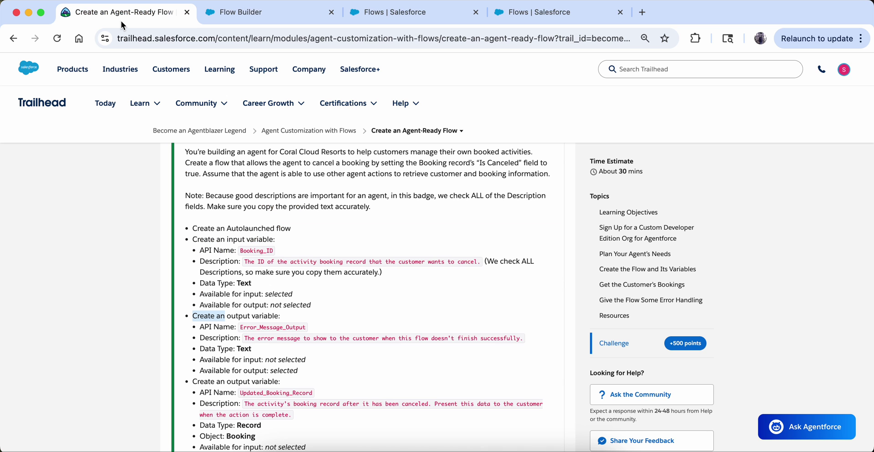
drag(241, 253, 290, 256)
key(super+c)
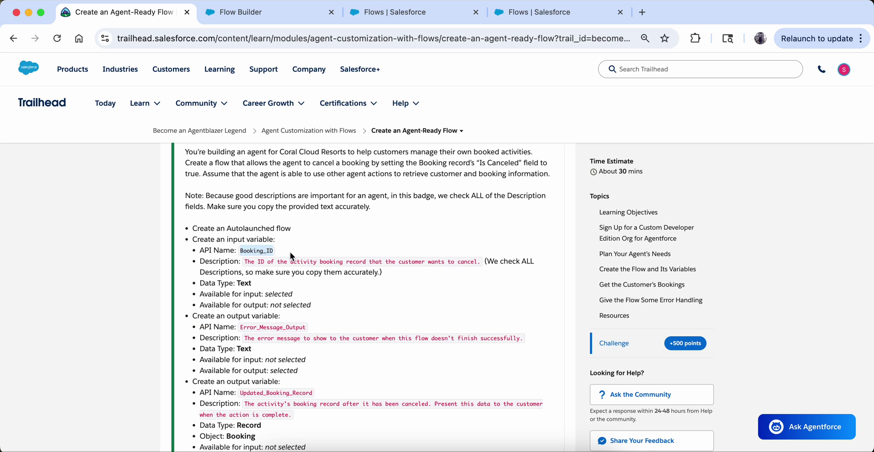
click(284, 11)
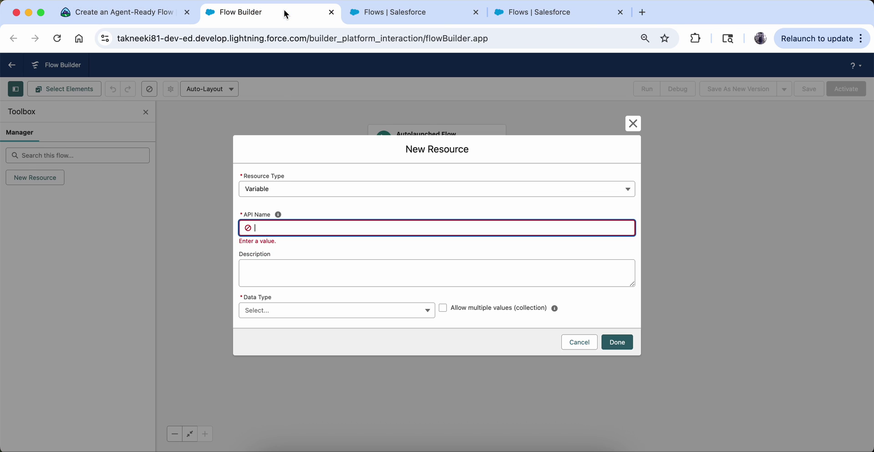
key(super+v)
Copy the challenge text "The ID of the activity booking record that the customer wants to cancel" into the Booking_ID variable's description.
click(299, 273)
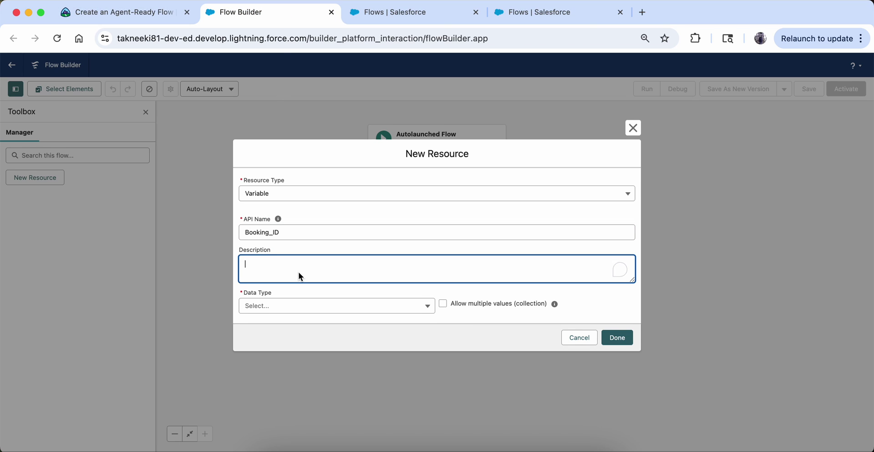
click(133, 13)
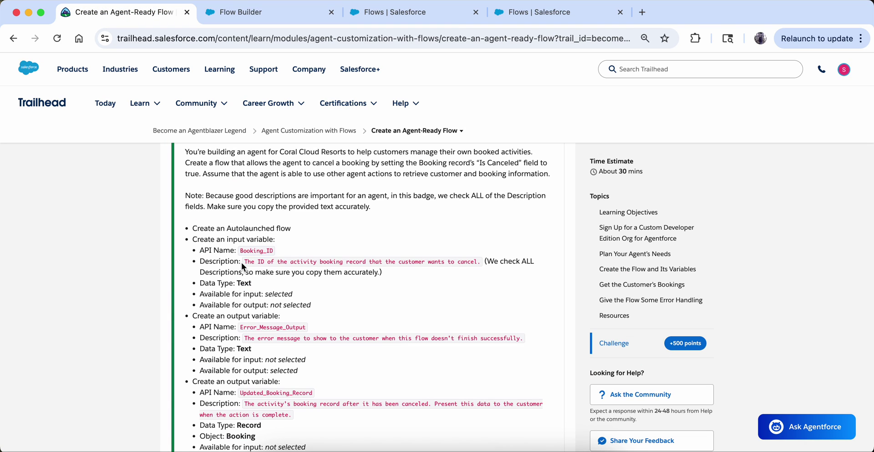
drag(241, 263, 478, 264)
key(super+c)
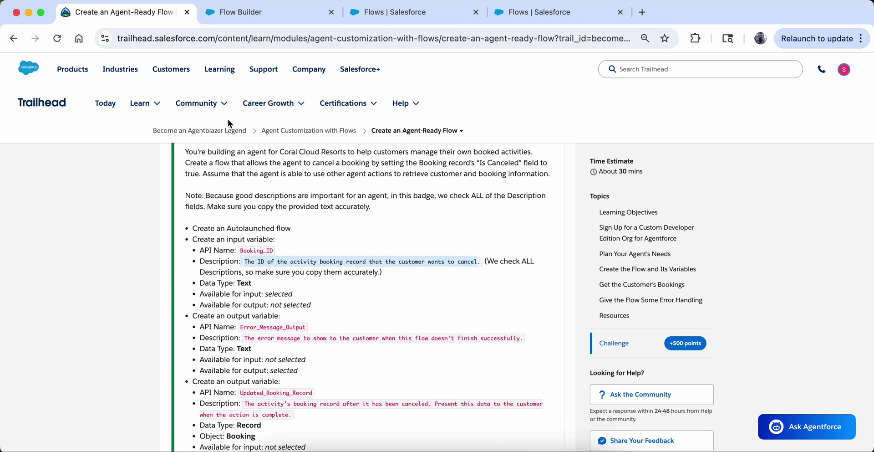
click(249, 12)
key(super+v)
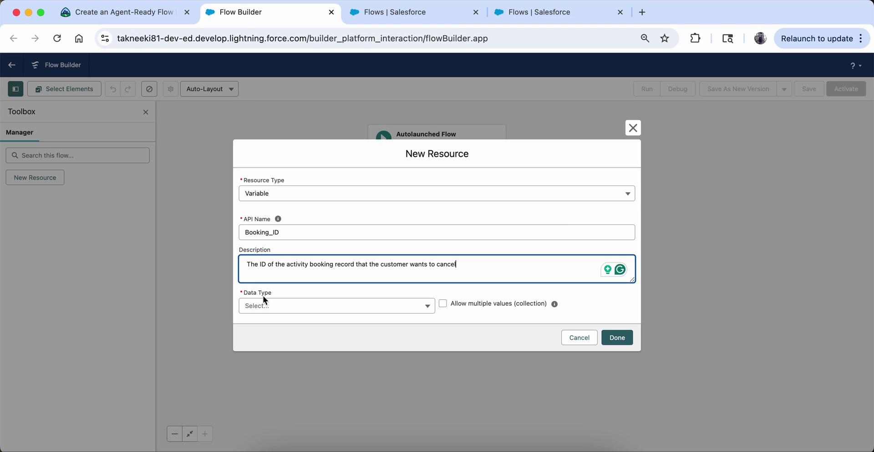
Check the challenge's settings, set Booking_ID's data type to Text, make it available for input, and save the variable.
click(121, 12)
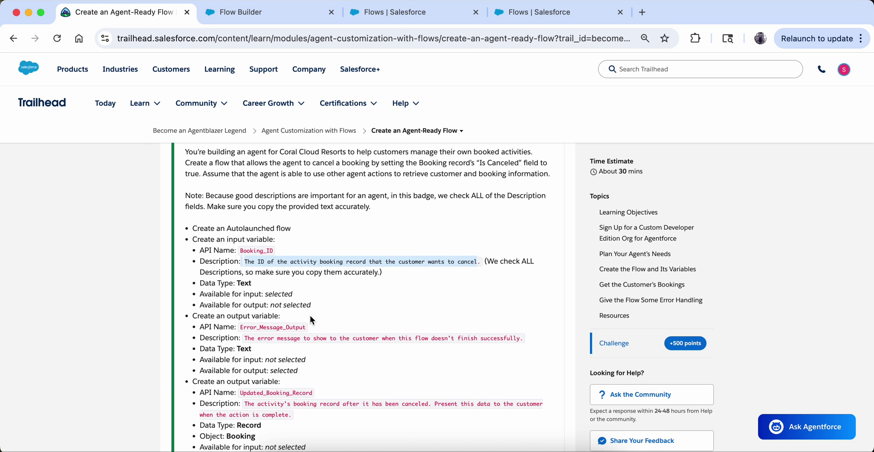
scroll(310, 315, down, 3)
click(236, 14)
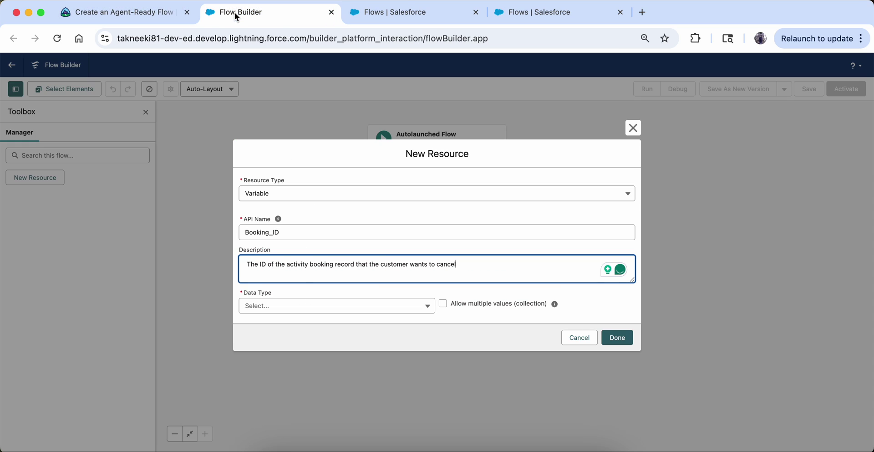
click(311, 304)
click(307, 320)
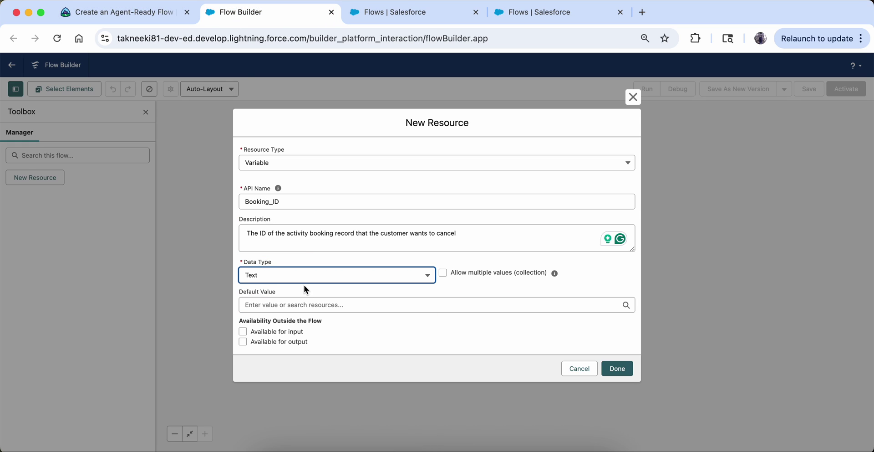
click(243, 332)
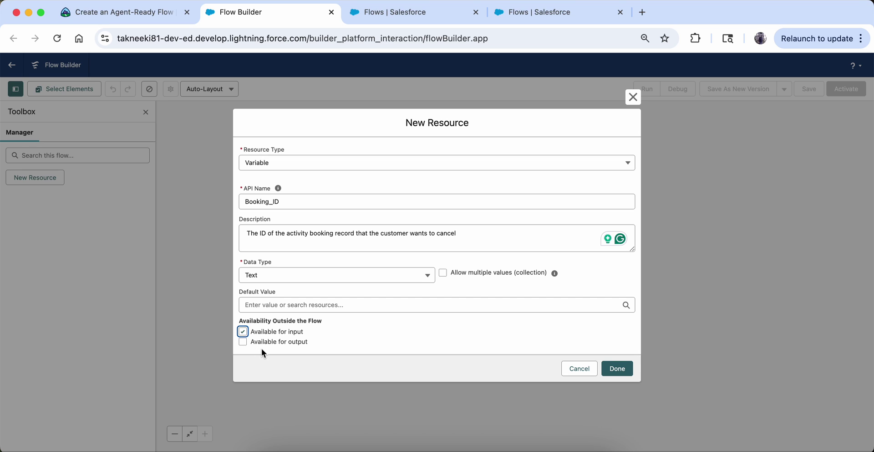
click(620, 367)
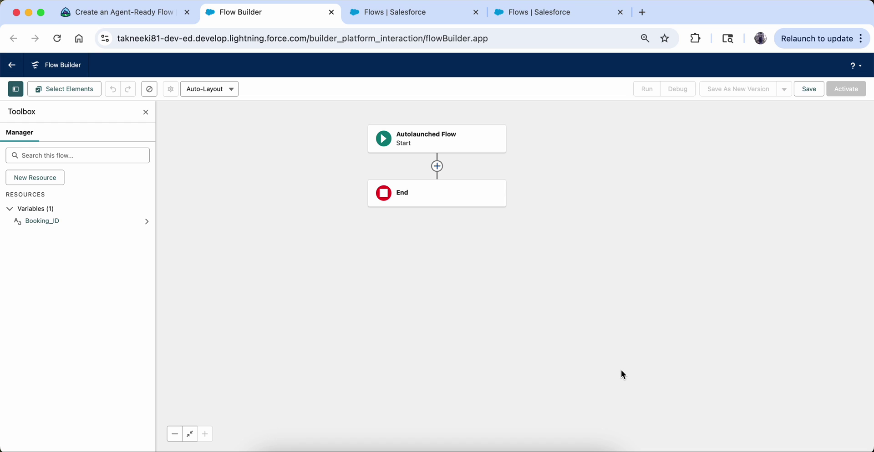
Start a second new resource and set its resource type to Variable.
click(35, 178)
click(293, 214)
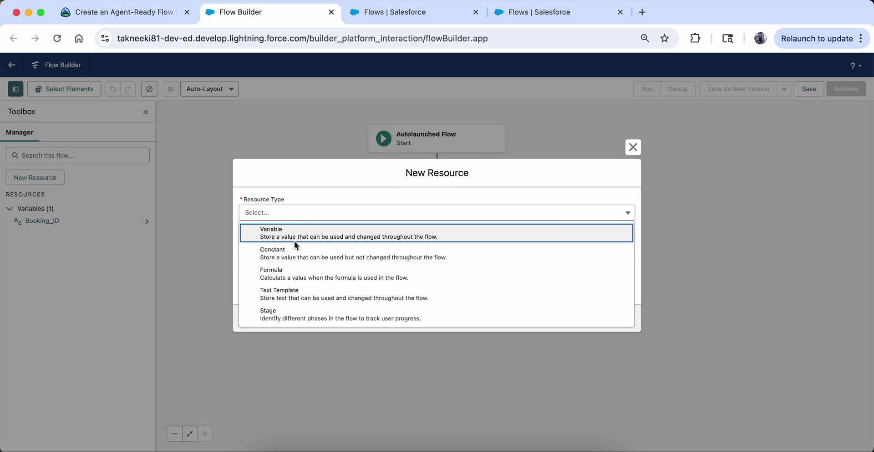
click(295, 233)
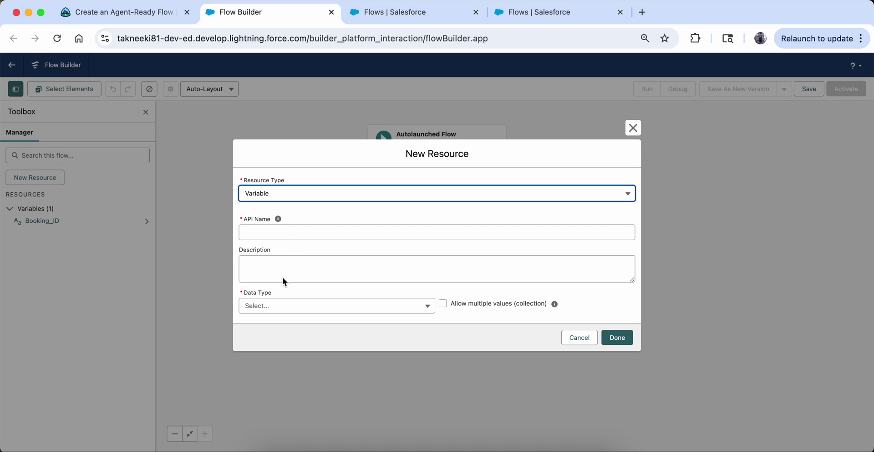
Copy Error_Message_Output from the Trailhead challenge and enter it as the second variable's API name.
click(110, 11)
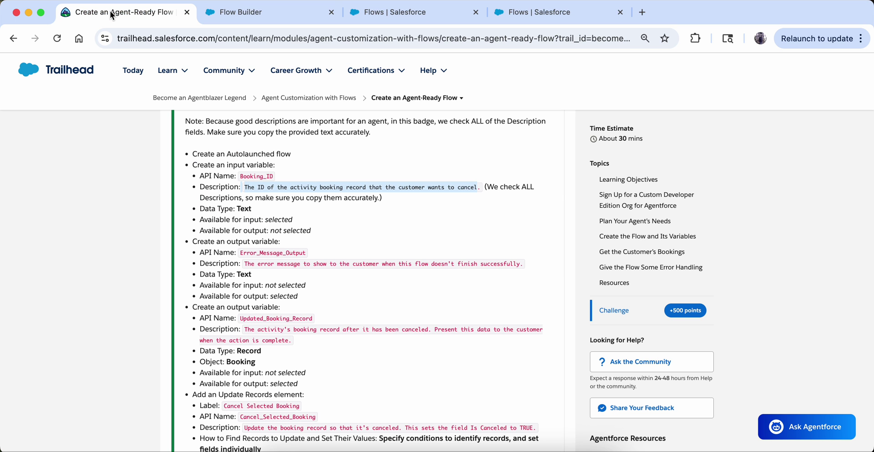
click(243, 262)
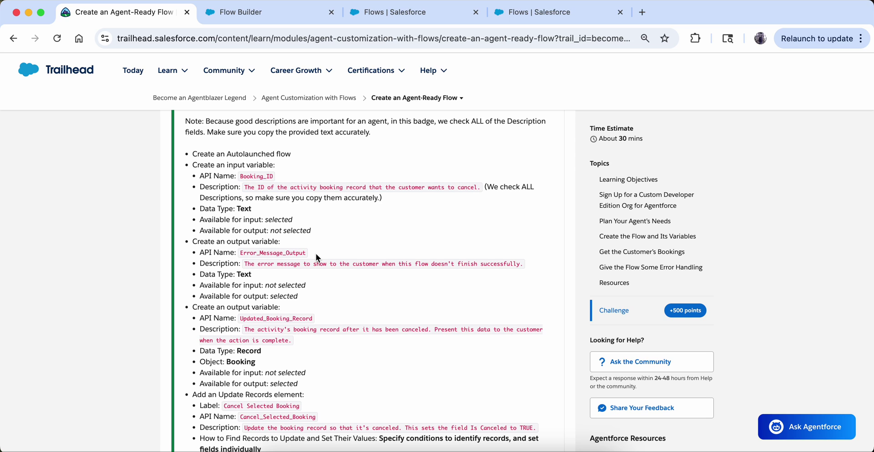
double_click(255, 253)
key(ctrl+c)
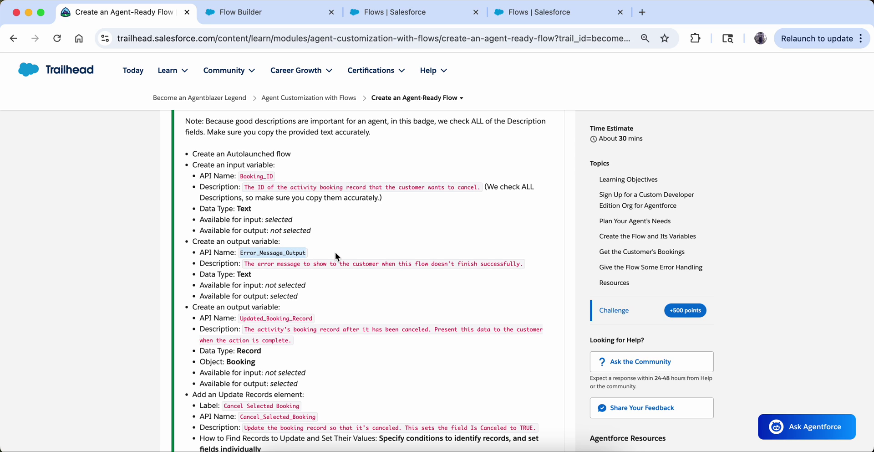
click(240, 9)
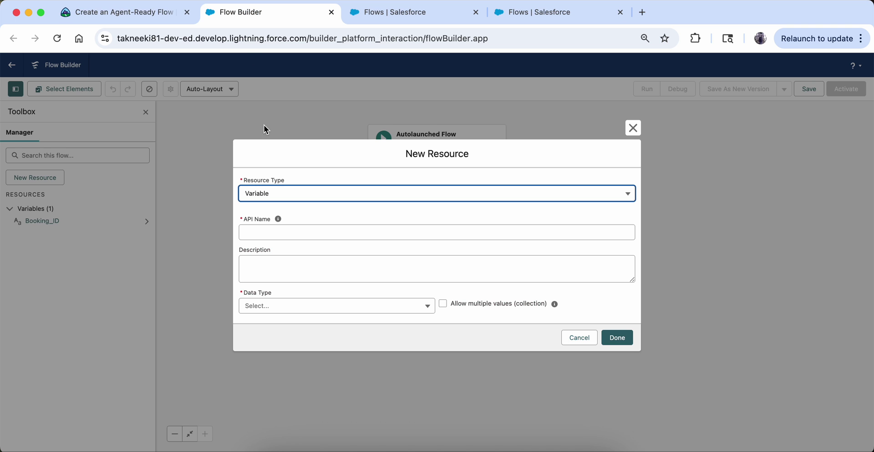
click(293, 230)
key(ctrl+v)
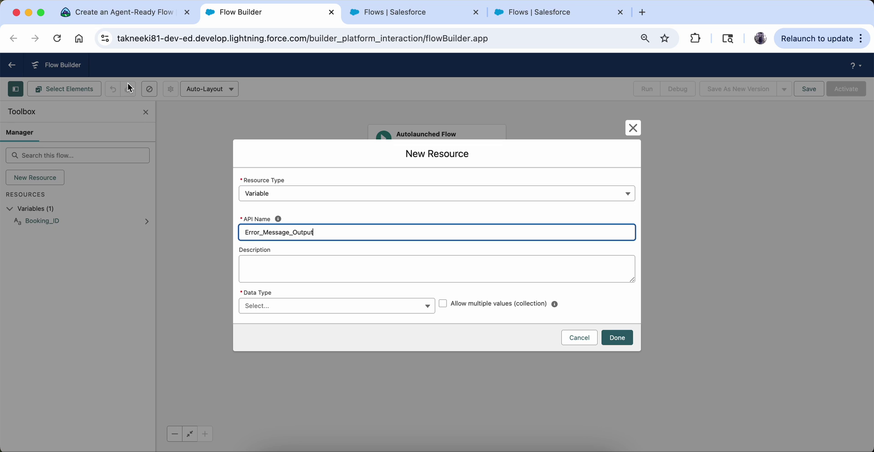
Copy only the challenge text "The error message to show to the customer when this flow doesn't finish successfully." into Error_Message_Output's description.
click(121, 13)
drag(244, 264, 531, 275)
key(ctrl+c)
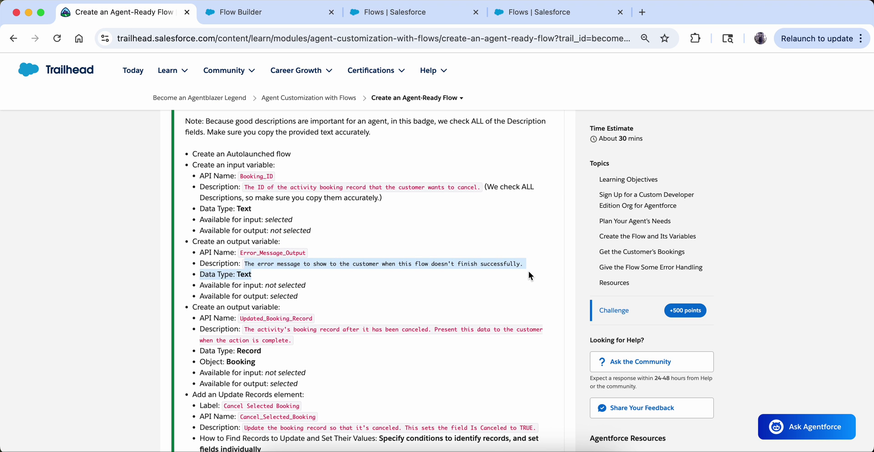
click(288, 12)
click(302, 269)
key(ctrl+v)
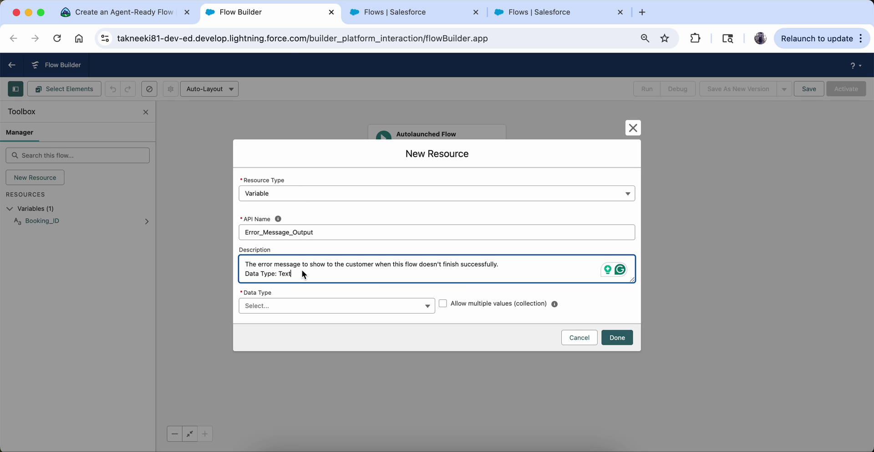
drag(347, 275, 252, 275)
key(BackSpace)
Set Error_Message_Output's data type to Text, make it available for output, and save the variable.
click(250, 306)
click(261, 325)
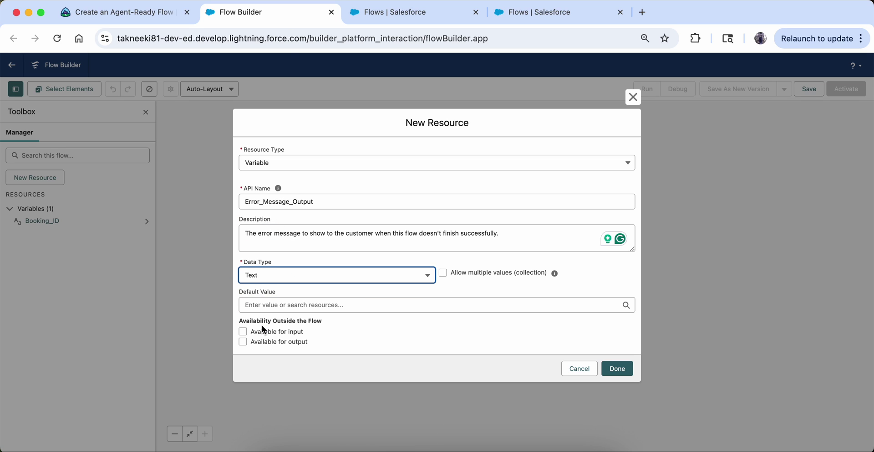
click(243, 341)
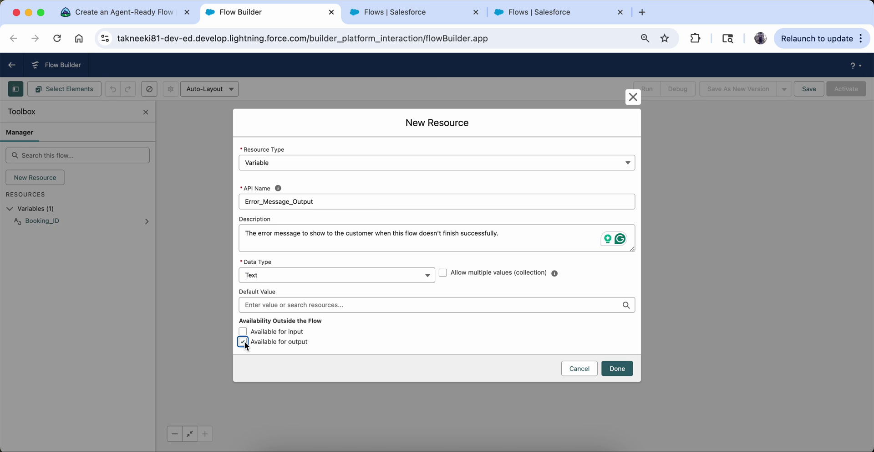
click(611, 370)
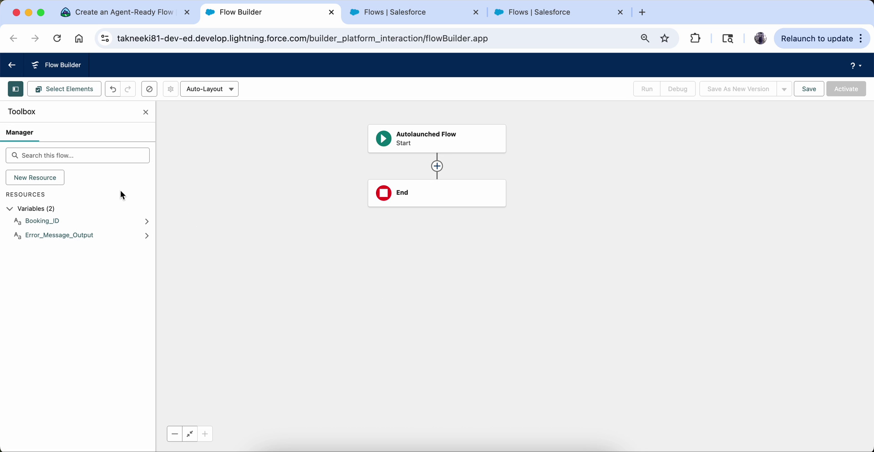
Start a third new resource of type Variable and enter Updated_Booking_Record from the Trailhead challenge as its API name.
click(47, 175)
click(287, 212)
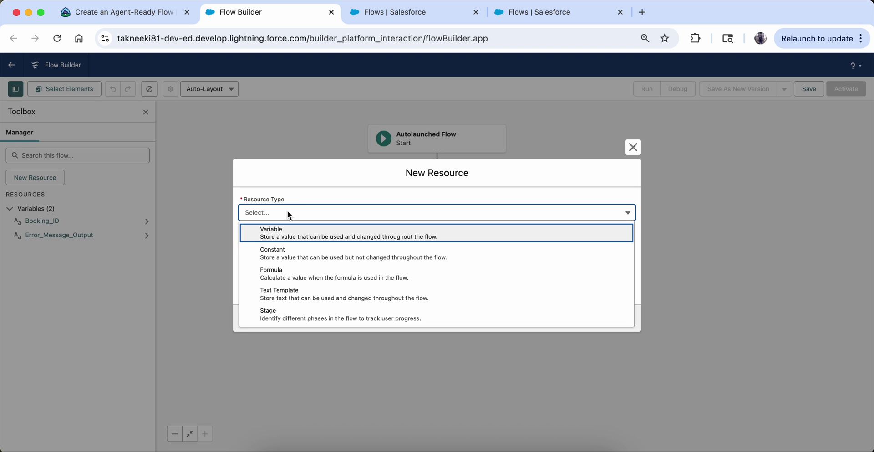
click(294, 235)
click(67, 15)
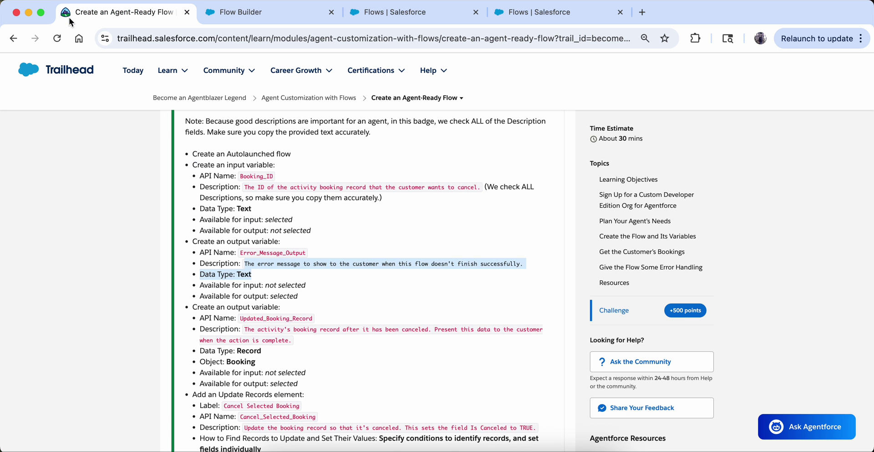
double_click(243, 318)
key(super+c)
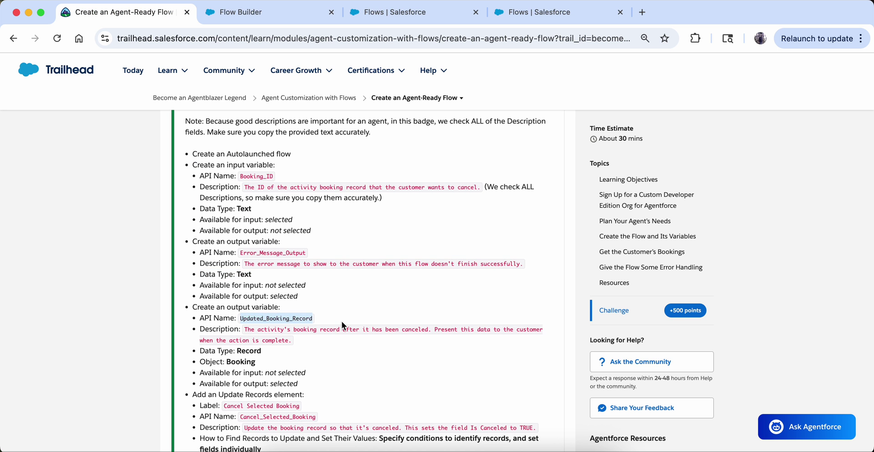
click(240, 13)
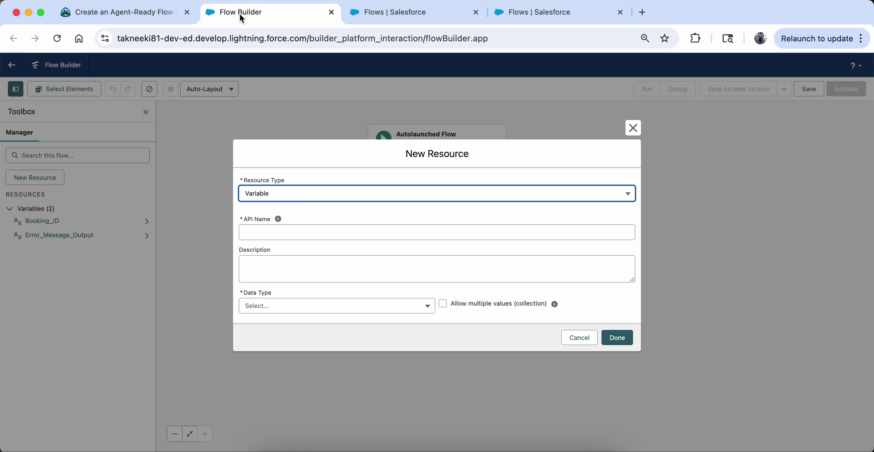
click(296, 238)
key(super+v)
Copy the challenge text "The activity's booking record after it has been canceled. Present this data to the customer when the action is complete." into the variable's description.
click(108, 14)
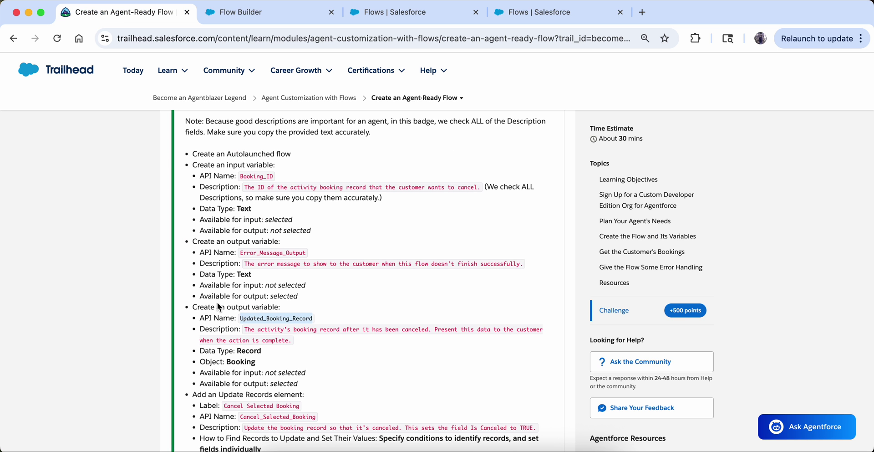
drag(244, 334, 296, 342)
key(super+c)
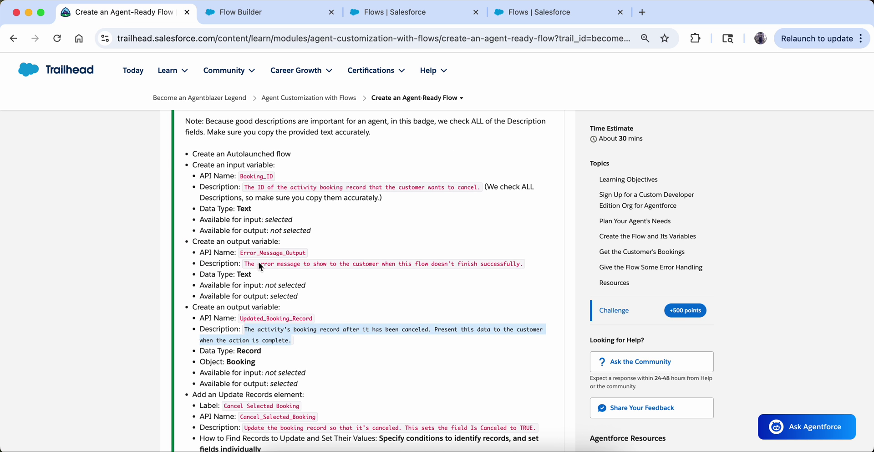
click(251, 14)
click(300, 264)
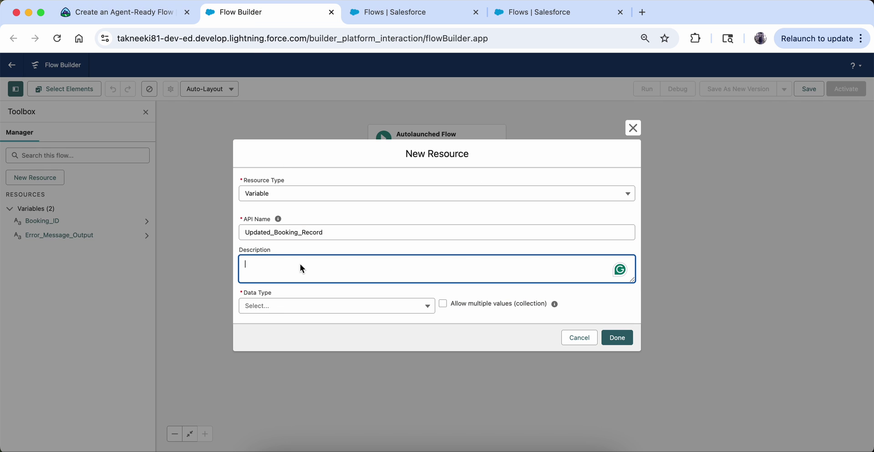
key(super+v)
Set Updated_Booking_Record's data type to Record with the Booking object, make it available for output, and save the variable.
click(293, 310)
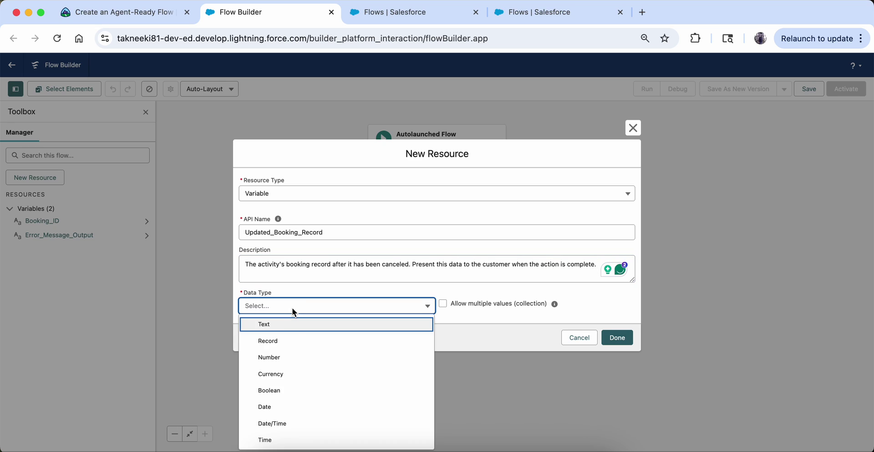
click(293, 340)
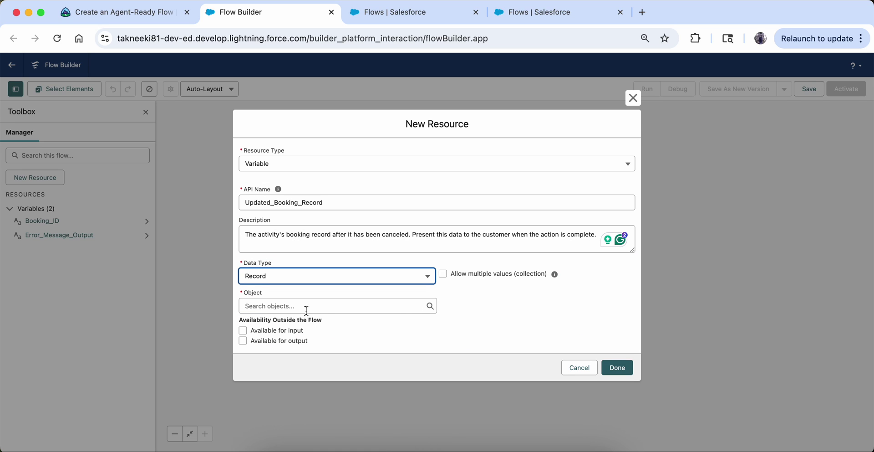
click(125, 12)
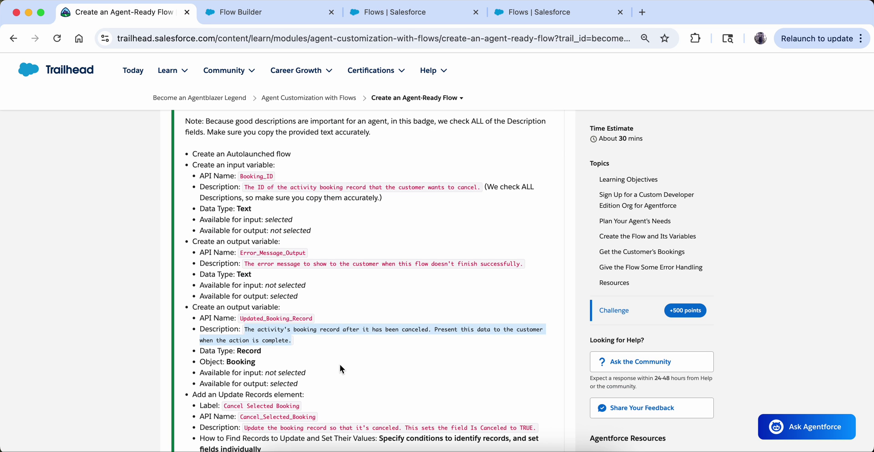
scroll(340, 366, down, 3)
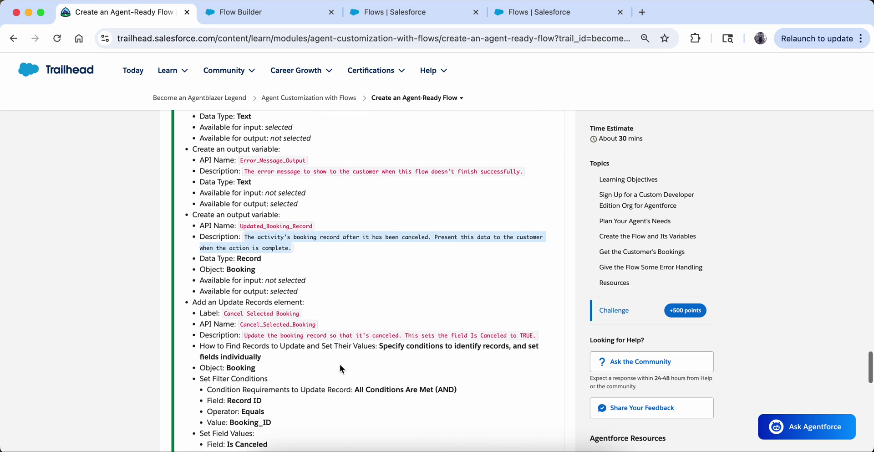
click(244, 12)
click(304, 301)
text(boo)
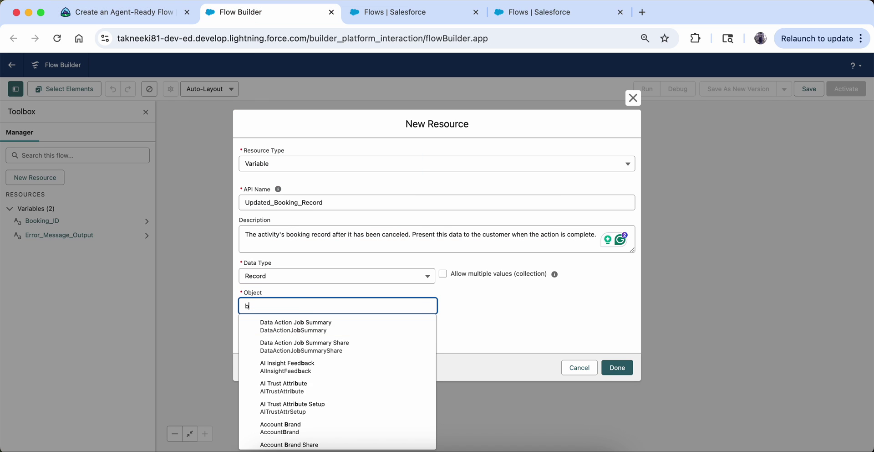
click(319, 326)
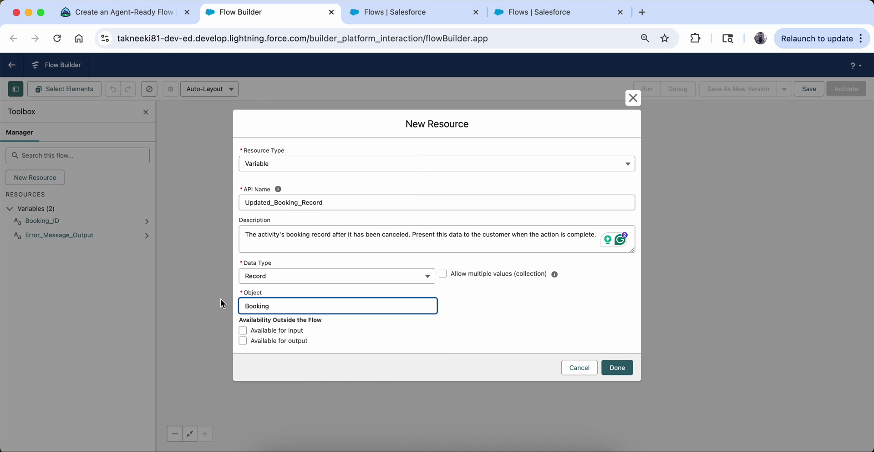
click(243, 340)
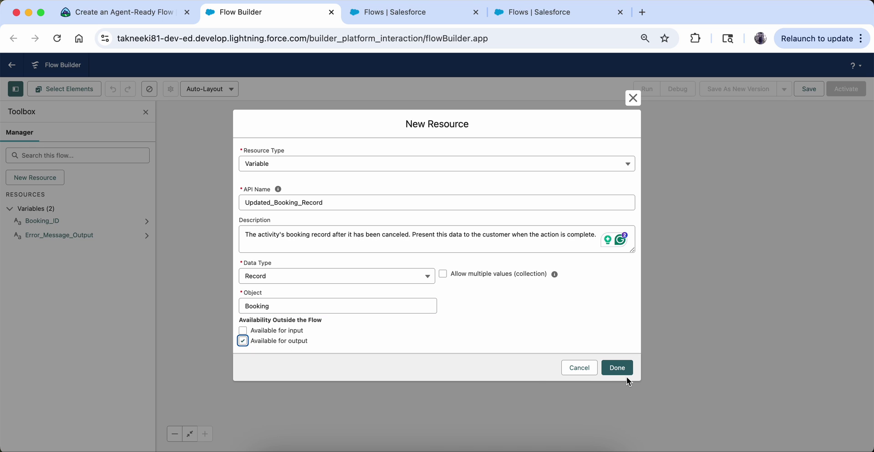
click(624, 365)
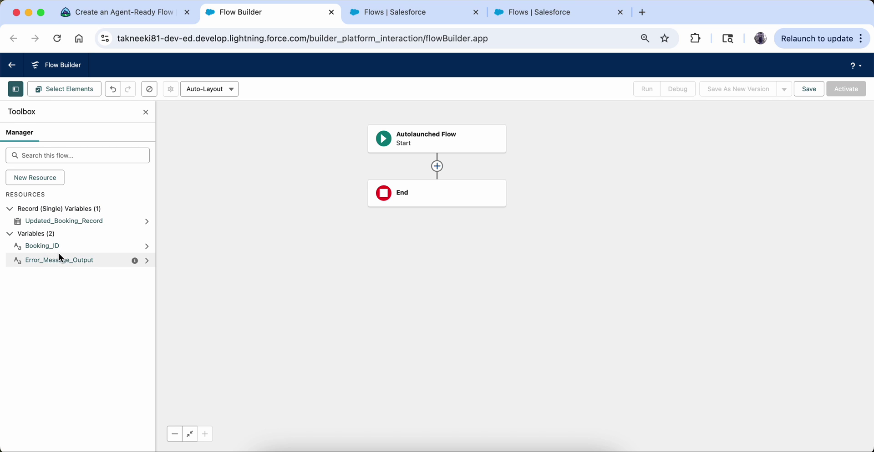
Find the Update Records element's instructions in the Trailhead challenge and copy its label, Cancel Selected Booking.
click(86, 12)
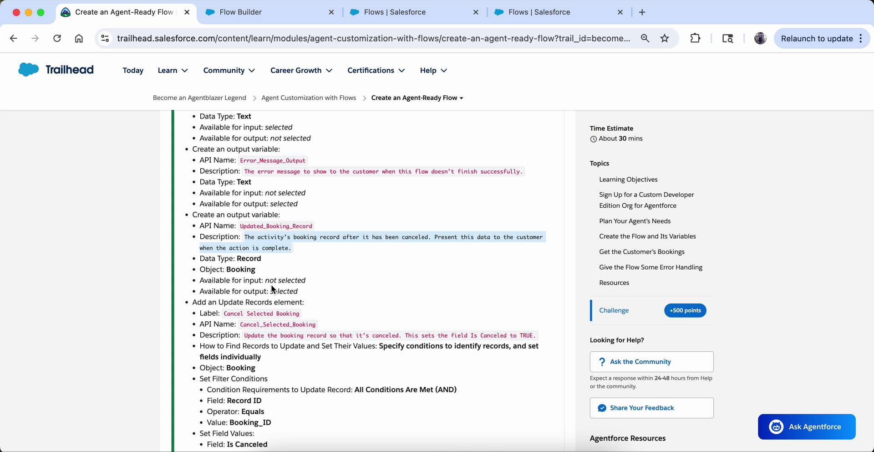
scroll(272, 289, down, 1)
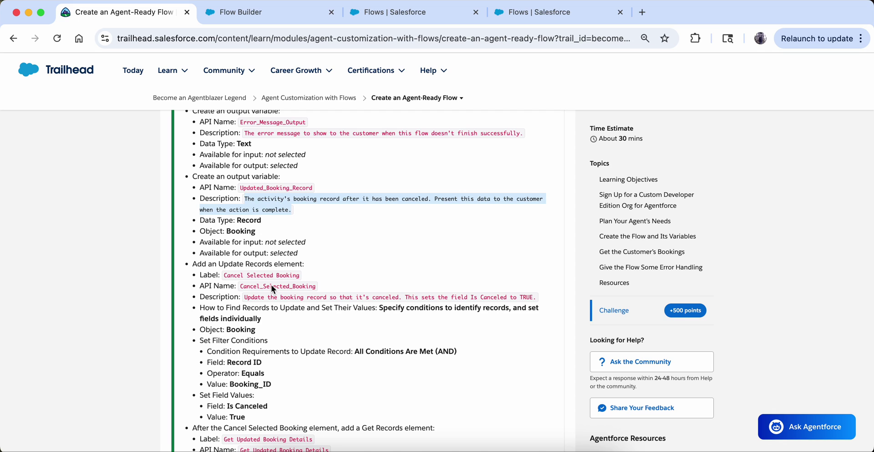
click(217, 263)
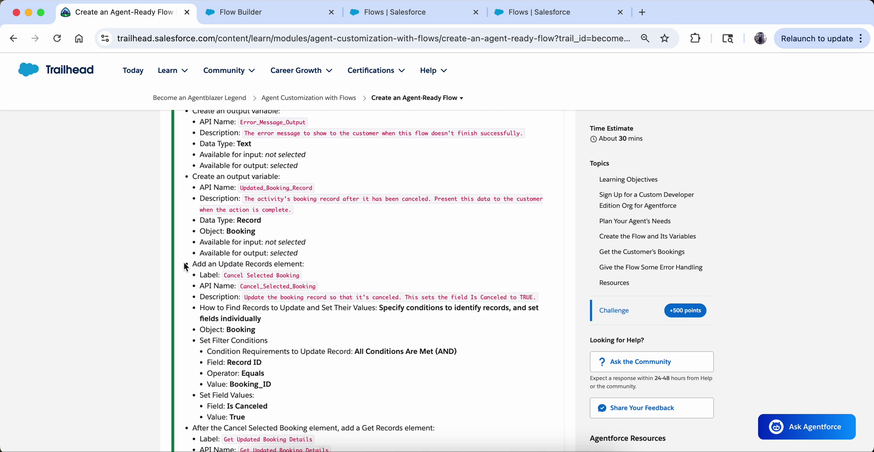
drag(190, 264, 284, 265)
drag(227, 276, 313, 278)
key(super+c)
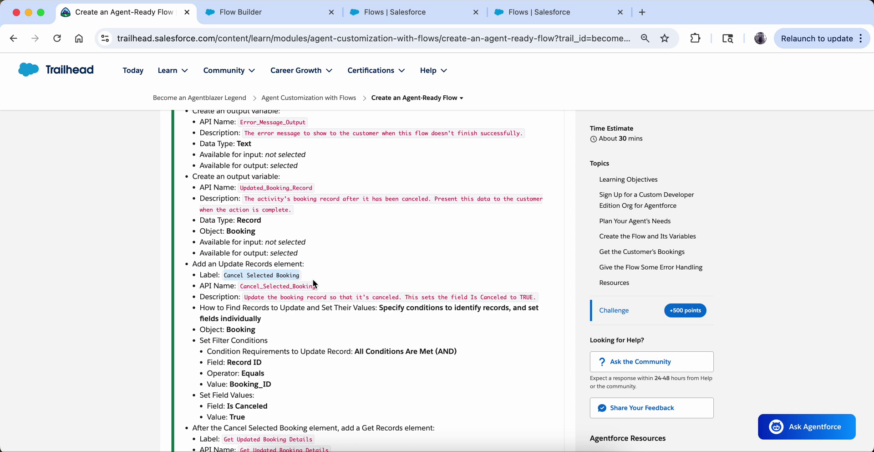
Add an Update Records element between the flow's start and end, and label it Cancel Selected Booking.
click(229, 23)
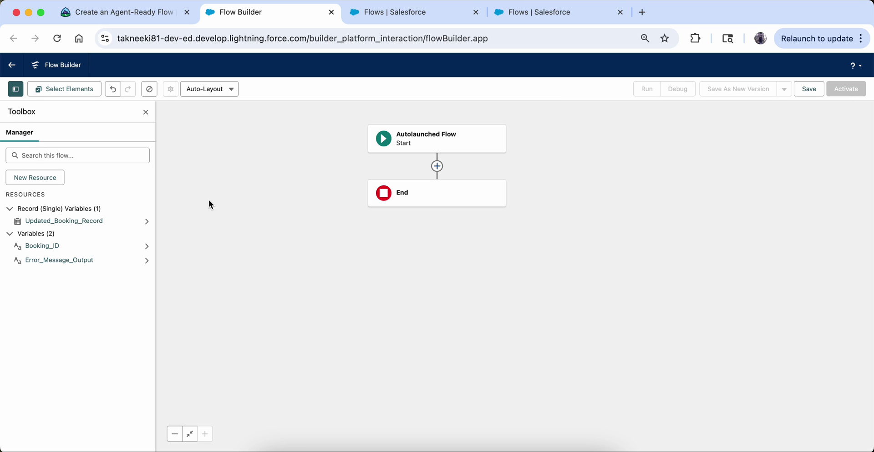
click(437, 166)
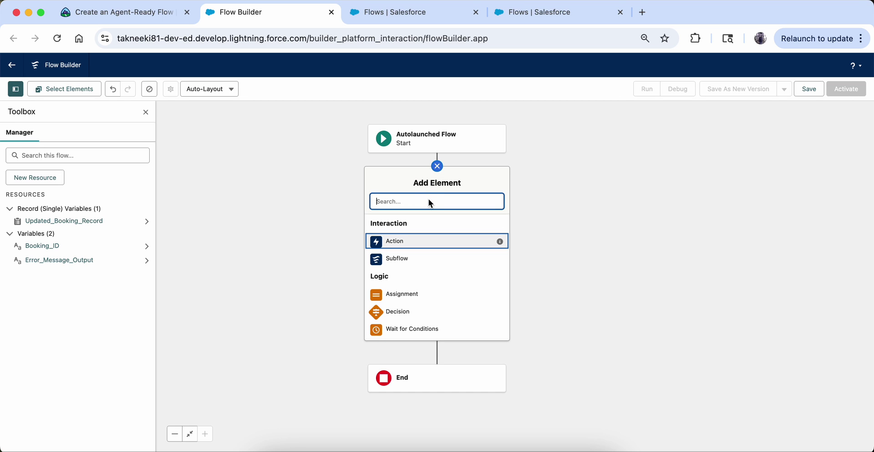
click(129, 14)
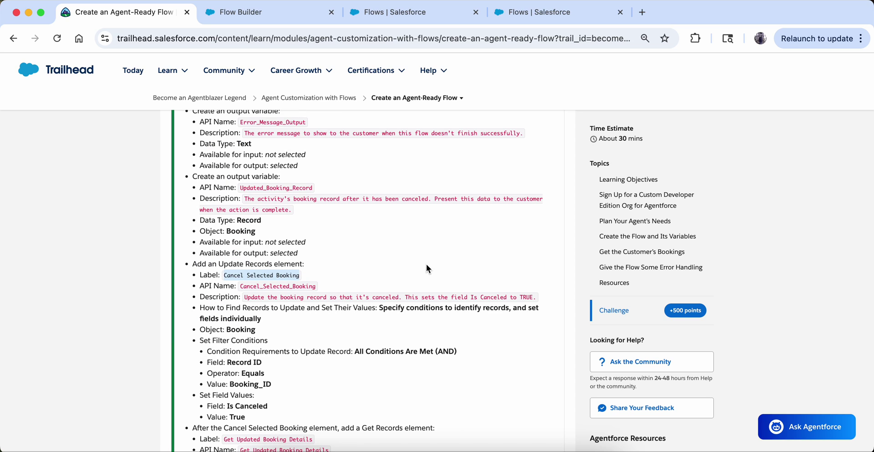
drag(217, 264, 192, 264)
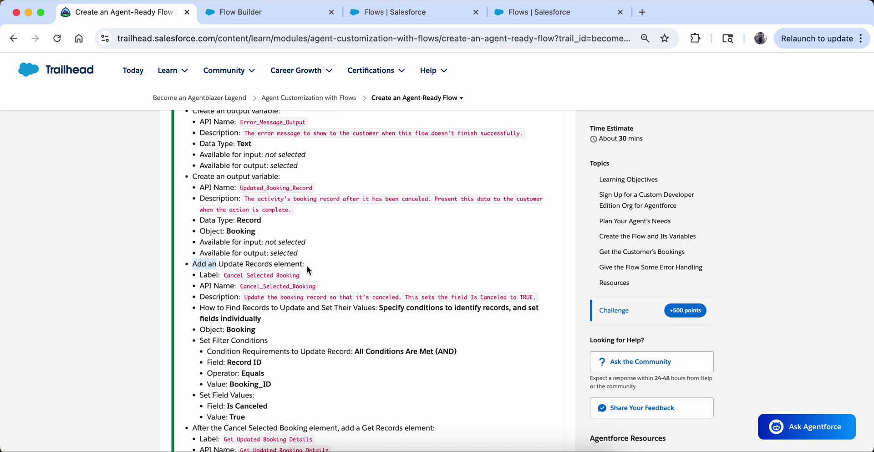
click(219, 22)
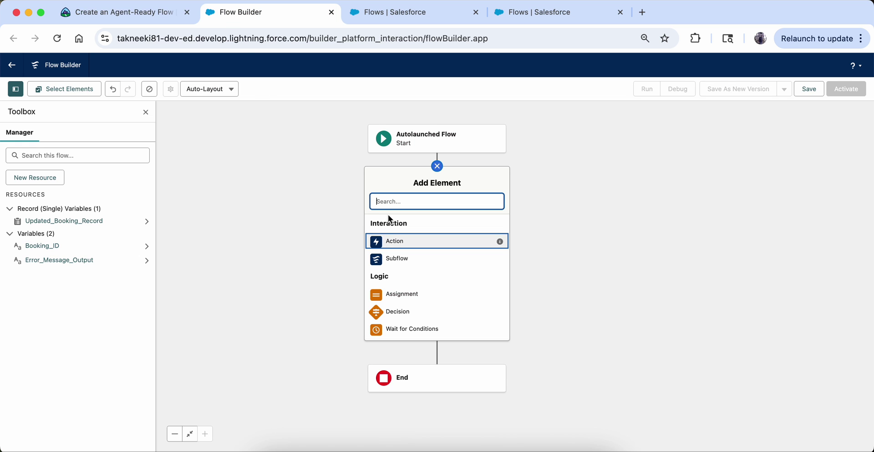
text(up)
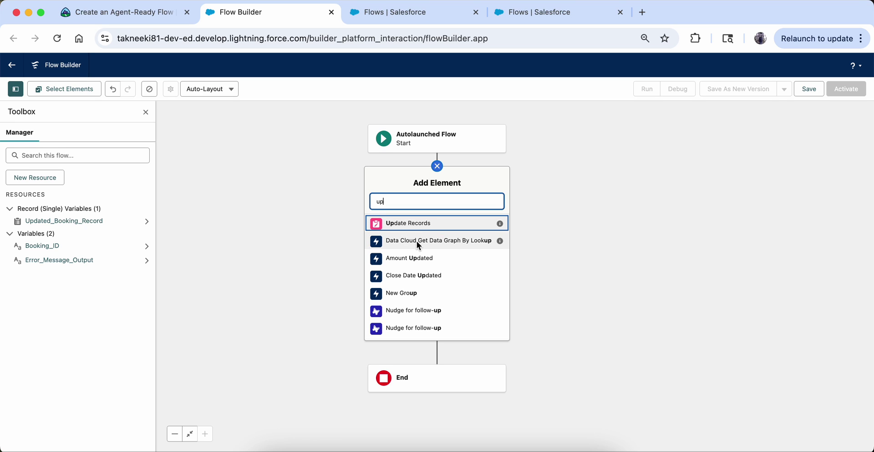
click(420, 223)
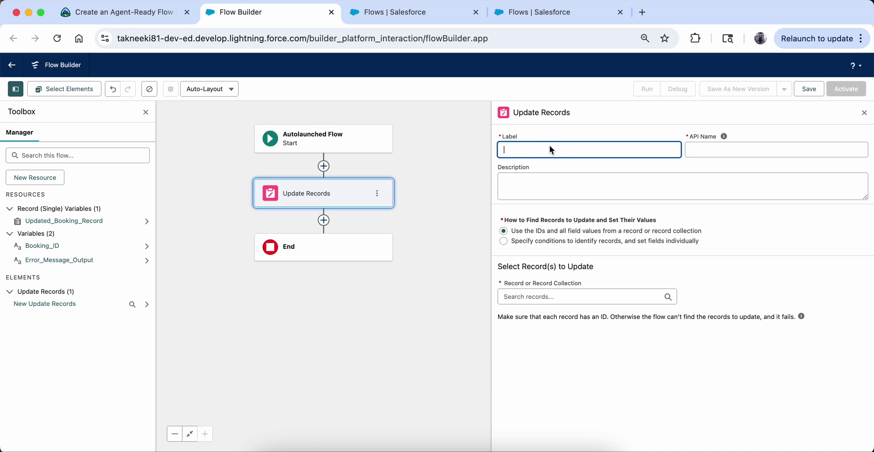
key(super+v)
Copy "Update the booking record so that it's canceled. This sets the field Is Canceled to TRUE." from the challenge into the element's description.
click(558, 168)
click(126, 13)
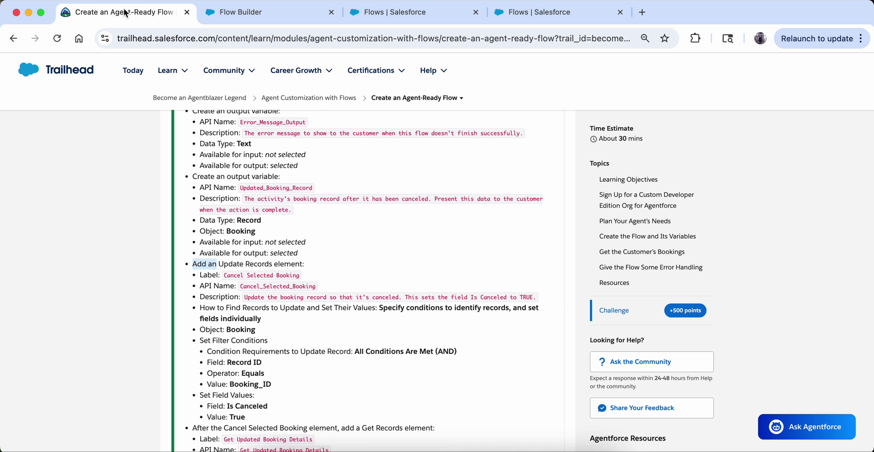
drag(249, 295, 547, 301)
key(super+c)
click(265, 14)
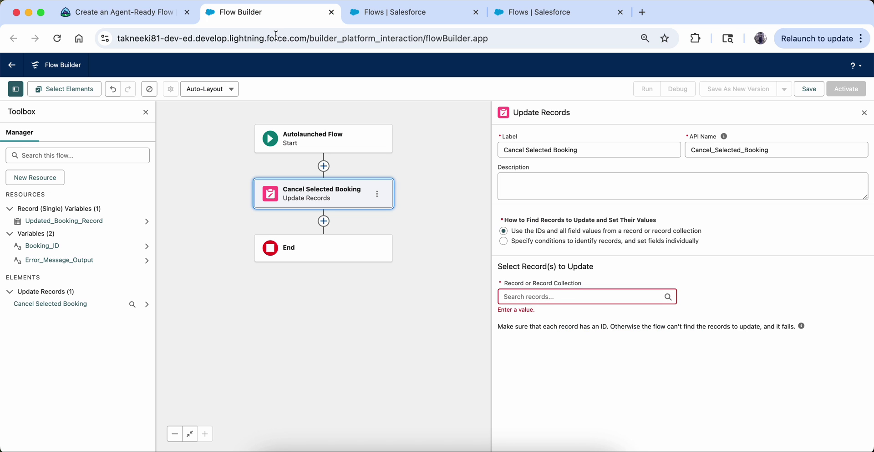
click(574, 191)
key(super+v)
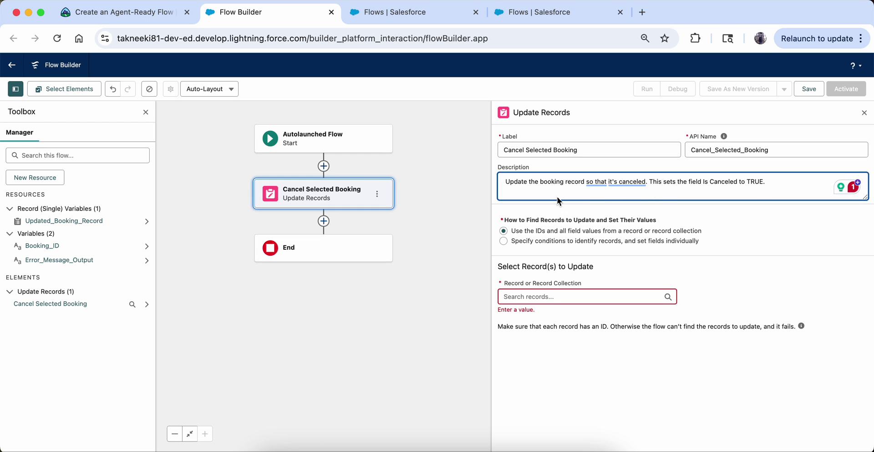
Check the challenge's requirements and set Cancel Selected Booking to specify conditions to identify records and set fields individually.
click(132, 12)
scroll(424, 247, down, 3)
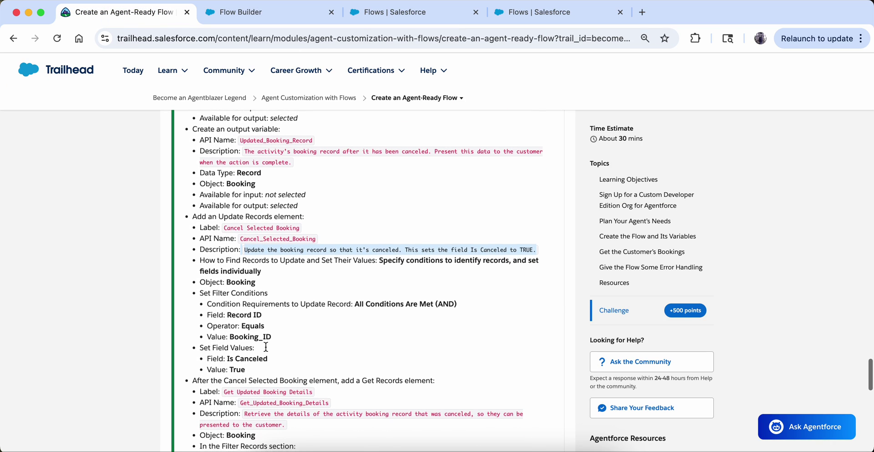
click(255, 12)
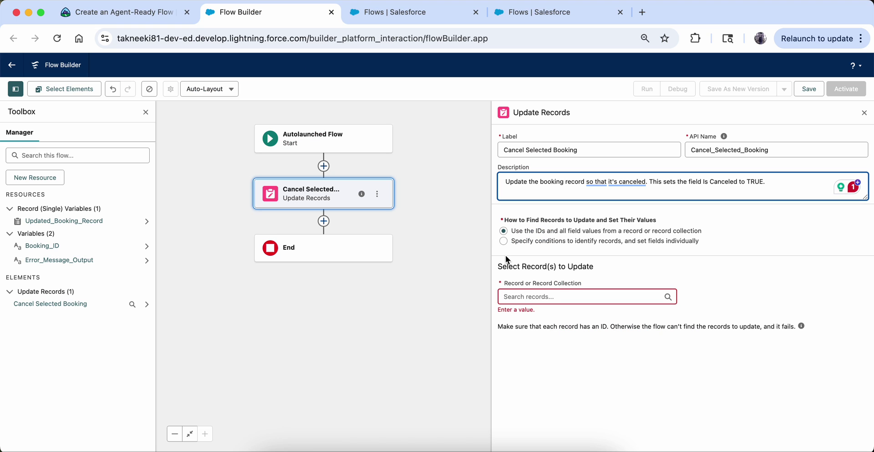
click(503, 240)
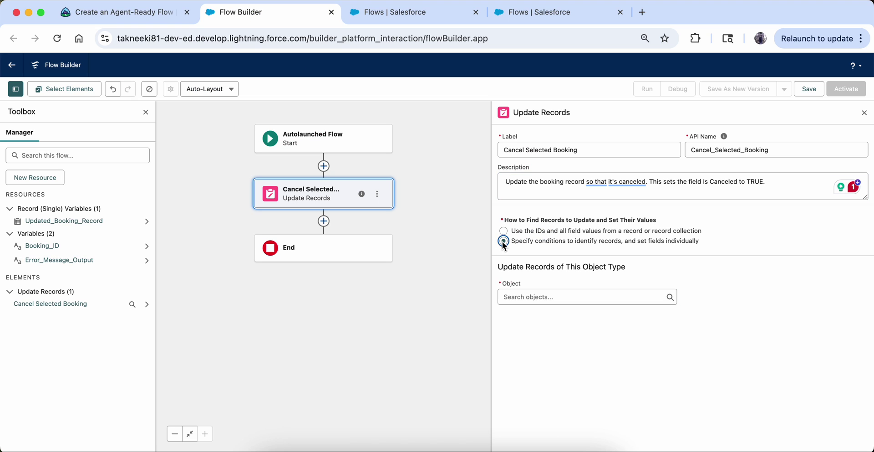
Check the required object in the challenge and set Booking as the object whose records Cancel Selected Booking updates.
click(122, 13)
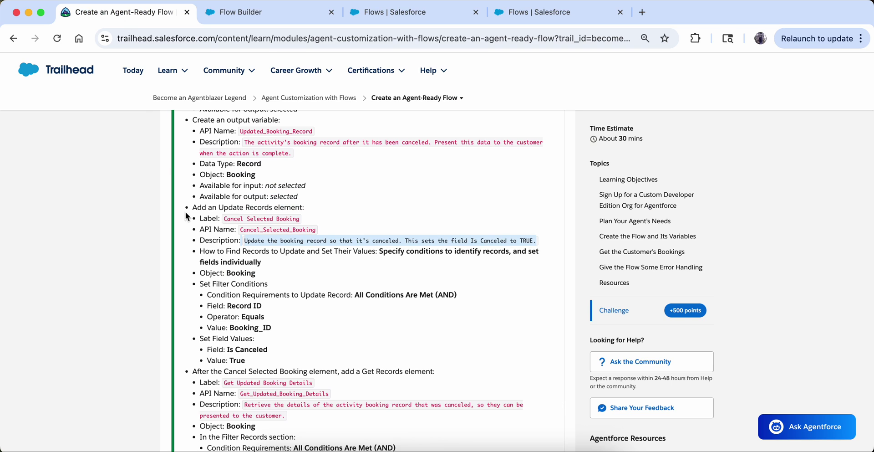
click(221, 19)
click(556, 296)
text(bpo)
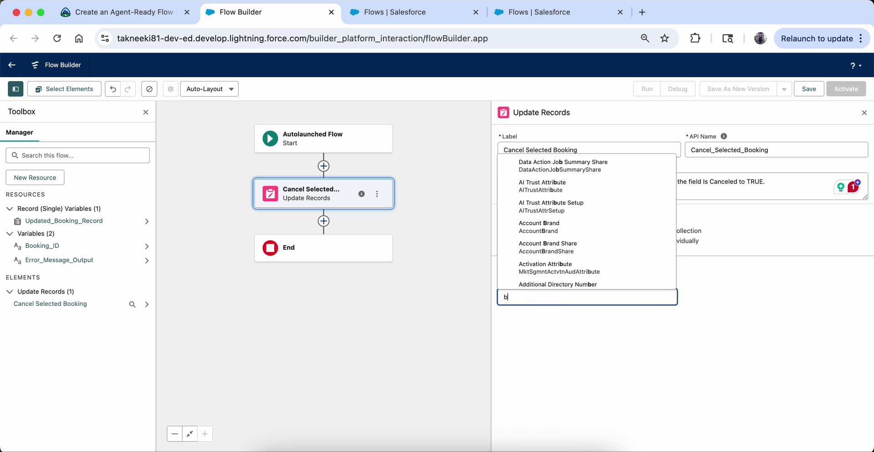
key(BackSpace)
key(BackSpace)
text(oo)
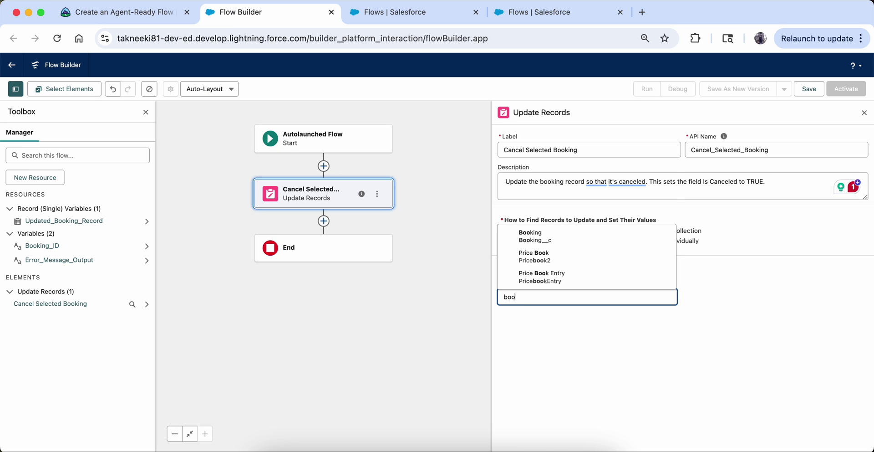
click(581, 236)
Following the challenge's filter instructions, filter the Booking records to update with the condition Record ID Equals Booking_ID.
scroll(578, 377, down, 2)
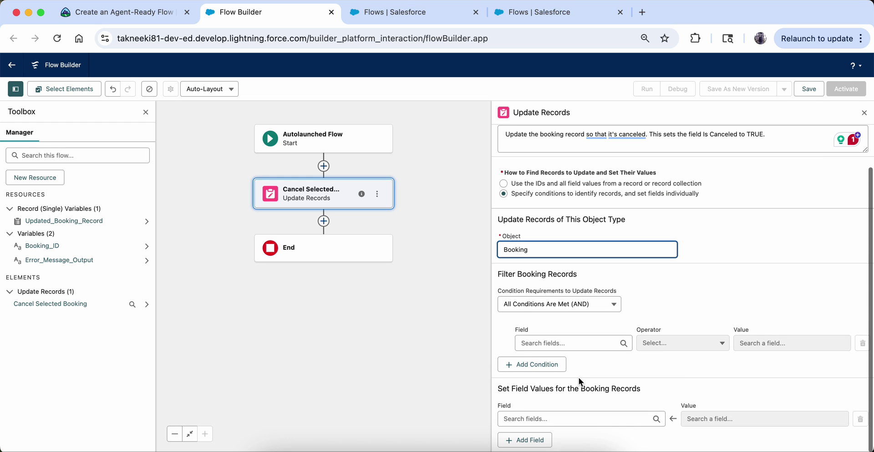
click(142, 17)
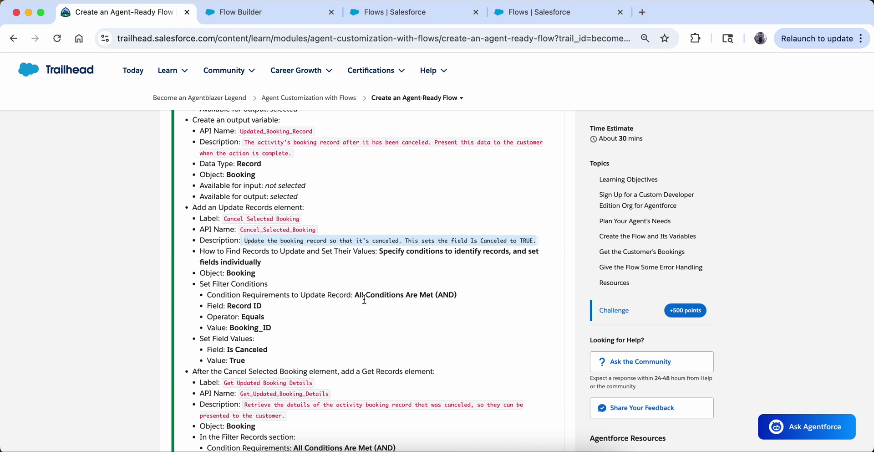
drag(355, 295, 496, 294)
scroll(496, 293, down, 3)
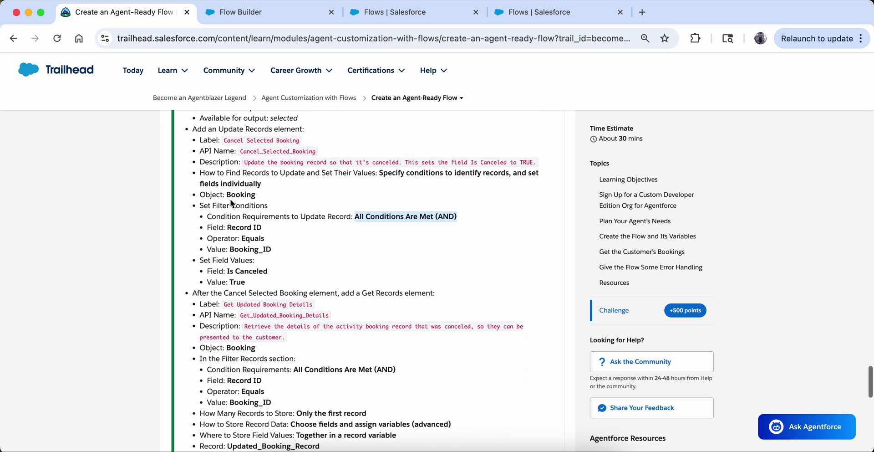
drag(226, 226, 282, 253)
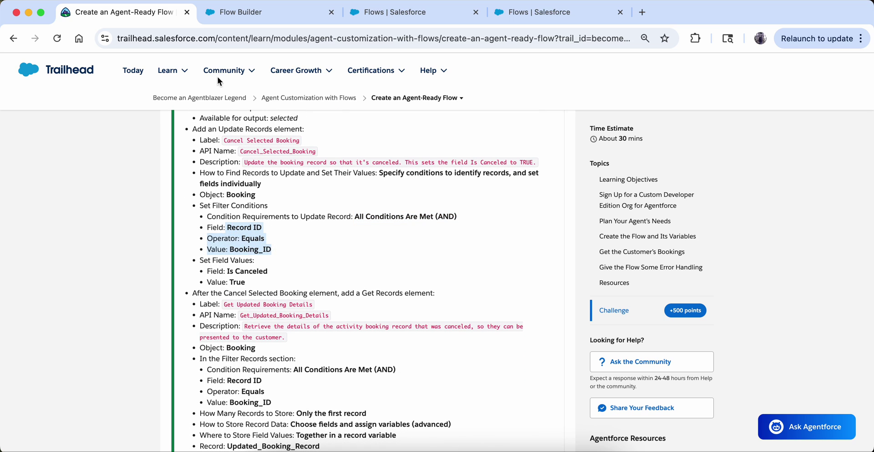
click(217, 18)
click(561, 345)
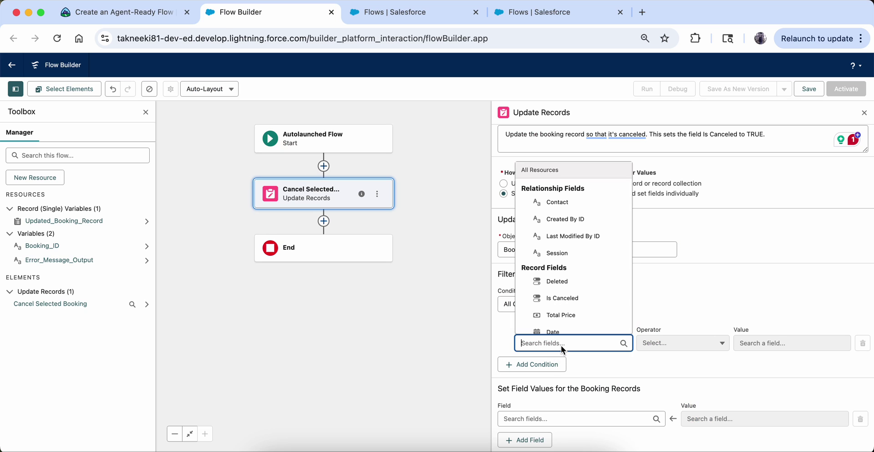
text(rec)
click(559, 322)
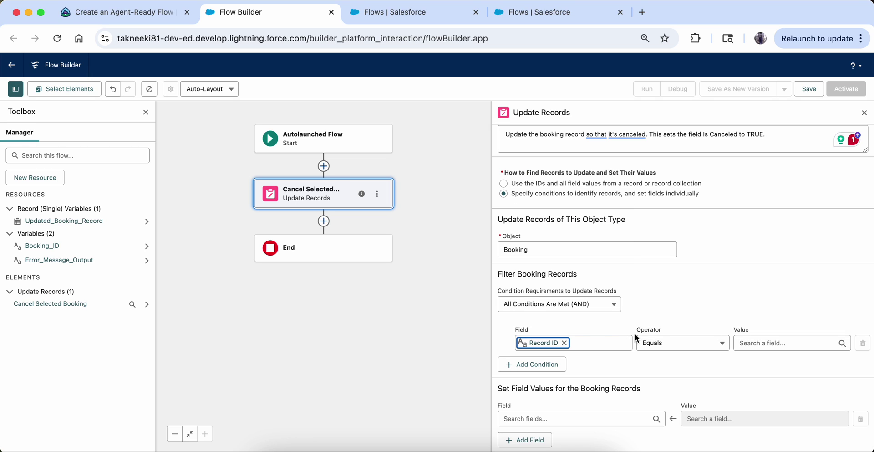
click(764, 343)
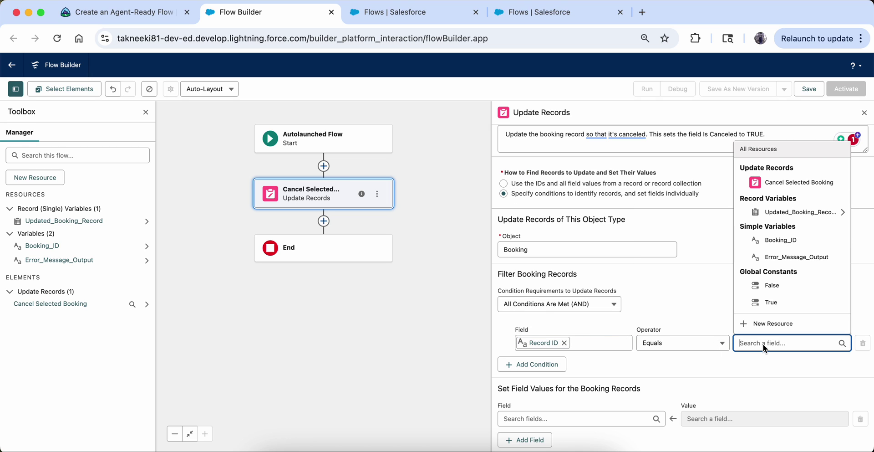
text(boo)
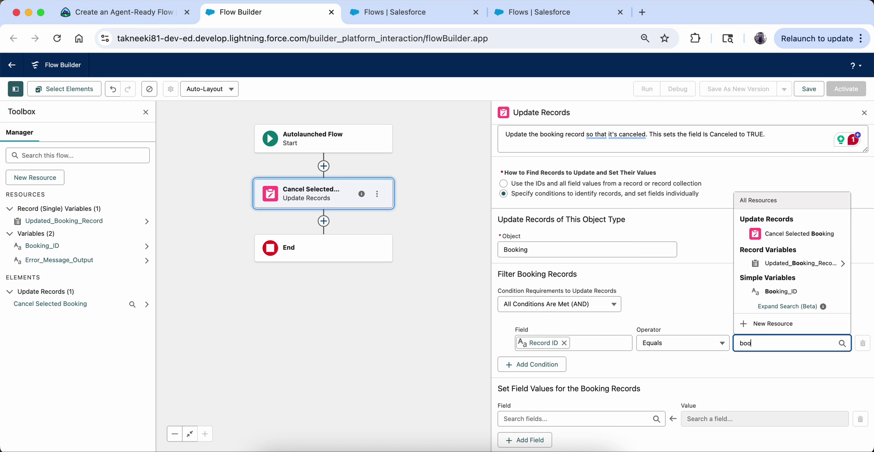
click(769, 295)
click(165, 14)
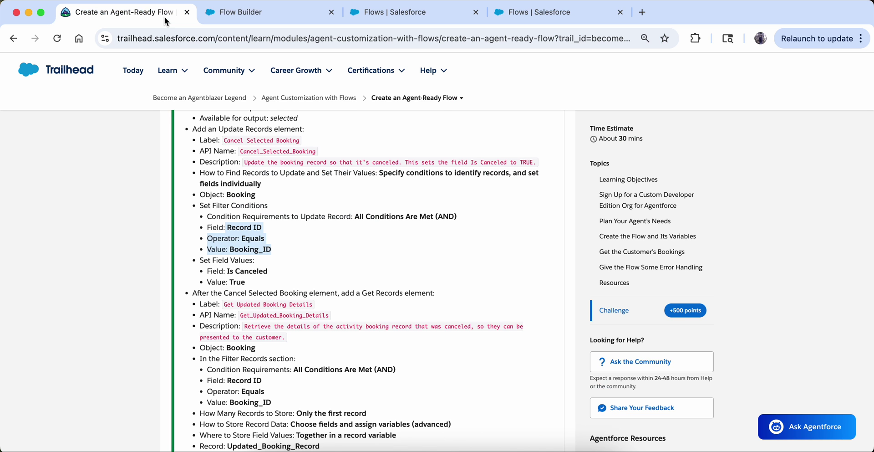
mouse_move(173, 70)
scroll(328, 369, down, 5)
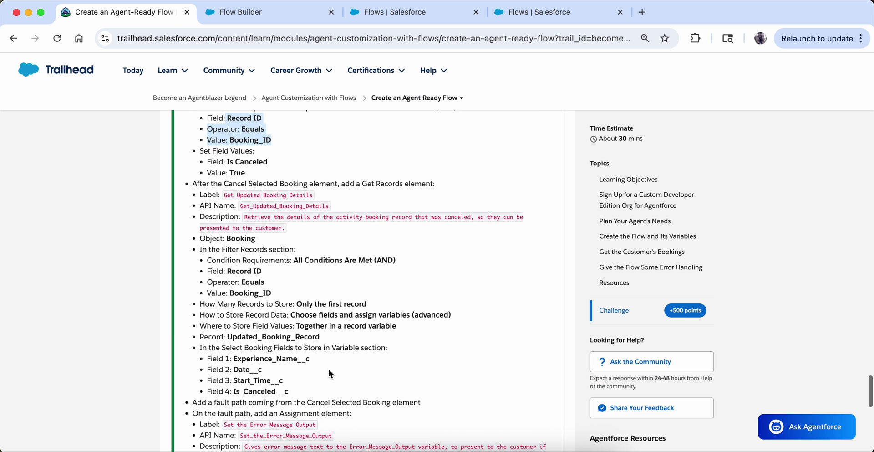
drag(227, 162, 246, 171)
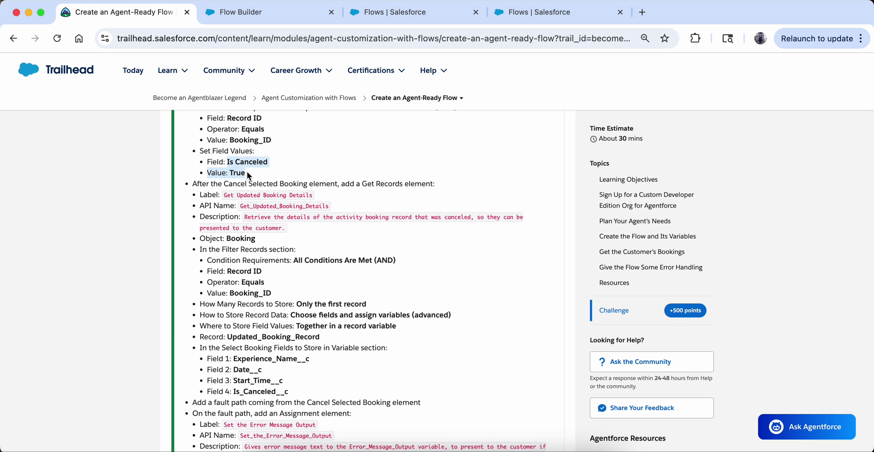
click(225, 17)
click(529, 366)
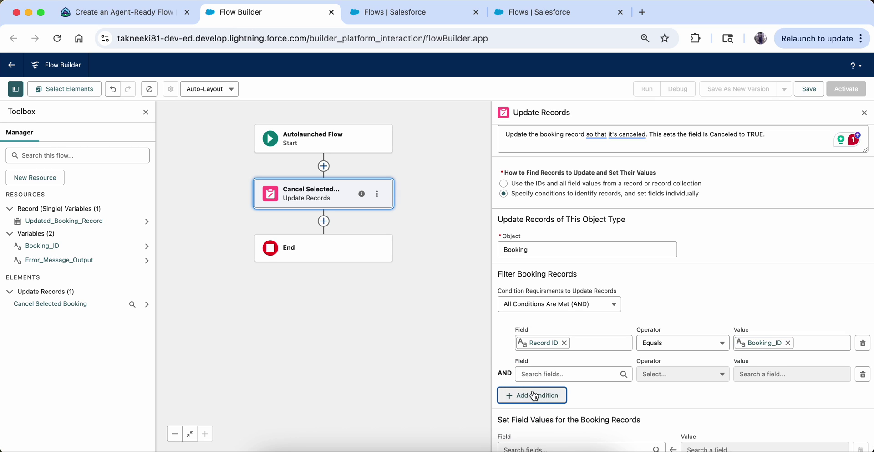
click(536, 378)
text(is)
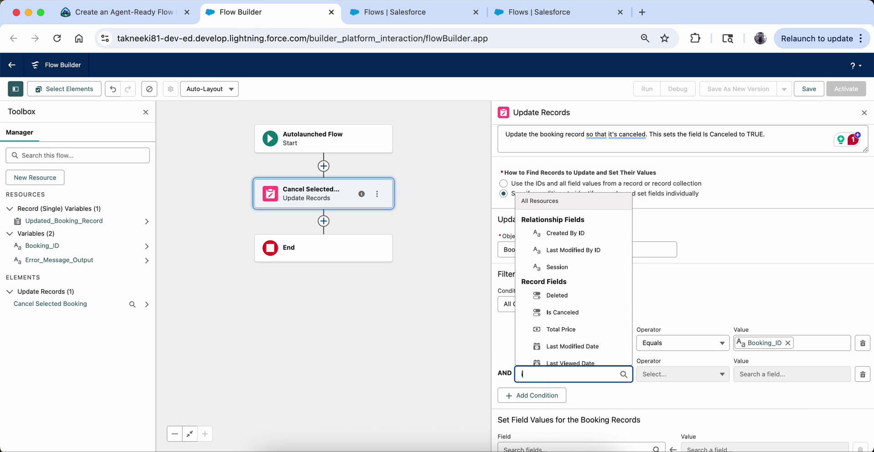
click(547, 355)
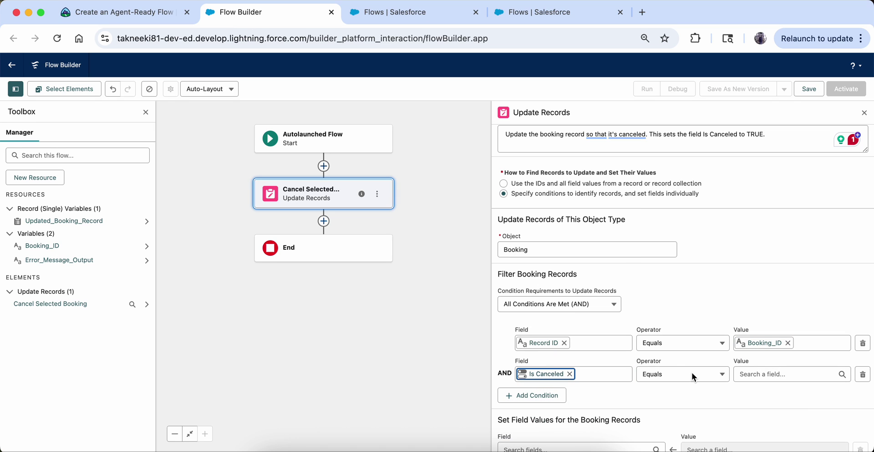
click(753, 371)
text(tru)
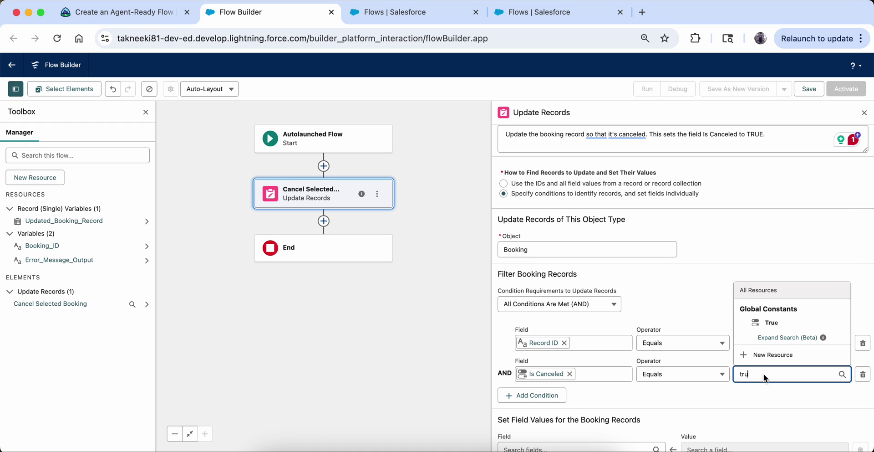
click(775, 323)
scroll(649, 377, down, 1)
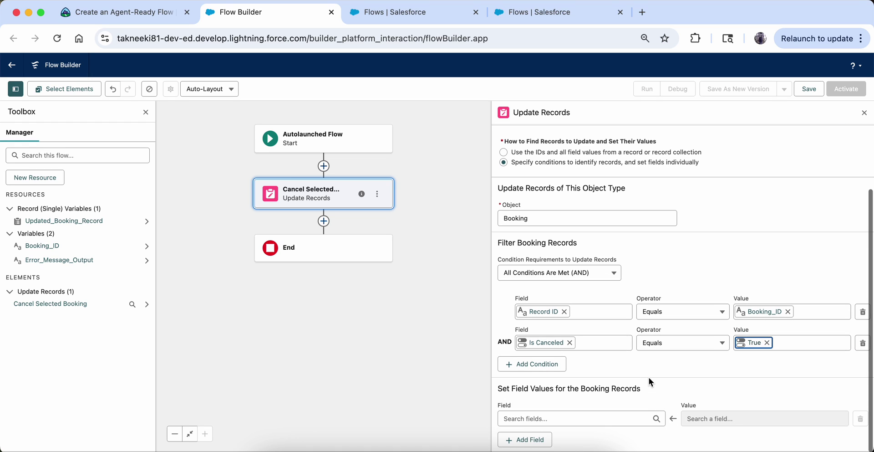
click(162, 18)
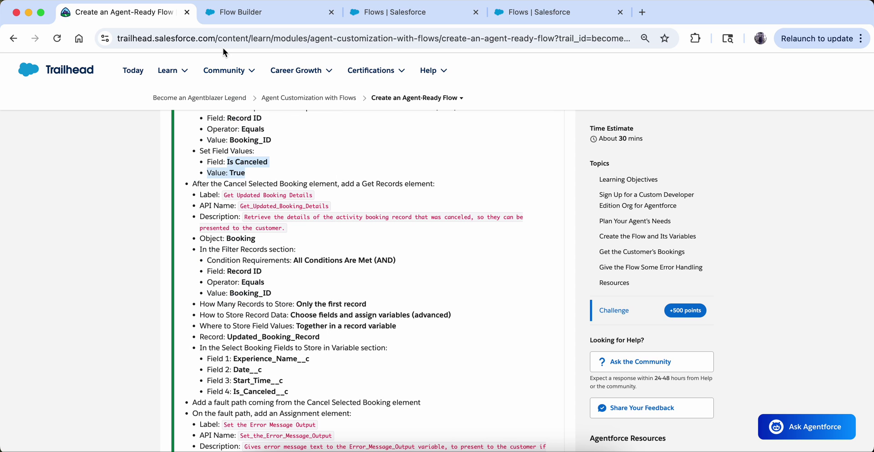
click(235, 14)
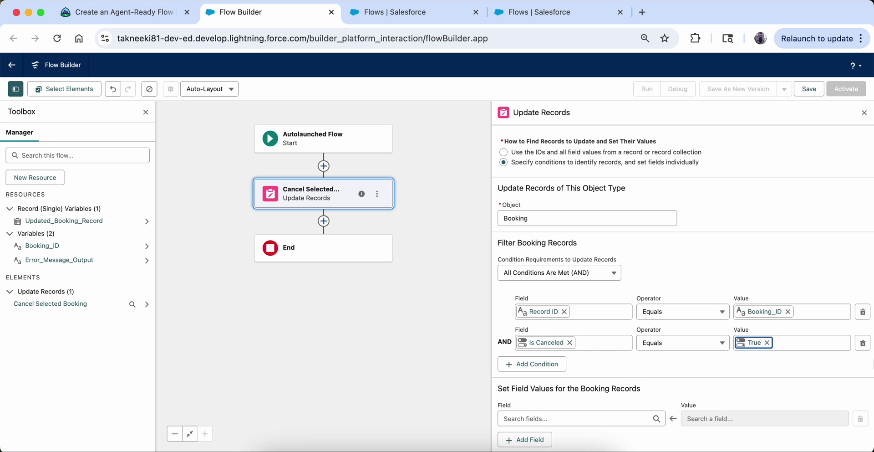
click(867, 347)
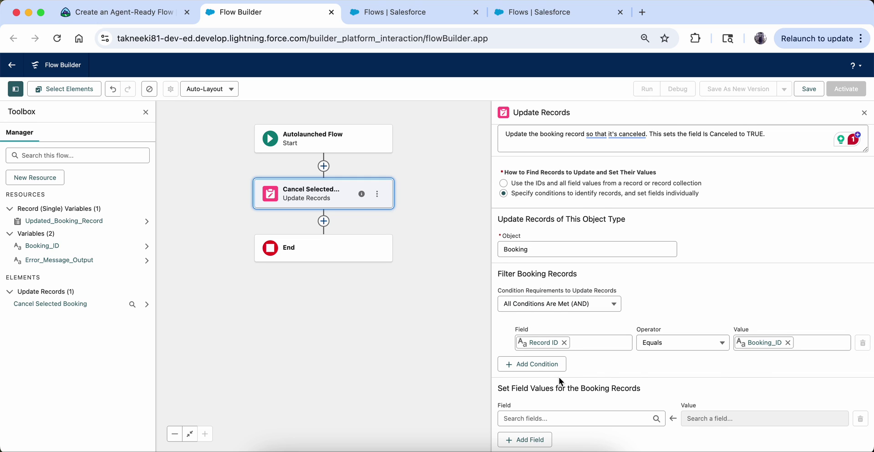
Set the Is Canceled field to True in the field values for the Booking records.
click(544, 418)
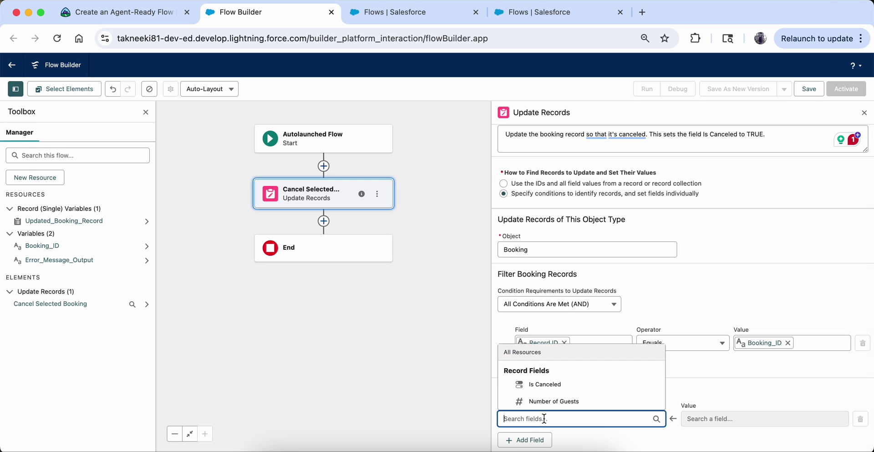
click(544, 384)
click(695, 417)
text(tr)
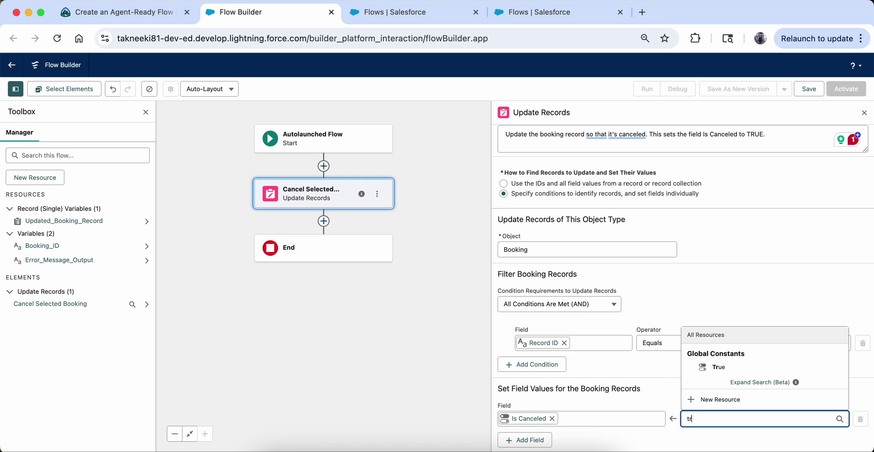
click(698, 365)
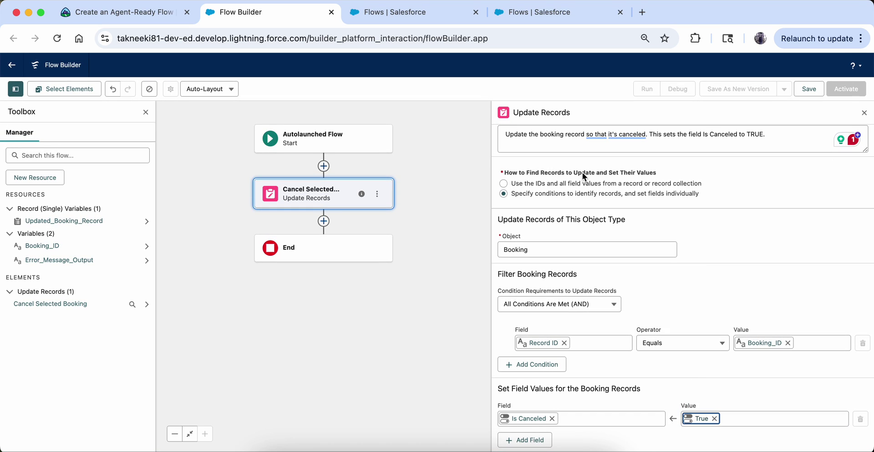
Find the Get Records element's instructions in the Trailhead challenge and copy its label, Get Updated Booking Details.
click(149, 17)
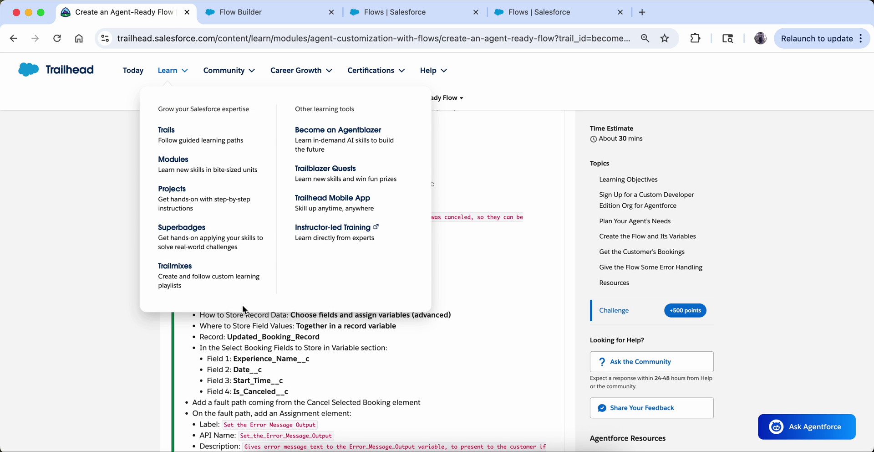
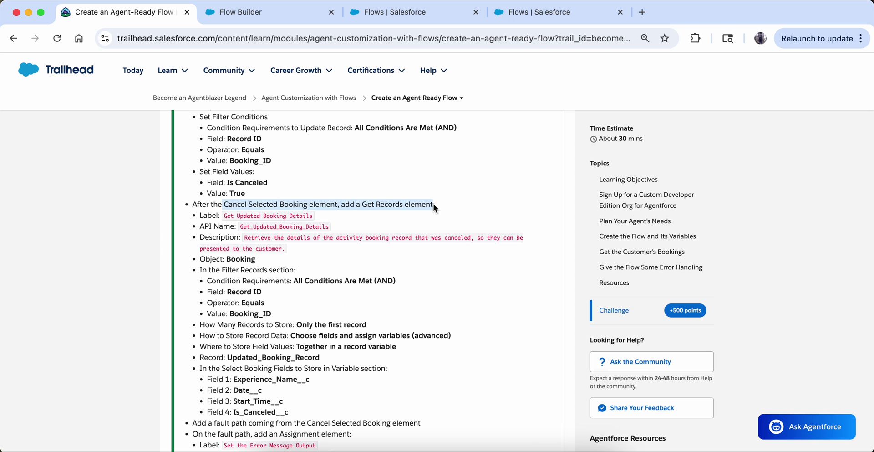
drag(222, 215, 325, 219)
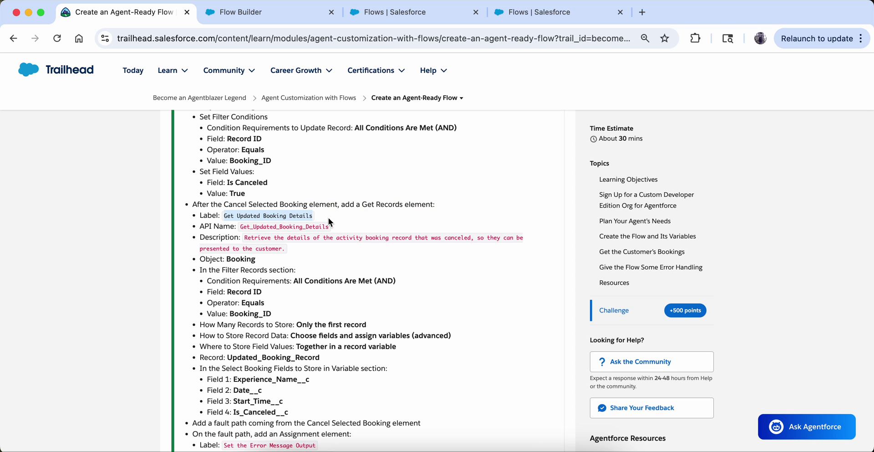
click(217, 16)
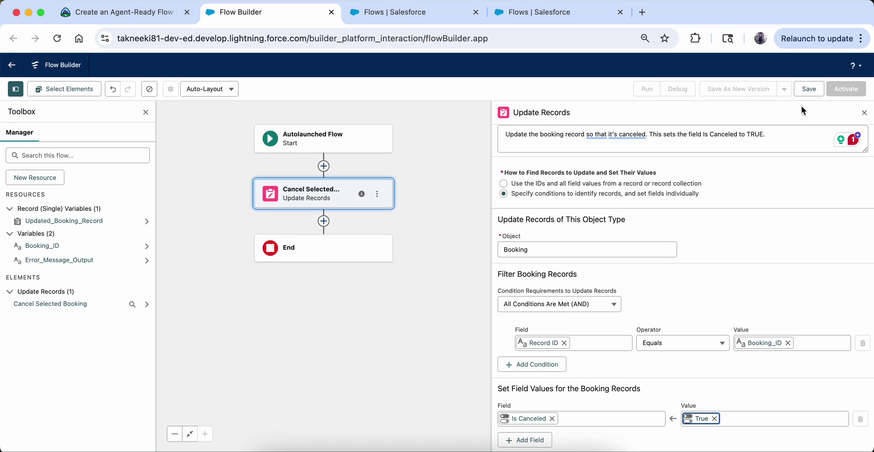
Add a Get Records element after Cancel Selected Booking and label it Get Updated Booking Details.
click(862, 112)
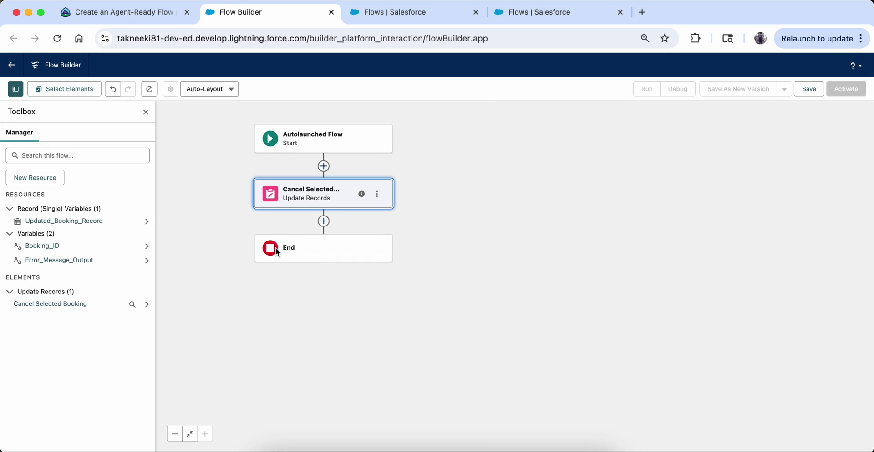
click(324, 220)
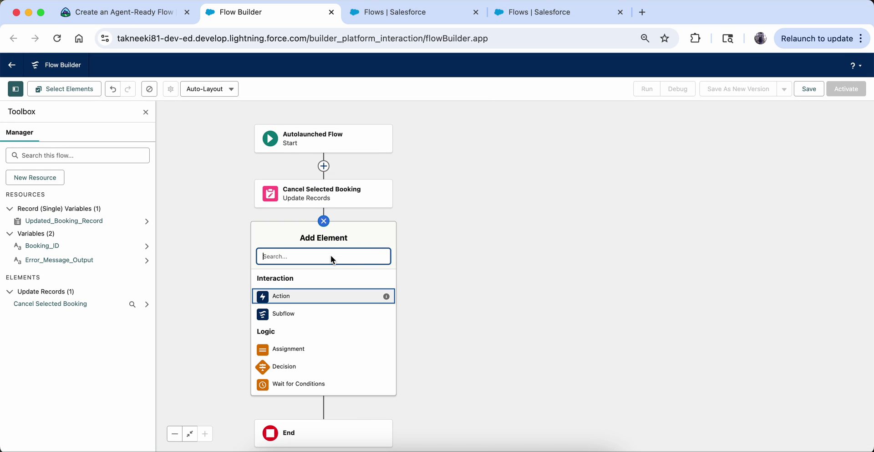
text(get)
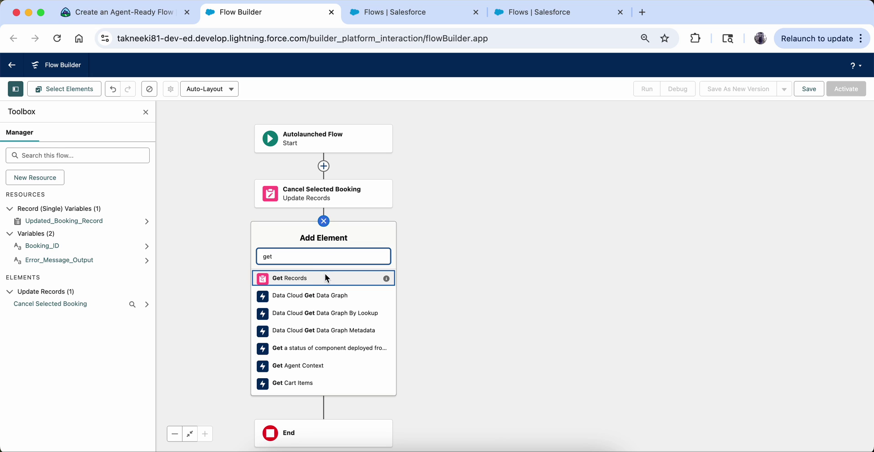
click(326, 276)
text(Get Updated Booking Details)
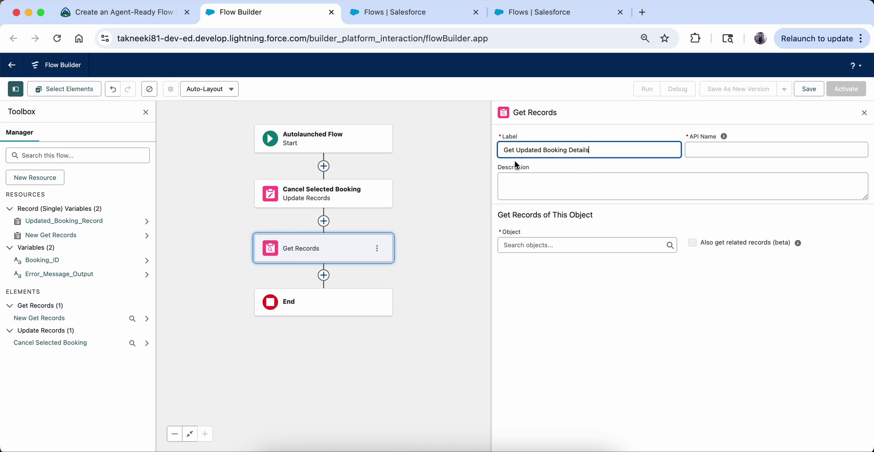
Copy the Get Records description from the Trailhead challenge into the description of Get Updated Booking Details.
click(586, 183)
click(129, 14)
mouse_move(169, 73)
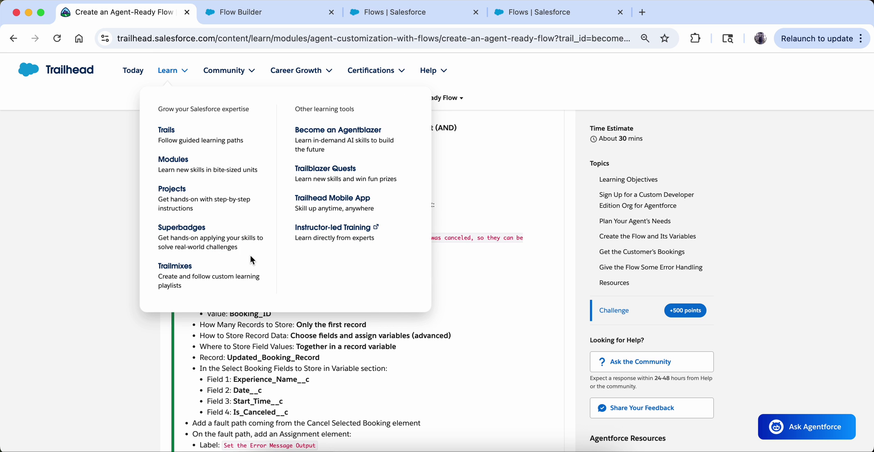
drag(247, 239, 300, 255)
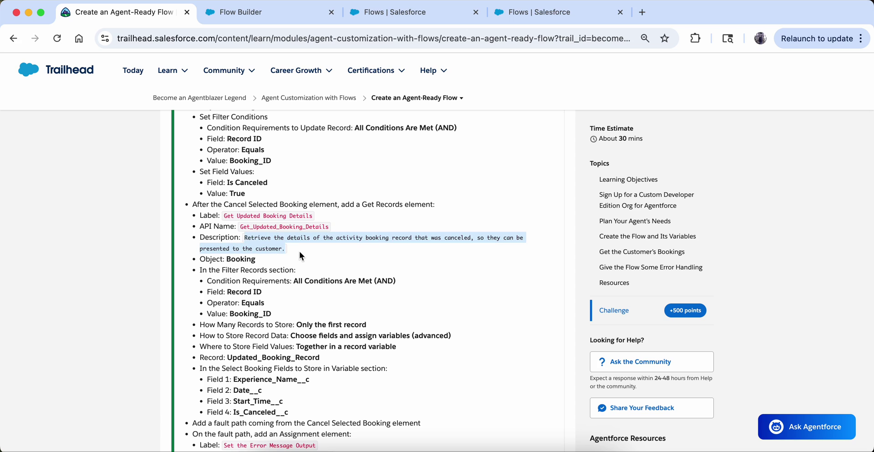
key(super+c)
click(238, 14)
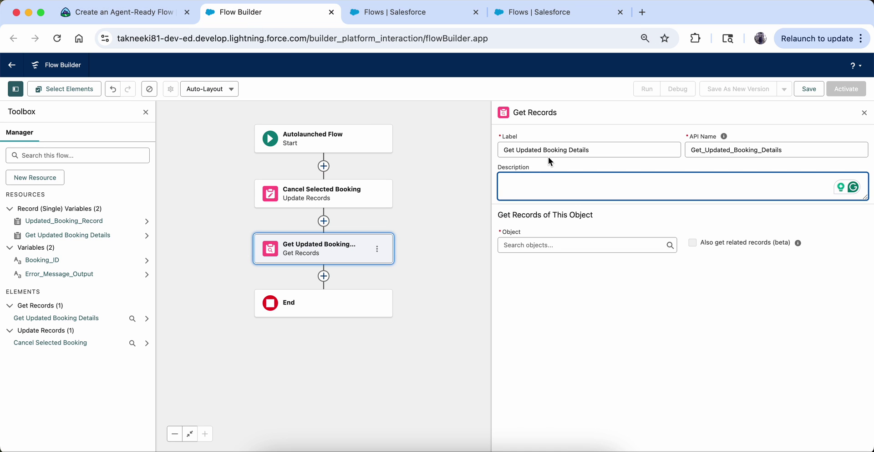
key(super+v)
Set Booking as the object whose records Get Updated Booking Details retrieves.
click(554, 244)
text(boo)
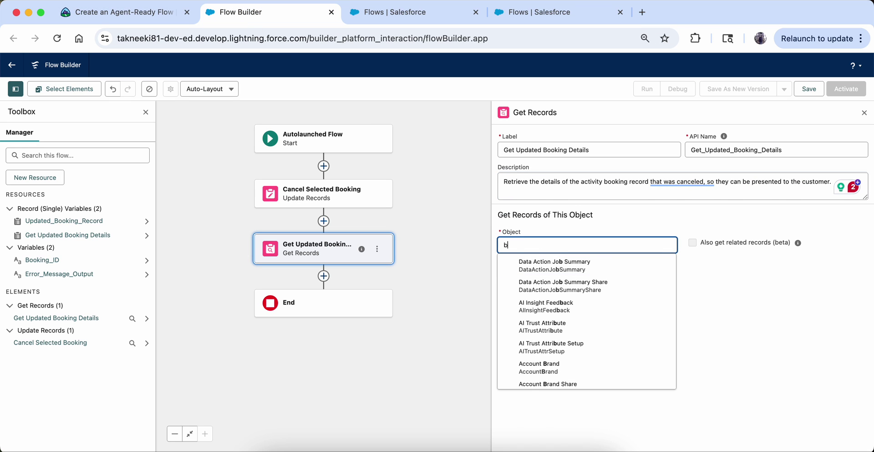
click(552, 262)
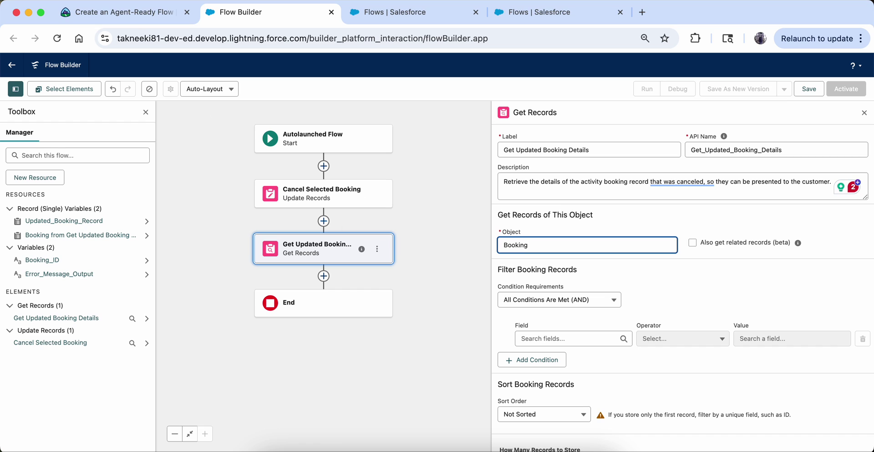
Following the challenge's filter instructions, filter the Booking records to retrieve with the condition Record ID Equals Booking_ID.
key(ctrl+shift+Tab)
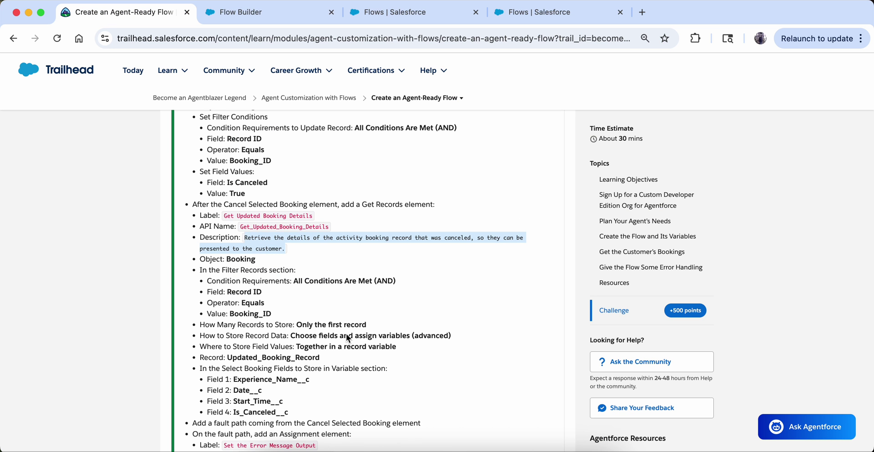
scroll(346, 335, down, 2)
drag(219, 205, 280, 224)
click(228, 12)
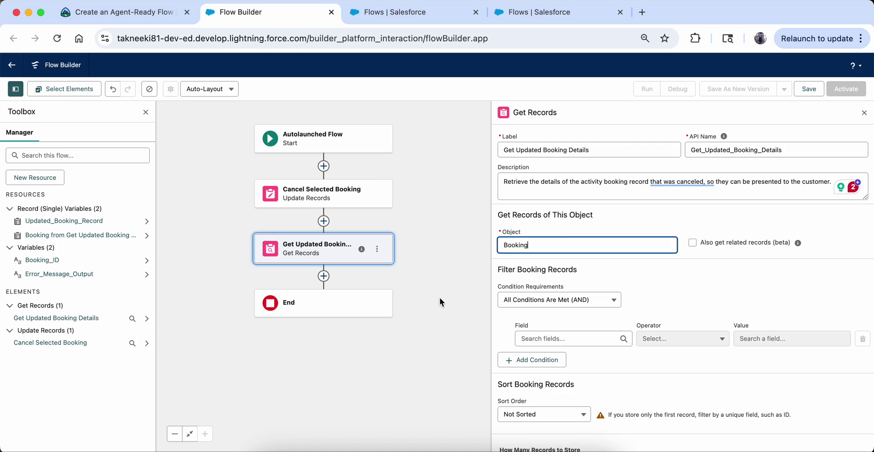
click(544, 337)
text(rec)
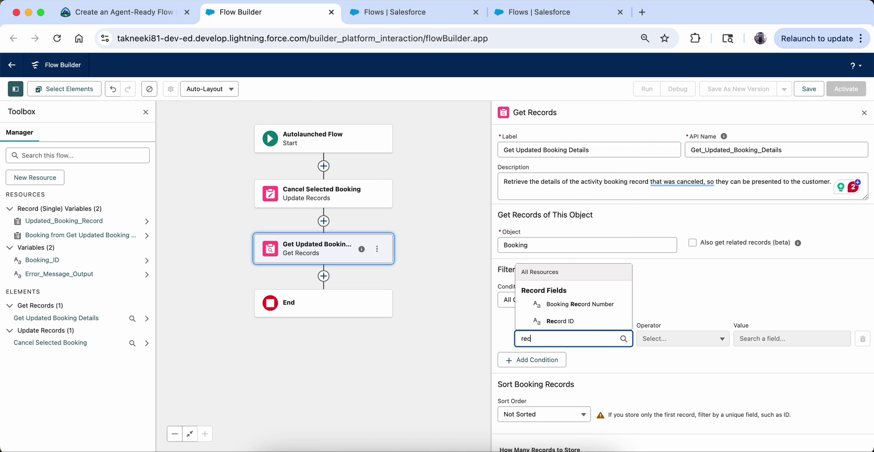
click(560, 321)
click(742, 337)
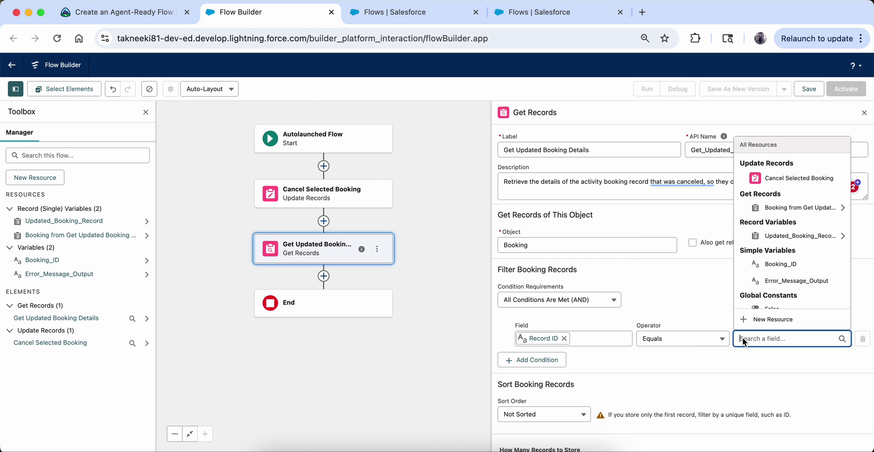
text(v)
key(BackSpace)
text(boo)
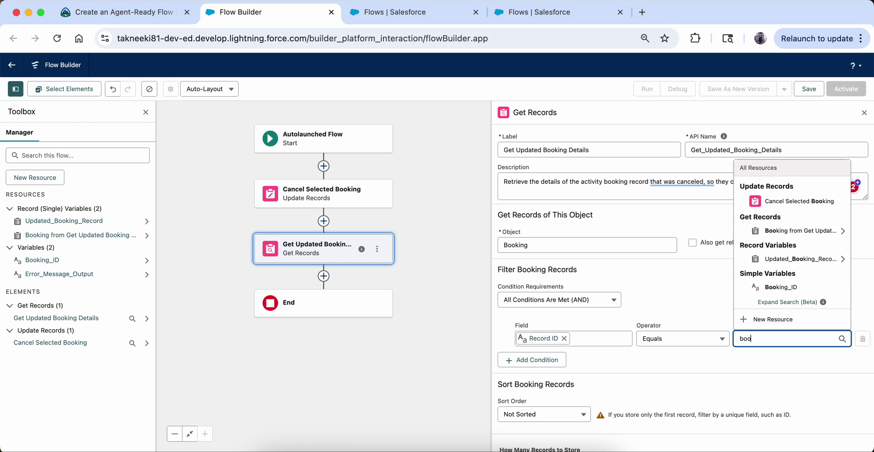
click(758, 287)
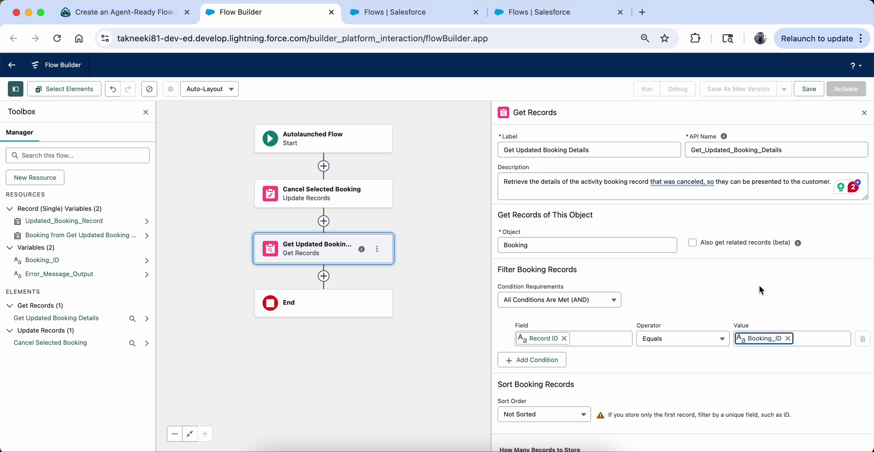
Check the challenge's storage settings and set the record data storage to Choose fields and assign variables (advanced).
click(166, 13)
scroll(295, 244, down, 5)
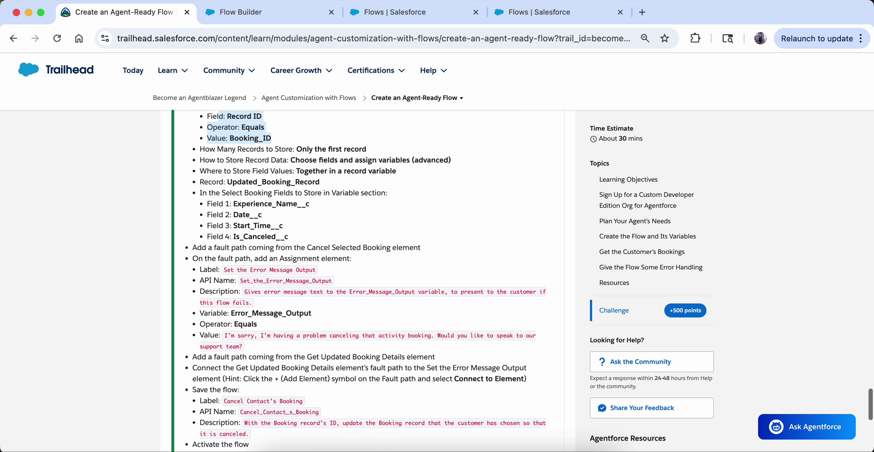
click(257, 11)
scroll(558, 379, down, 2)
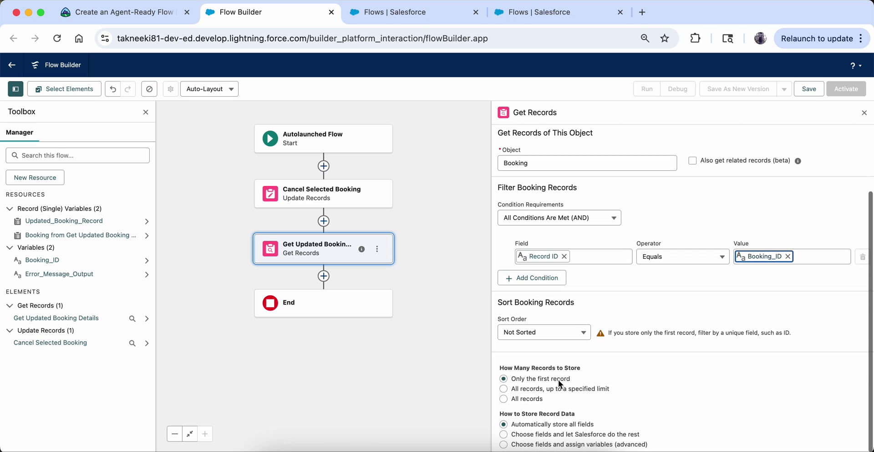
click(101, 18)
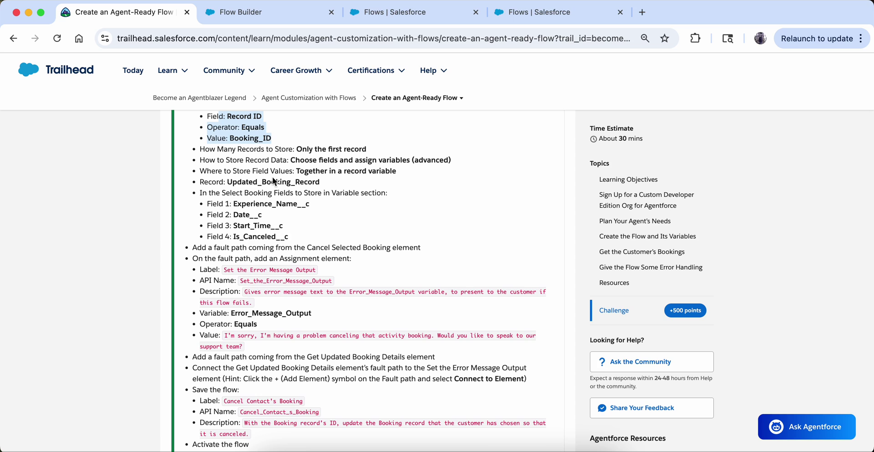
drag(290, 160, 449, 159)
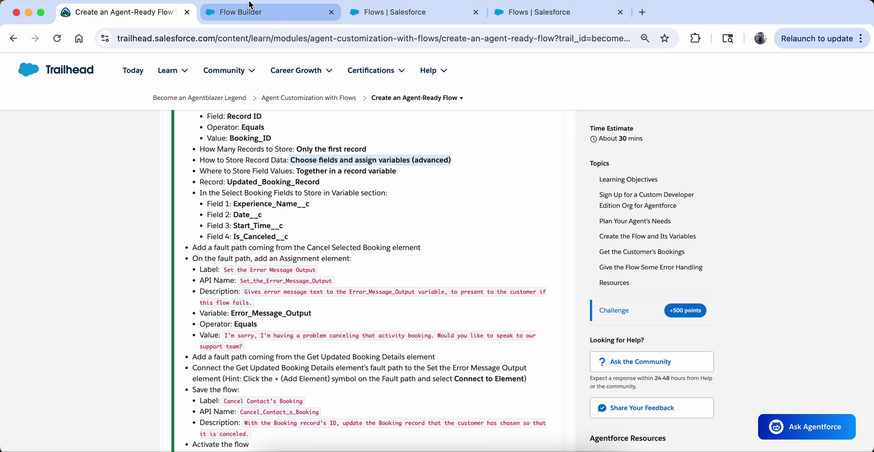
click(273, 20)
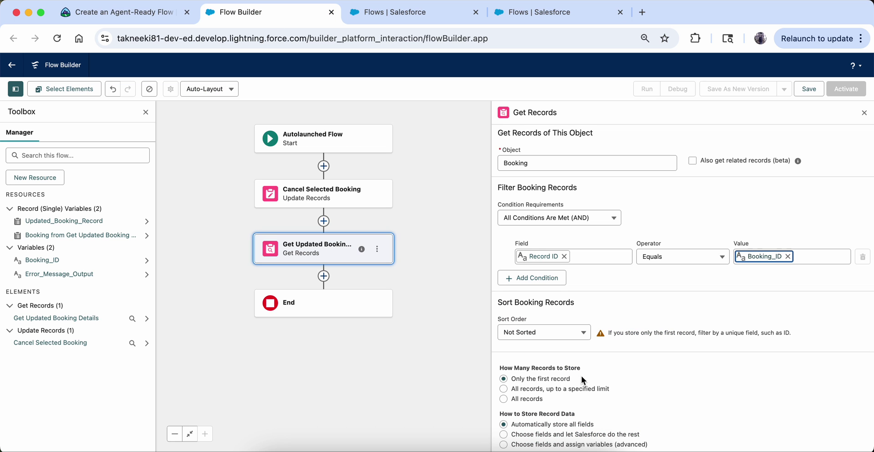
click(504, 433)
click(503, 444)
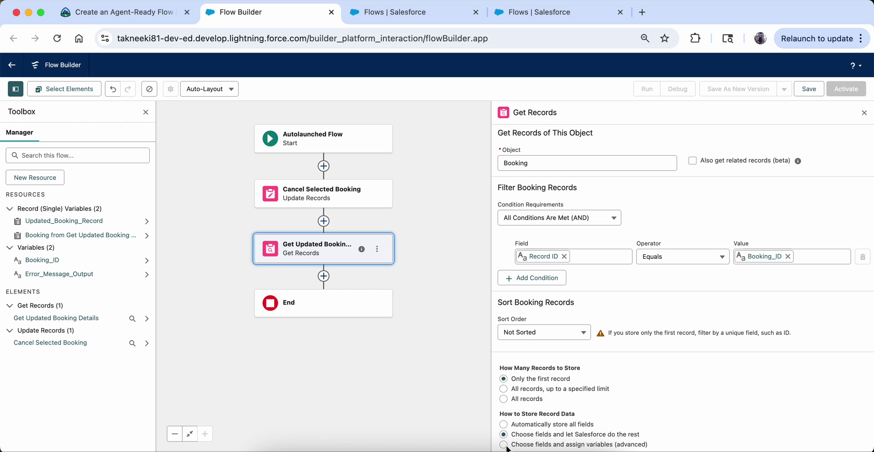
scroll(592, 364, down, 3)
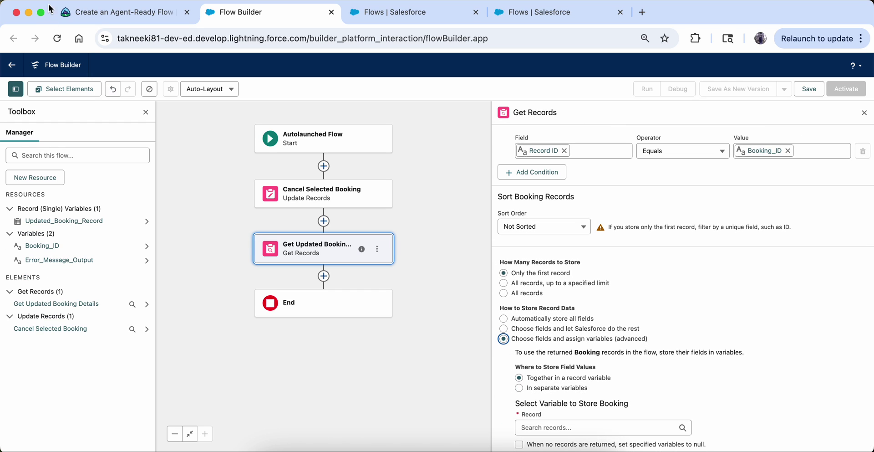
Following the challenge, select Updated_Booking_Record as the record variable that stores the retrieved booking.
click(121, 12)
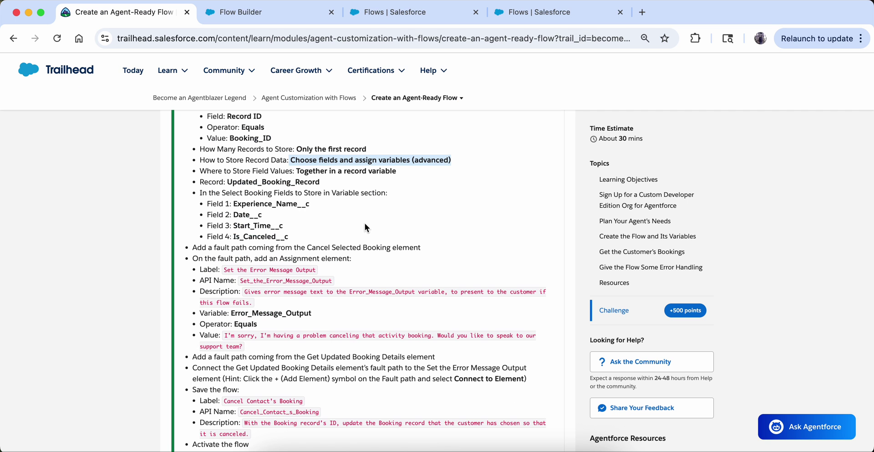
drag(297, 172, 397, 184)
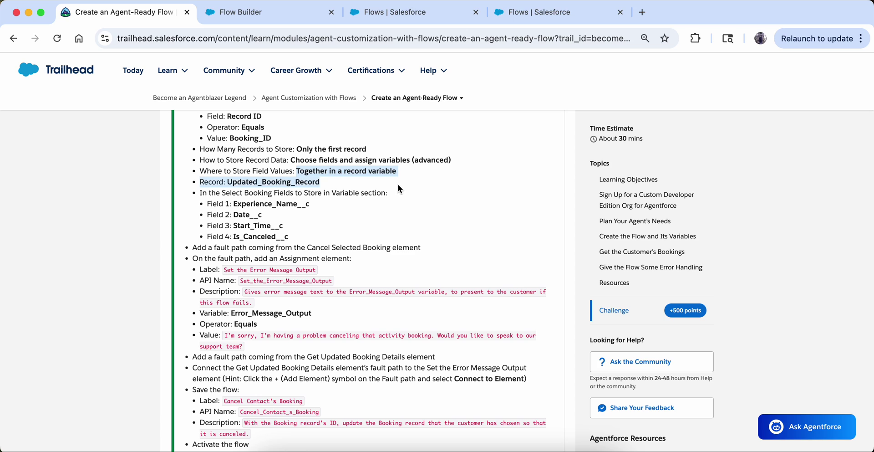
click(242, 26)
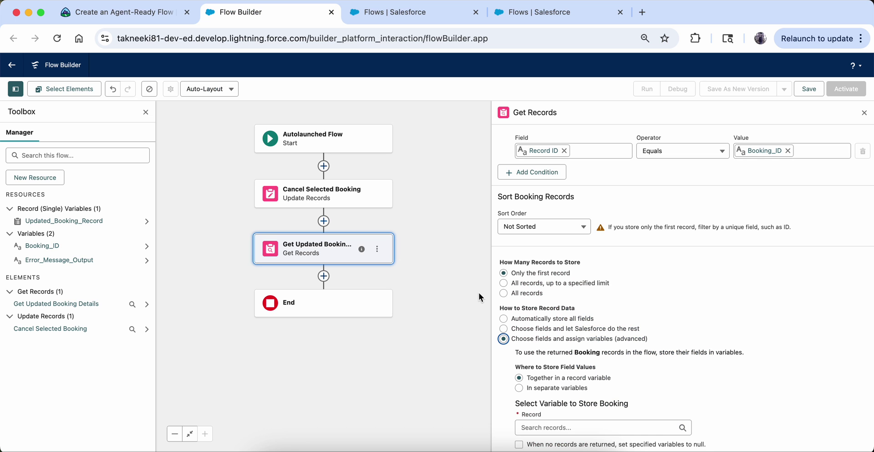
click(563, 427)
click(537, 383)
scroll(537, 385, down, 5)
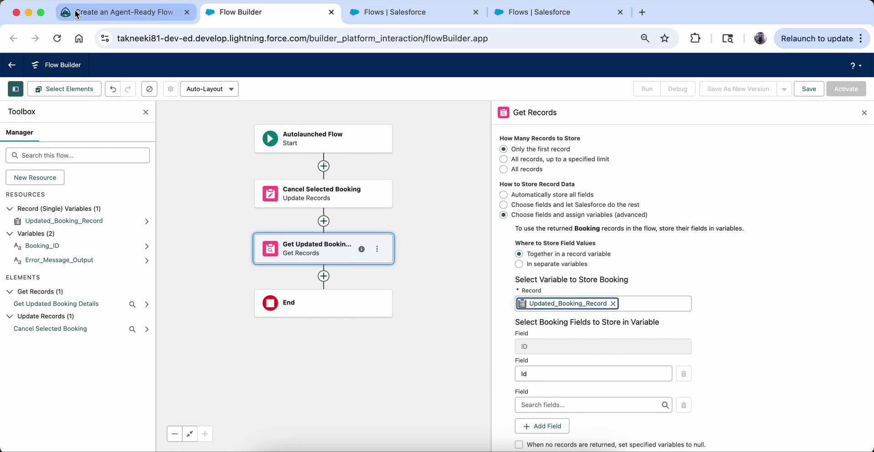
Look up the required Booking fields in the challenge and add Experience_Name__c to the fields stored in the variable.
click(121, 12)
drag(233, 204, 299, 237)
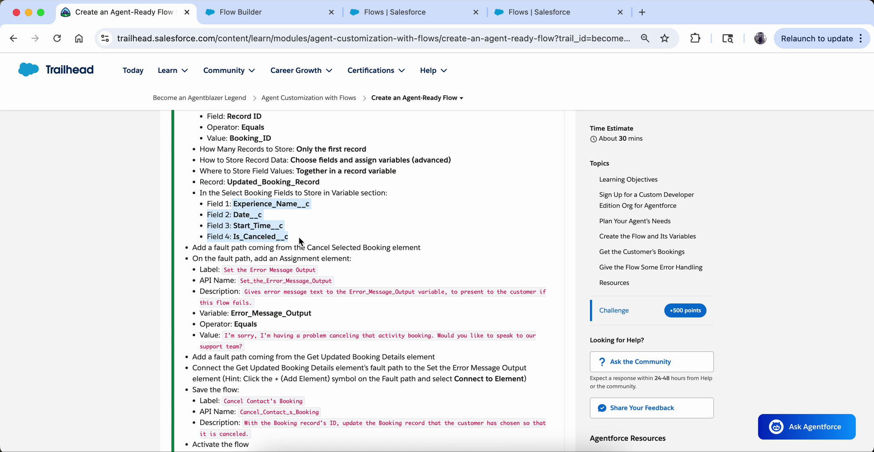
click(234, 18)
click(536, 406)
text(ex)
click(549, 383)
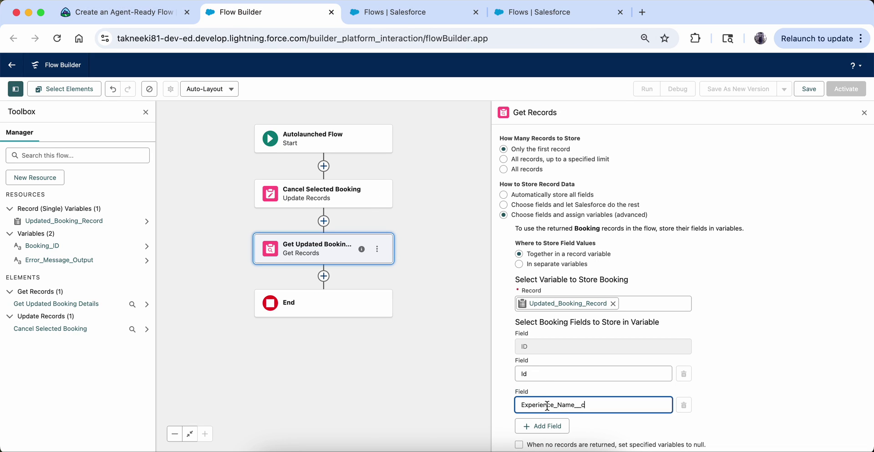
Add Date__c and Start_Time__c to the Booking fields stored in the record variable.
click(548, 422)
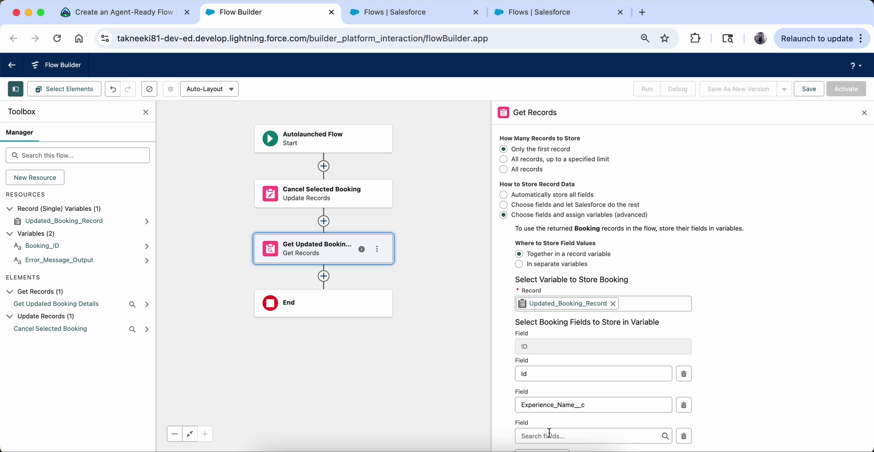
click(551, 436)
text(da)
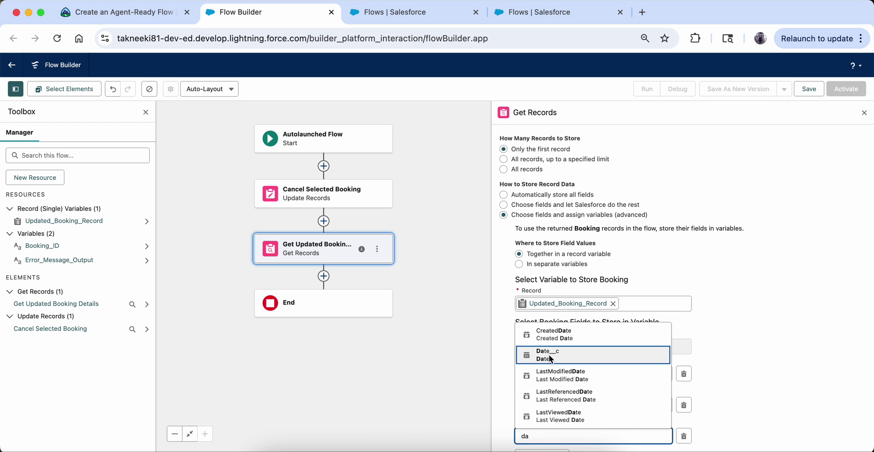
click(551, 358)
scroll(552, 391, down, 1)
click(552, 428)
click(554, 436)
text(sta)
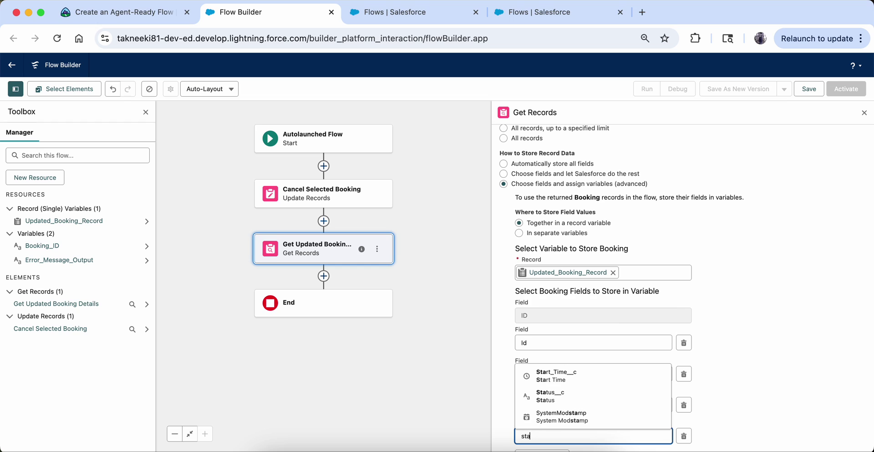
click(552, 373)
Add Is_Canceled__c as the last Booking field stored in the record variable.
scroll(552, 430, down, 1)
click(552, 426)
click(552, 435)
text(is)
click(555, 396)
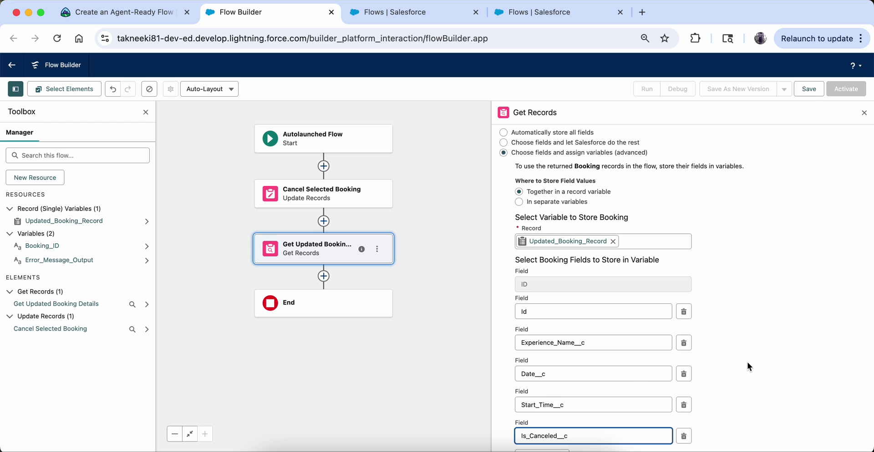
scroll(749, 364, down, 1)
Read the challenge instruction that follows the stored Booking fields, then return to the flow.
click(110, 9)
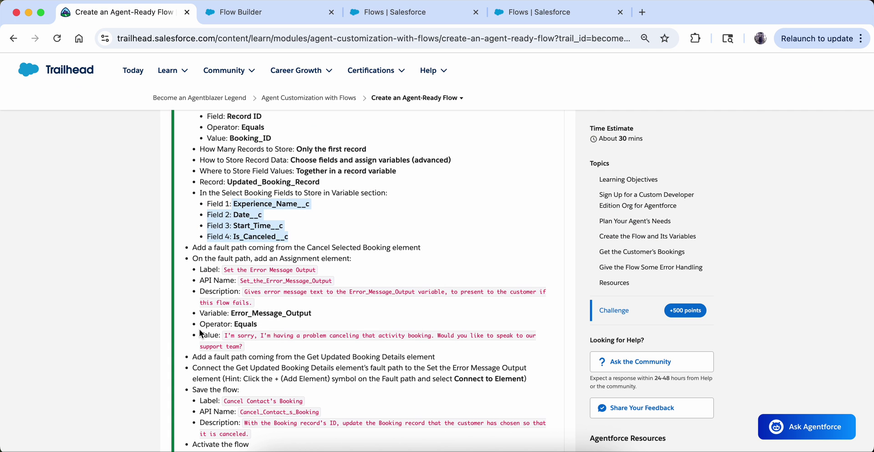
drag(192, 248, 423, 248)
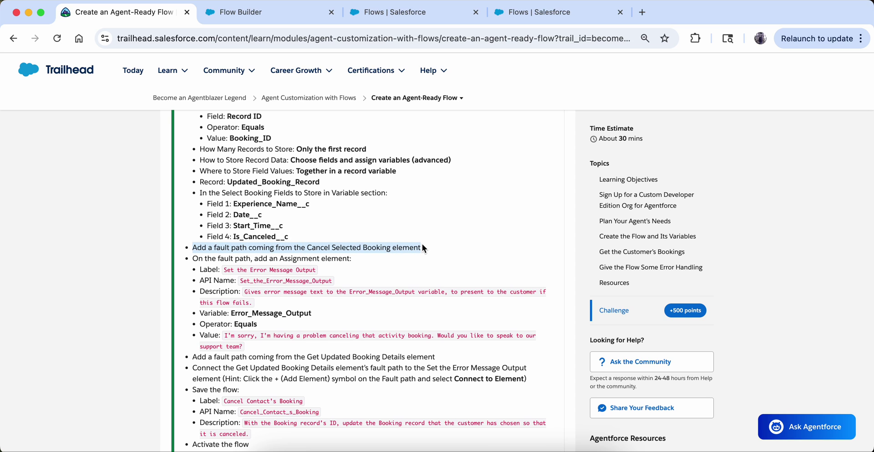
click(256, 20)
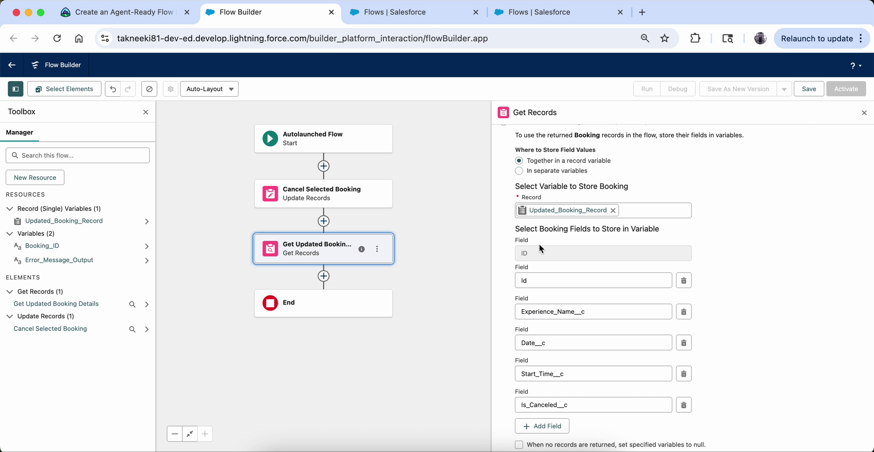
Close the Get Records settings and add a fault path to the Cancel Selected Booking element.
click(864, 112)
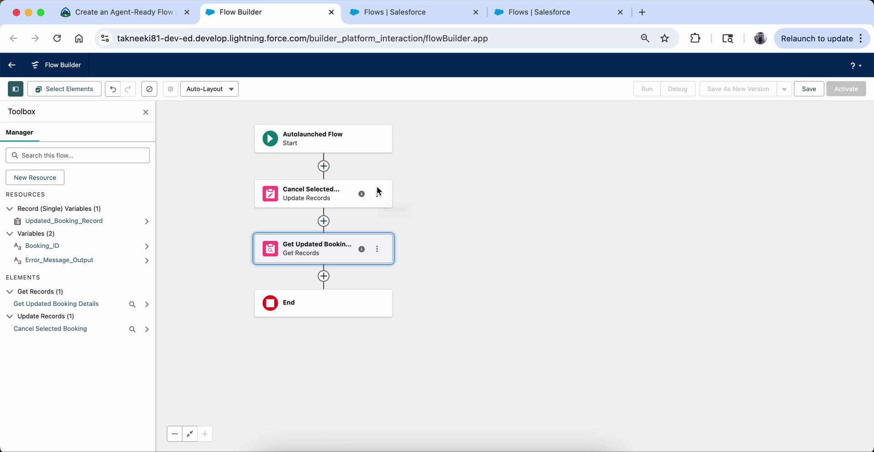
click(377, 195)
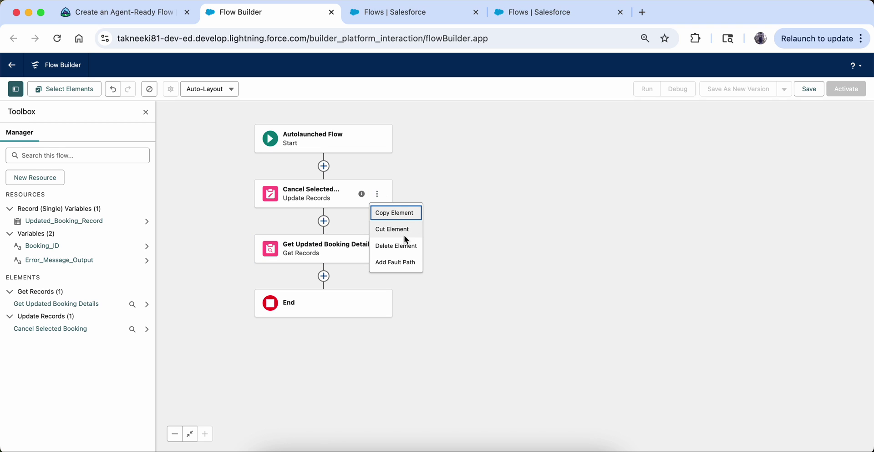
click(405, 261)
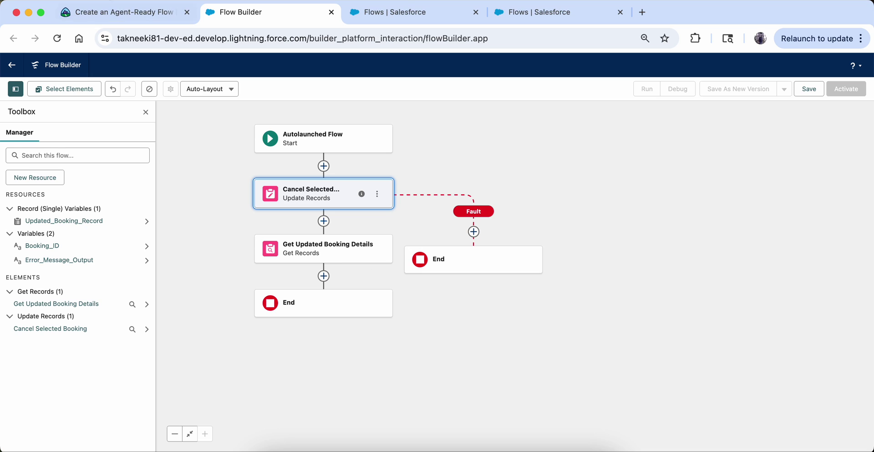
Add an Assignment element on the Cancel Selected Booking fault path, labelled "Set the Error Message Output" as in the challenge.
click(149, 17)
drag(224, 268, 326, 269)
key(super+c)
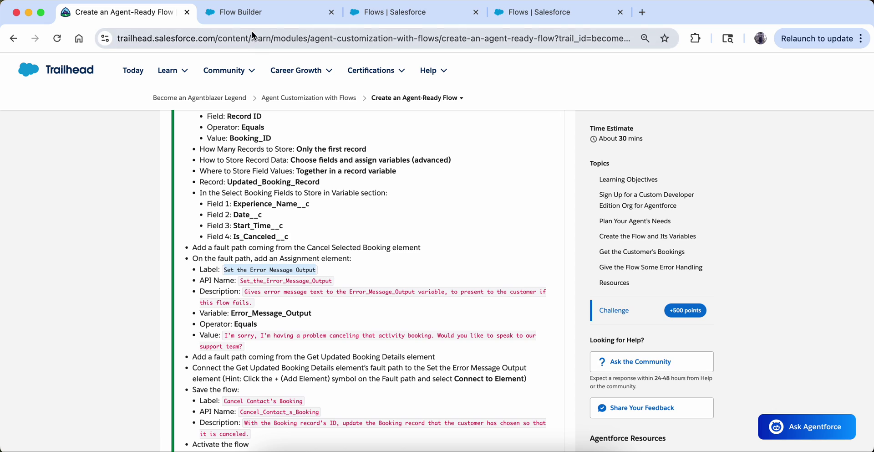
click(253, 13)
click(474, 232)
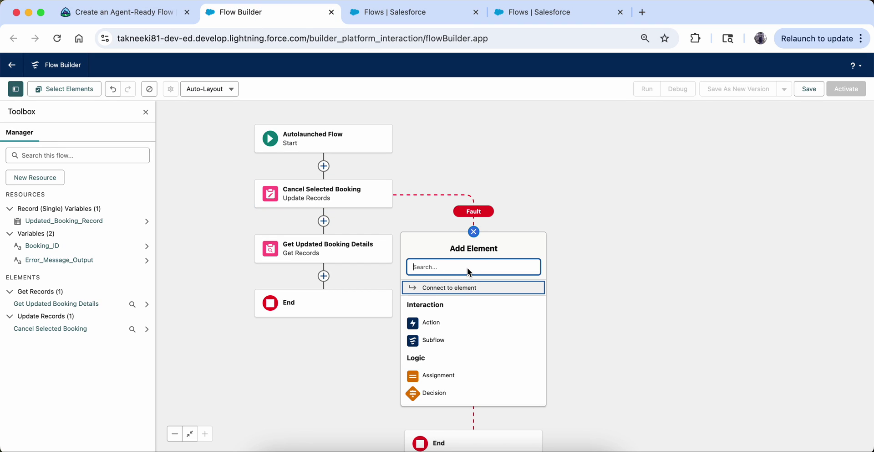
click(439, 374)
key(super+v)
Set the assignment's description to "Gives error message text to the Error_Message_Output variable, to present to the customer if this flow fails.".
click(568, 176)
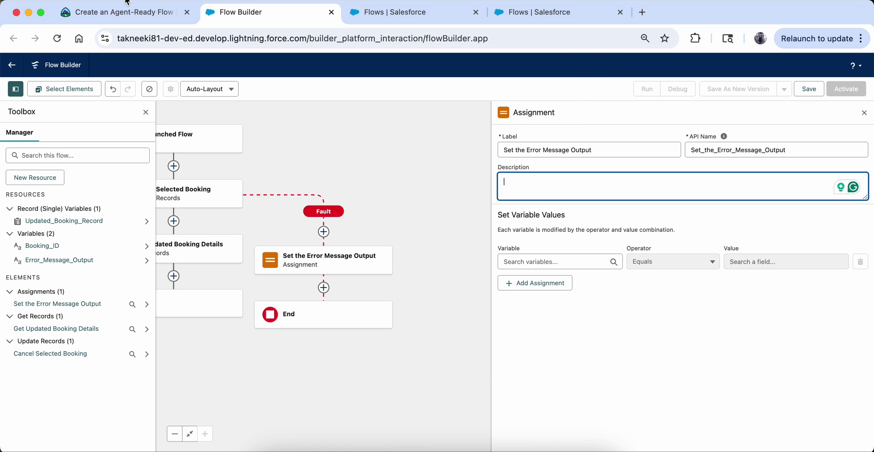
click(127, 2)
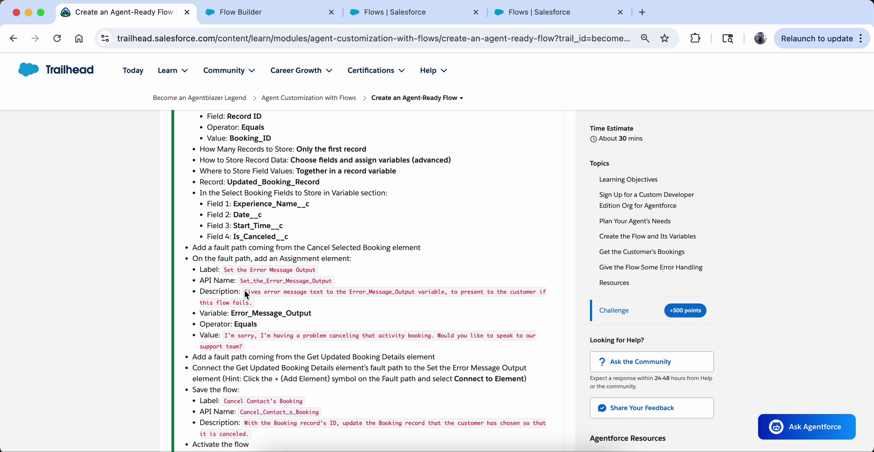
drag(245, 290, 255, 302)
key(ctrl+c)
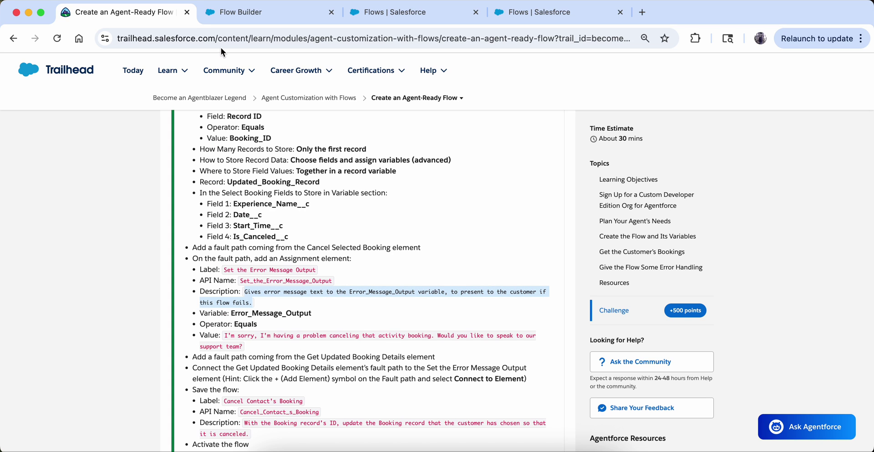
click(240, 12)
key(ctrl+v)
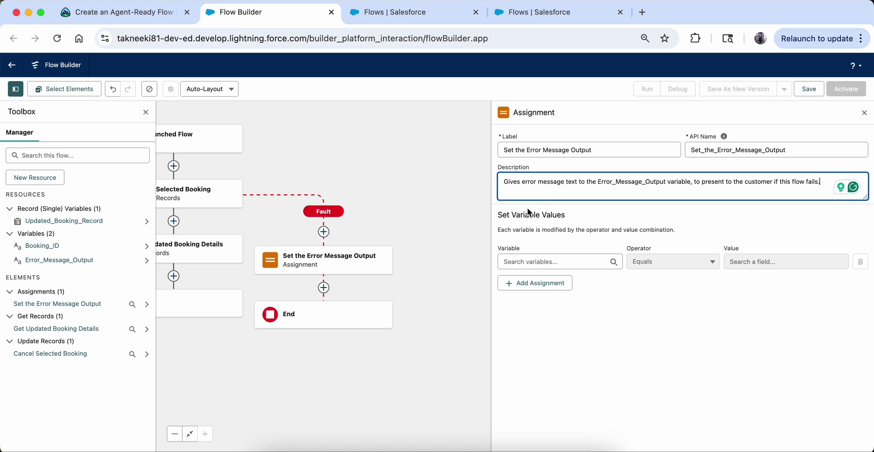
Check the required variable in the challenge and choose Error_Message_Output as the variable the assignment sets.
click(77, 13)
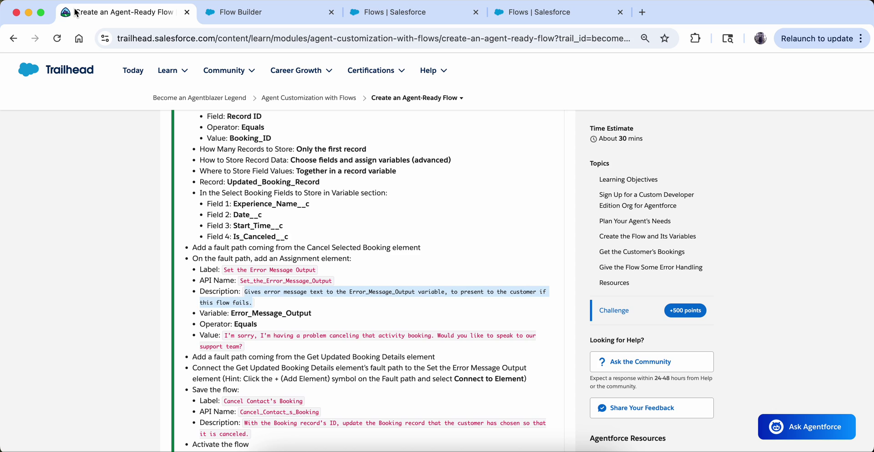
click(220, 13)
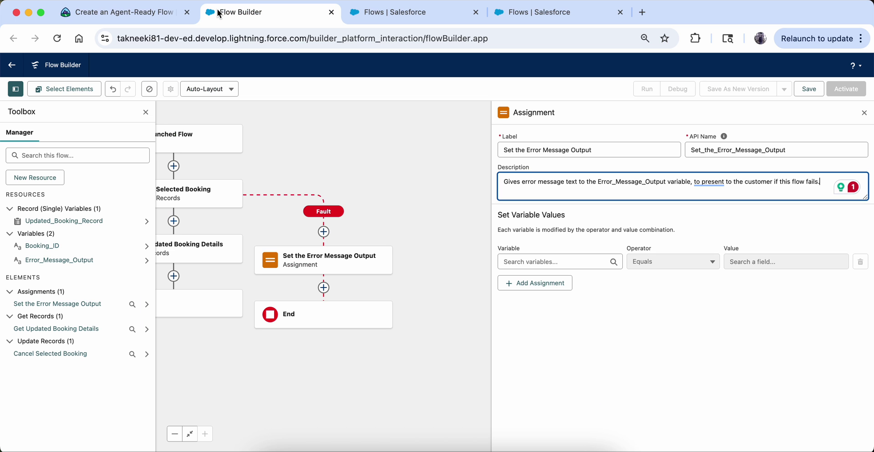
click(504, 262)
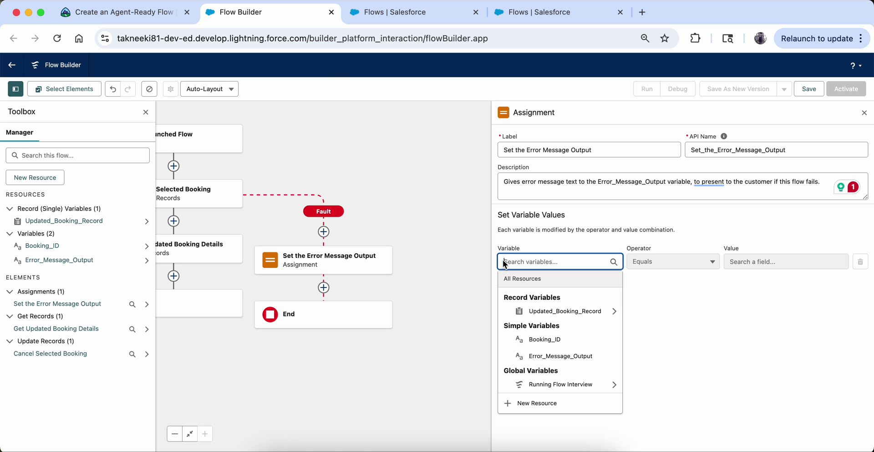
click(588, 356)
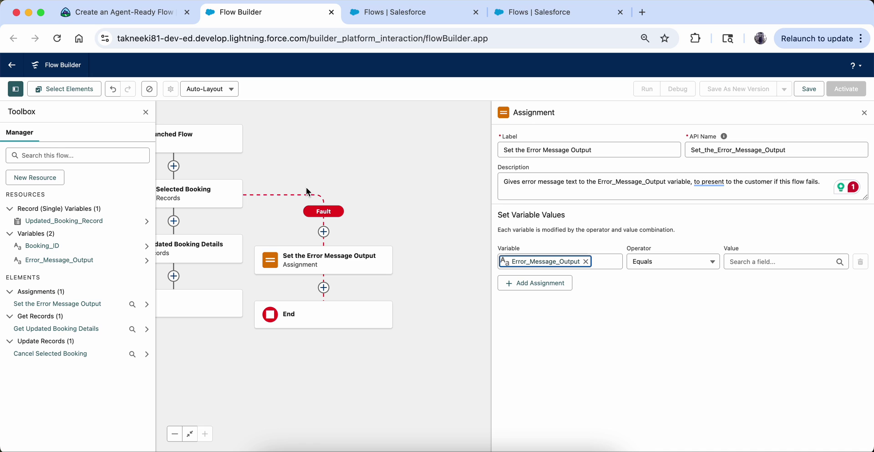
Set the assignment's value to "I'm sorry, I'm having a problem canceling that activity booking. Would you like to speak to our support team?".
click(118, 12)
drag(225, 337, 251, 348)
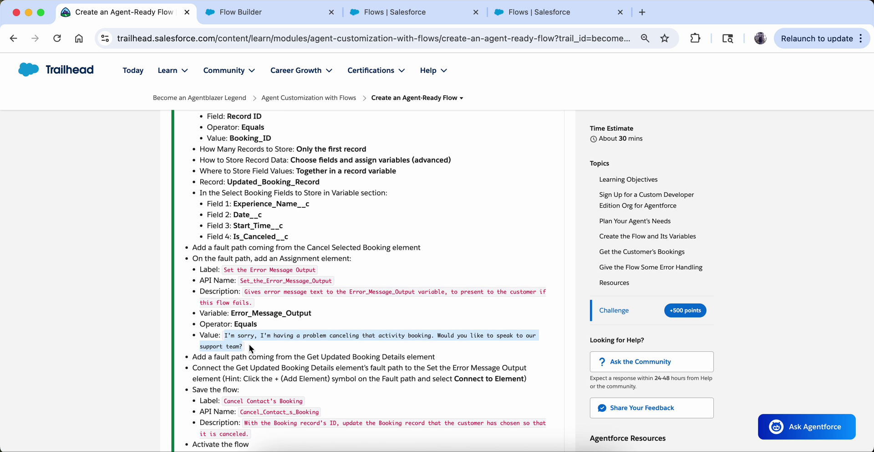
click(269, 13)
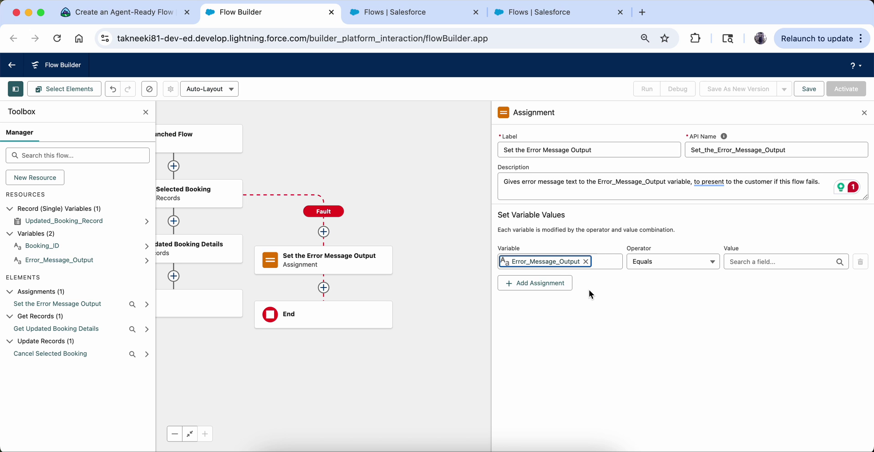
click(751, 261)
key(super+v)
click(659, 310)
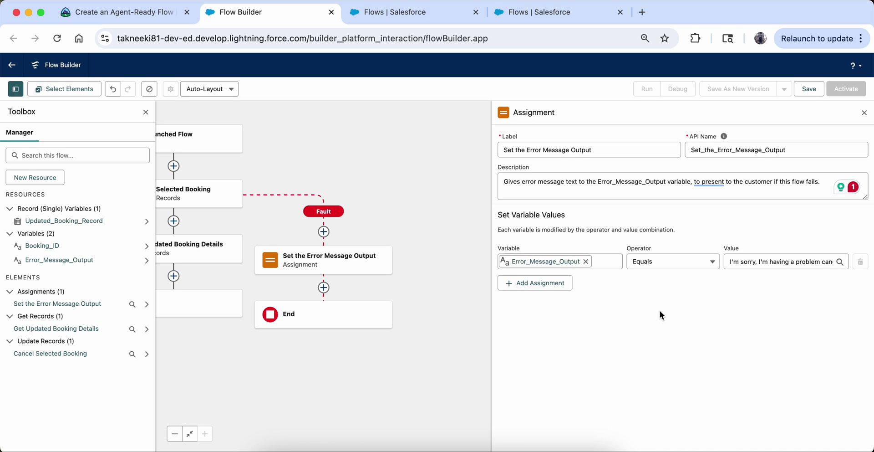
click(98, 12)
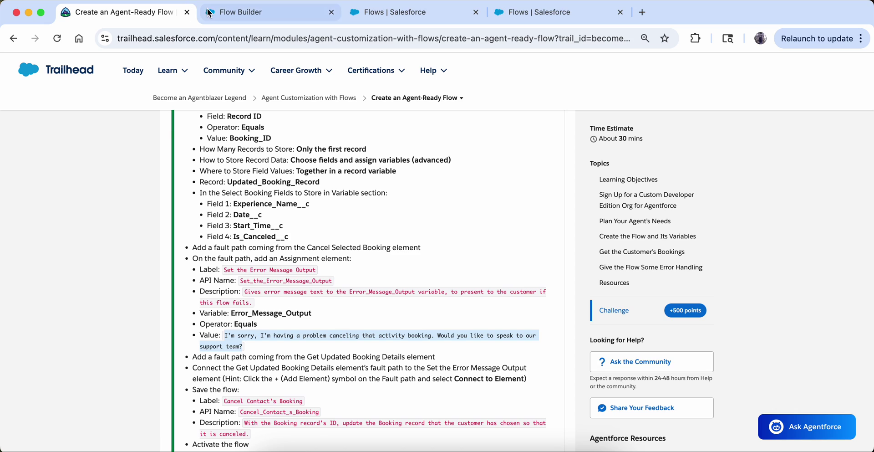
click(246, 13)
click(865, 112)
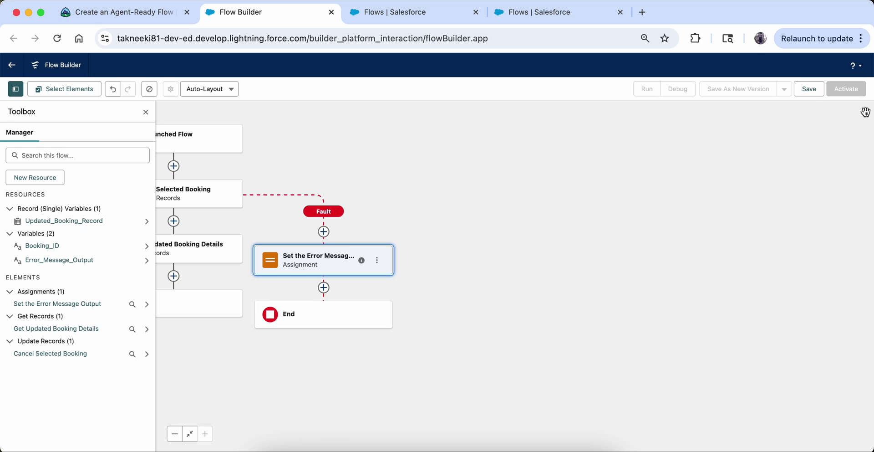
Read the next challenge instruction and add a fault path to the Get Updated Booking Details element.
click(100, 13)
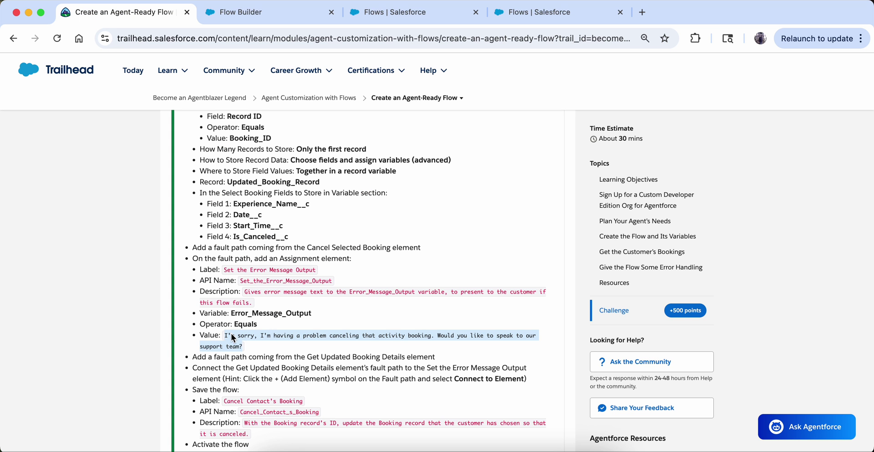
click(203, 357)
drag(193, 358, 484, 359)
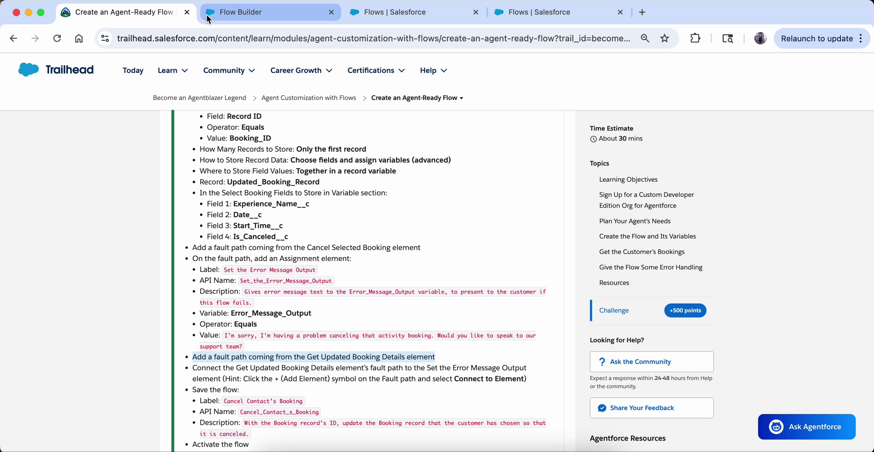
click(246, 12)
click(190, 433)
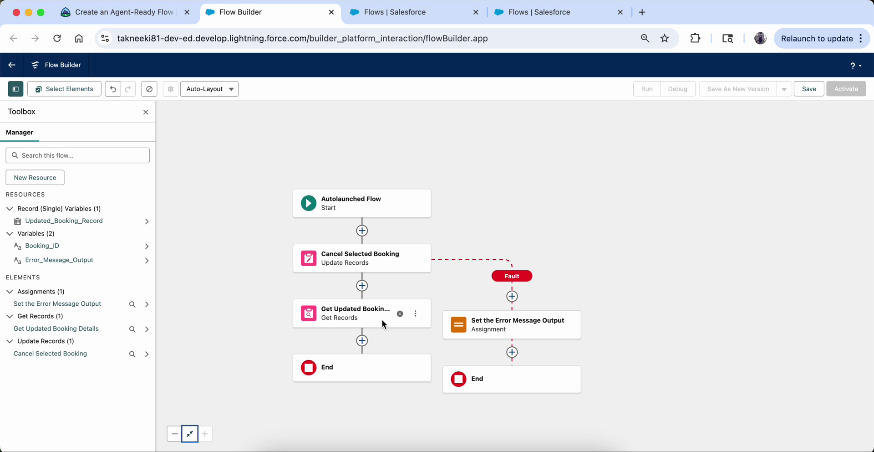
click(415, 314)
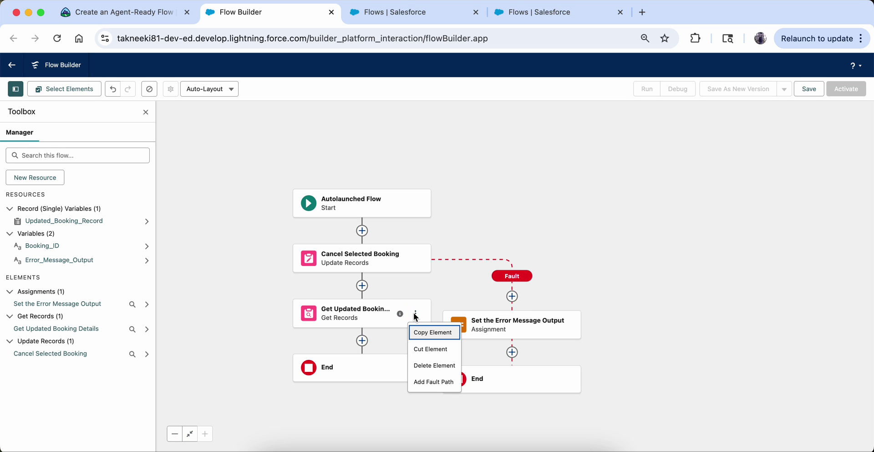
click(430, 380)
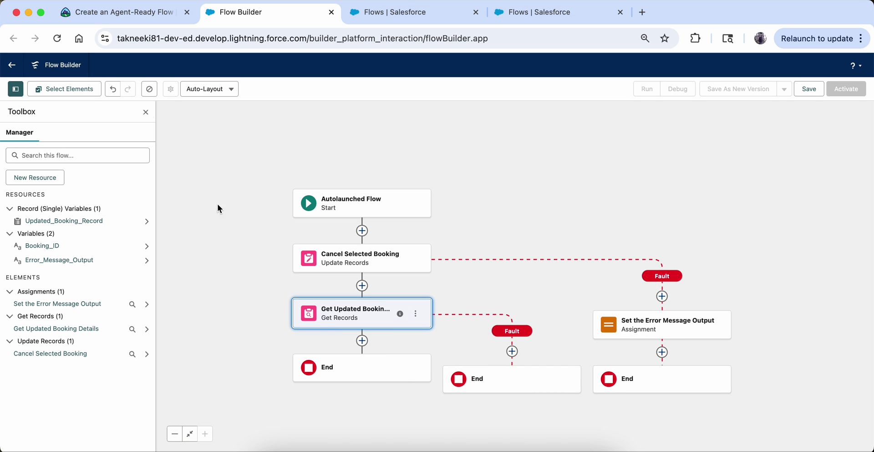
Following the challenge, connect the Get Updated Booking Details fault path to the existing Set the Error Message Output element.
click(103, 18)
scroll(318, 362, down, 3)
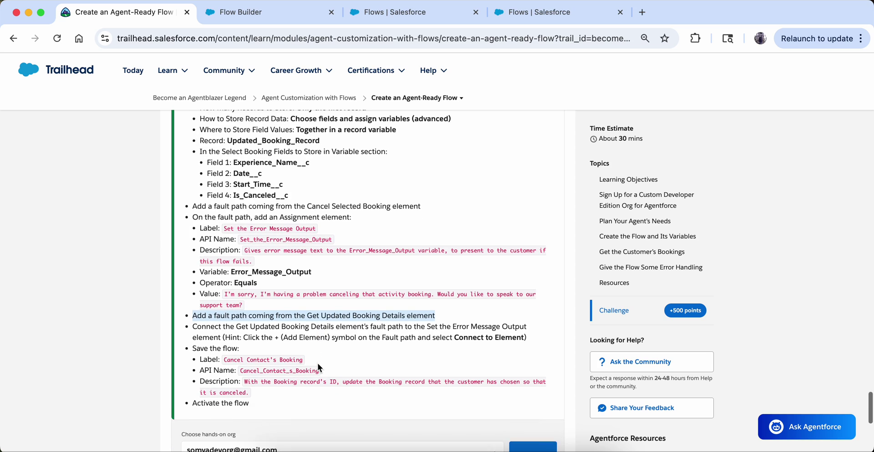
drag(193, 317, 223, 328)
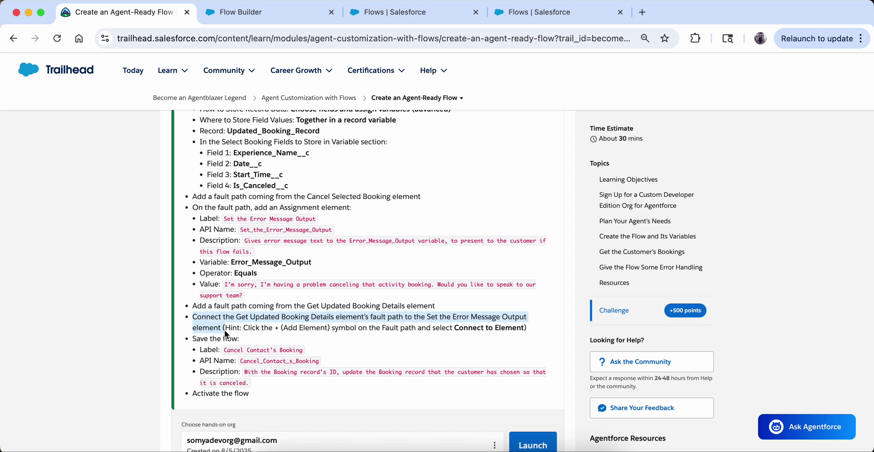
click(267, 15)
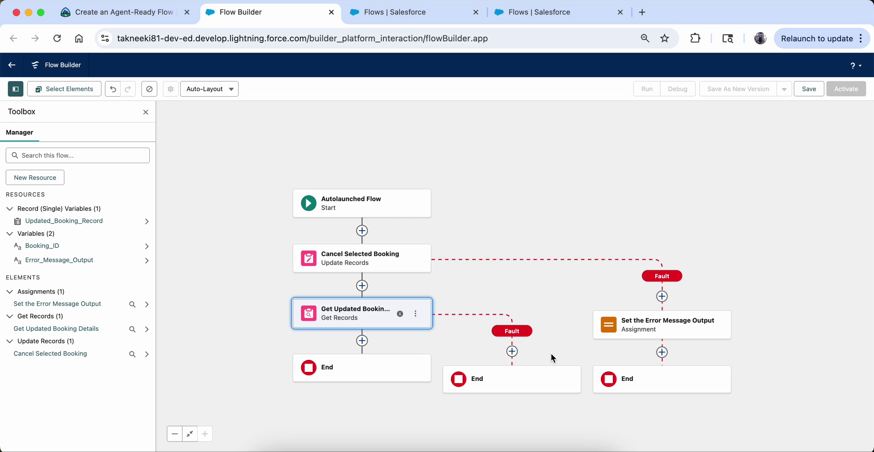
click(513, 351)
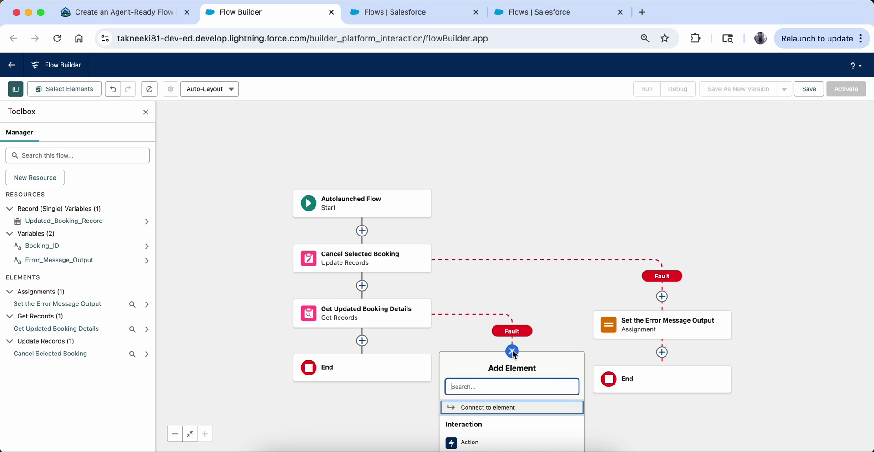
click(488, 408)
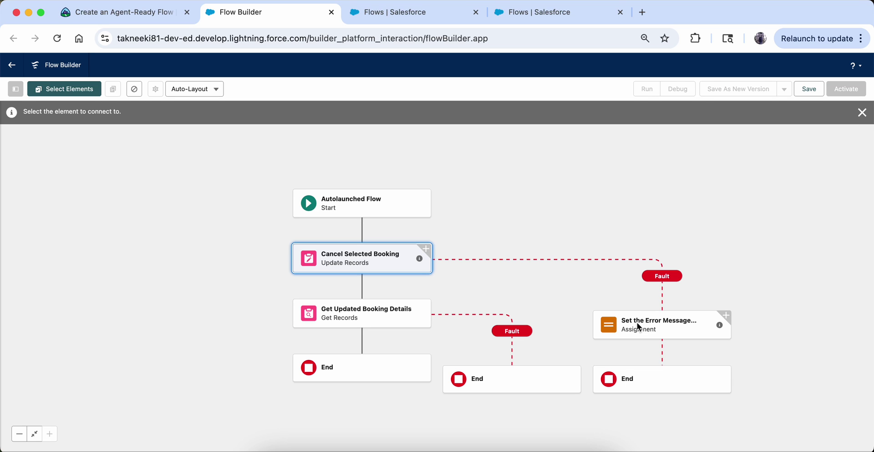
click(659, 321)
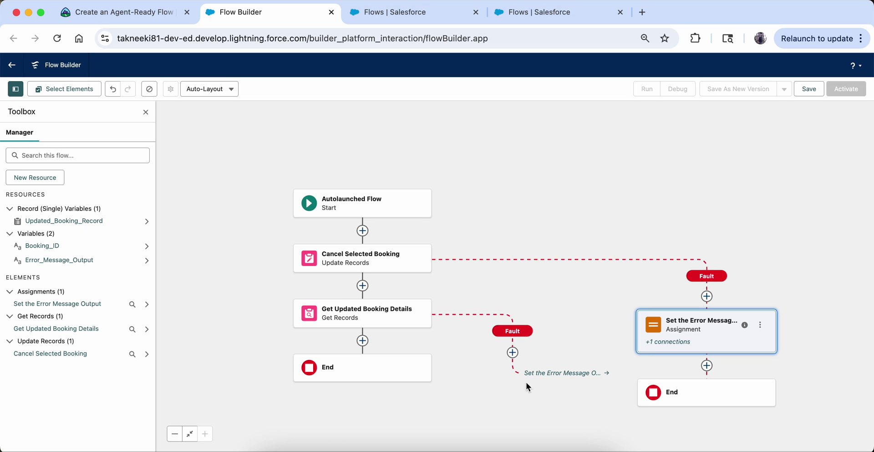
Start saving the flow and label it "Cancel Contact's Booking", using the label given in the challenge.
click(119, 12)
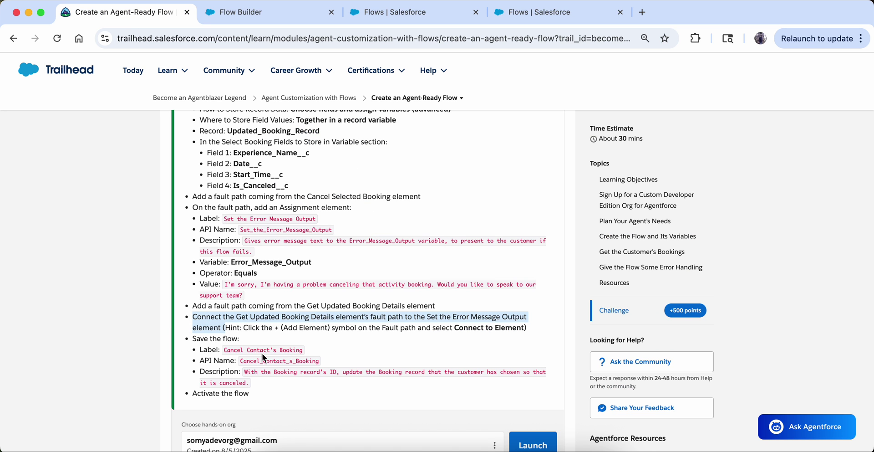
drag(224, 348, 261, 353)
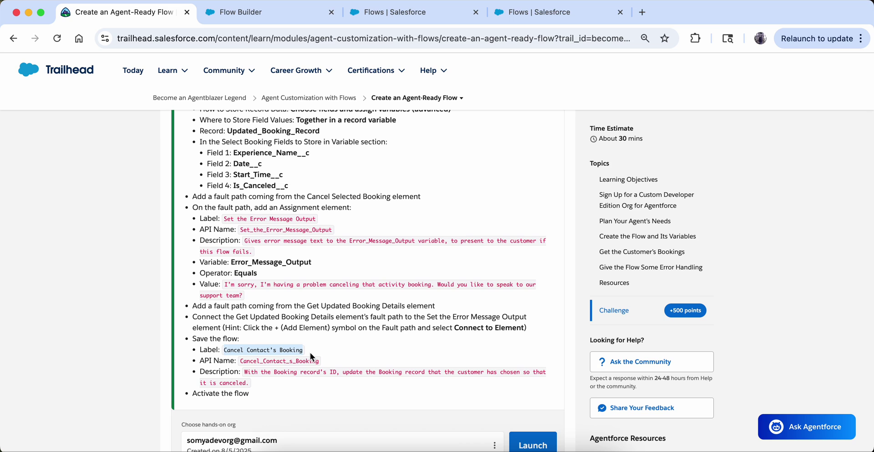
click(247, 14)
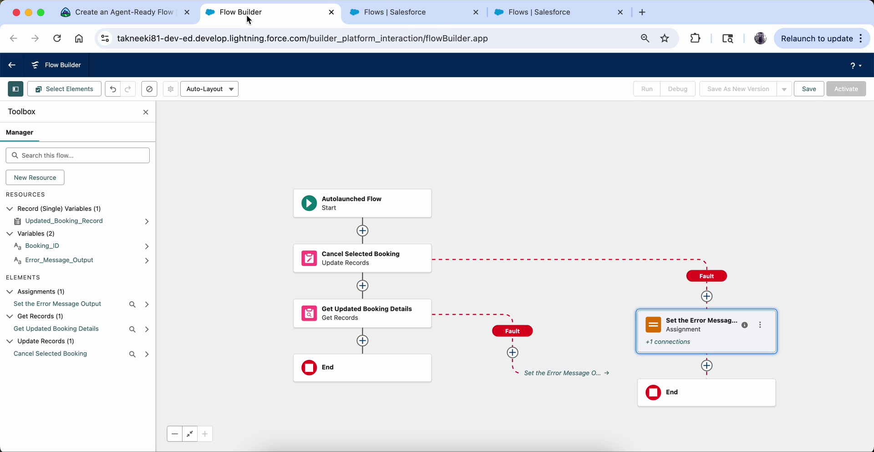
click(802, 93)
click(274, 225)
text(Cancel Contact's Booking)
Describe the flow as "With the Booking record's ID, update the Booking record that the customer has chosen so that it is canceled." and save it.
click(280, 260)
click(111, 21)
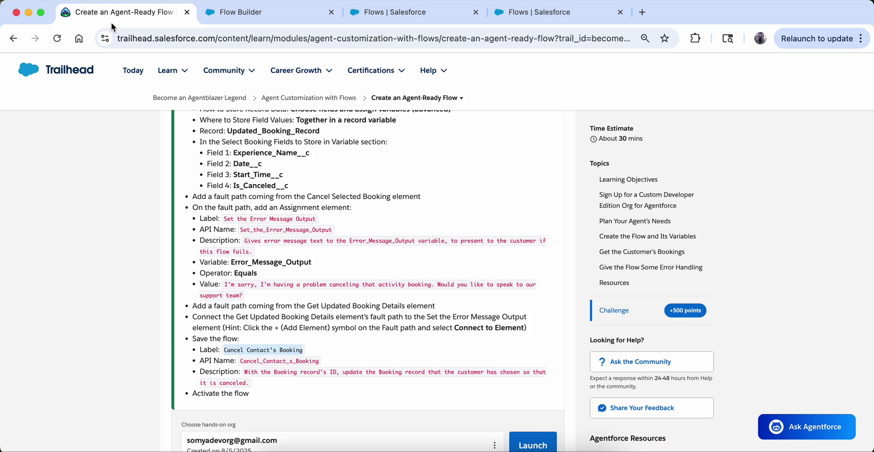
drag(244, 371, 248, 381)
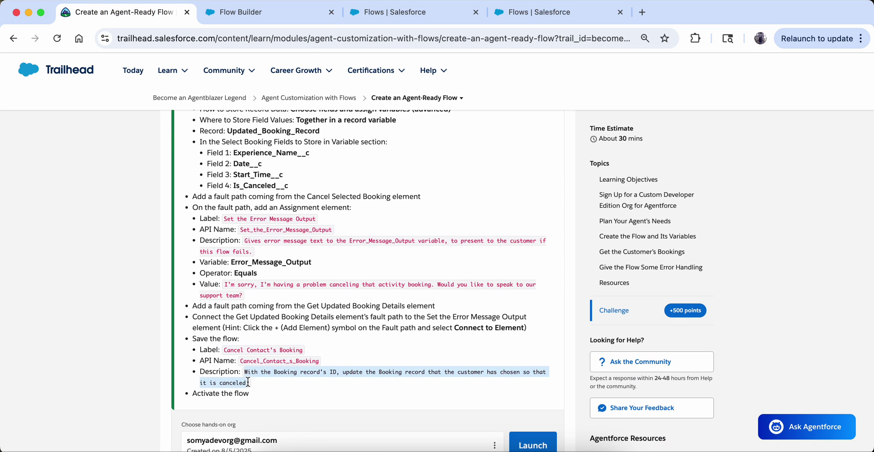
key(super+c)
click(267, 12)
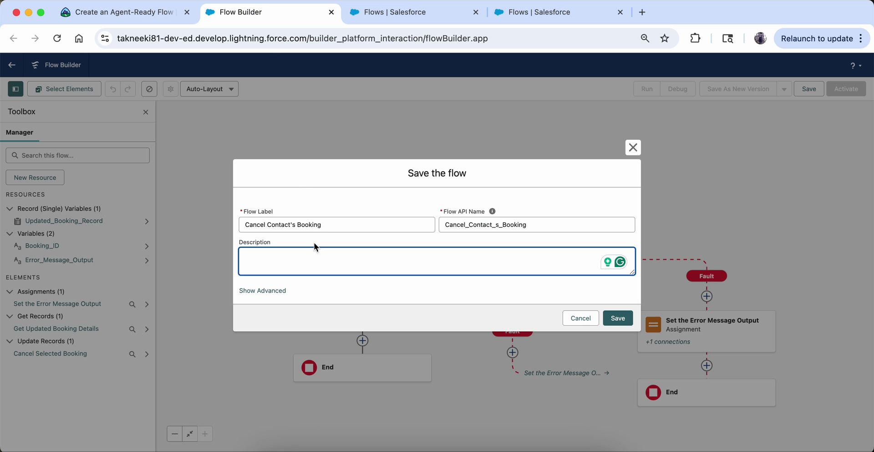
key(super+v)
click(610, 321)
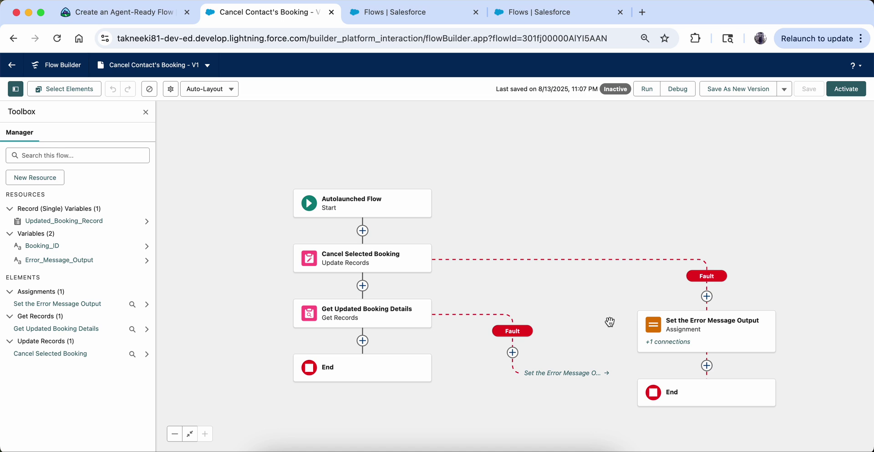
Activate the Cancel Contact's Booking flow and submit the Trailhead challenge for checking.
click(841, 89)
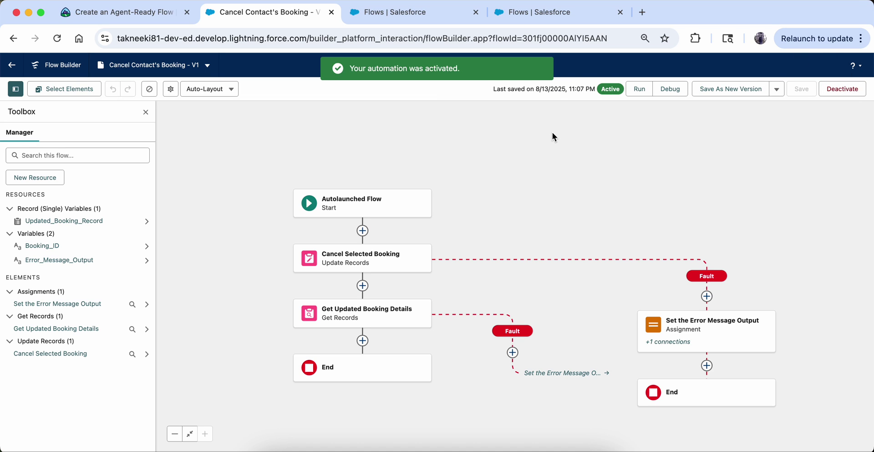
click(132, 13)
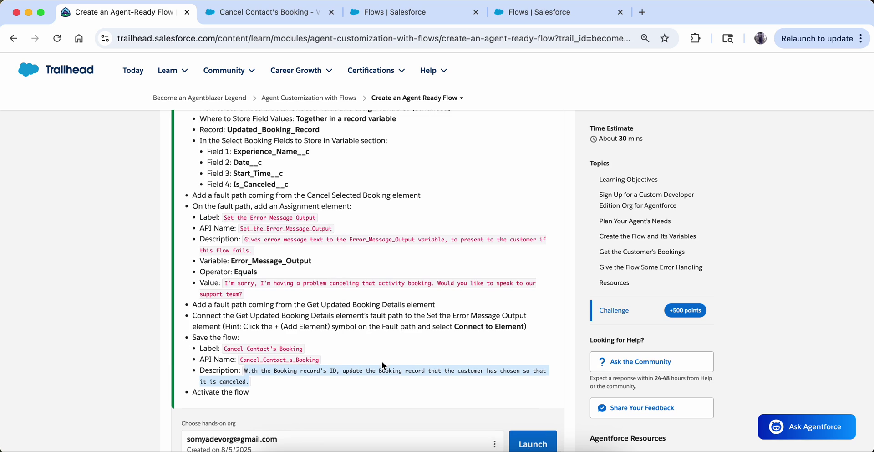
scroll(381, 360, down, 3)
scroll(382, 364, down, 1)
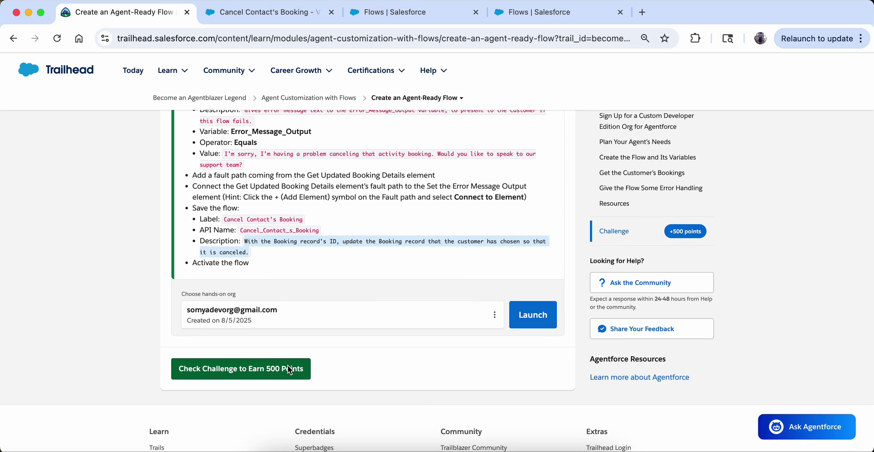
click(290, 367)
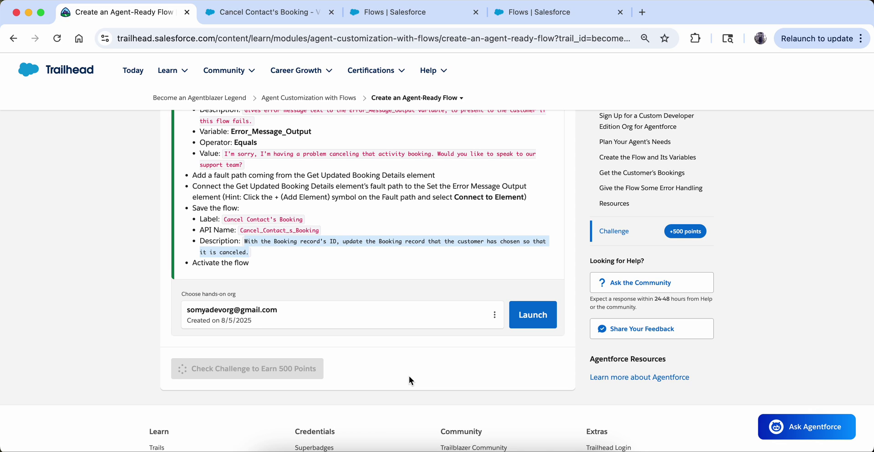
Read the challenge check's feedback and copy the description it expects for the Booking_ID variable.
scroll(409, 375, up, 10)
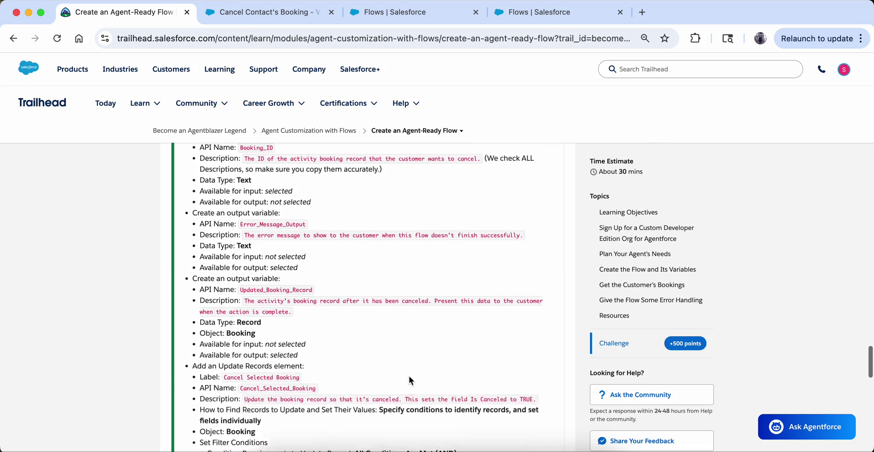
scroll(408, 376, down, 10)
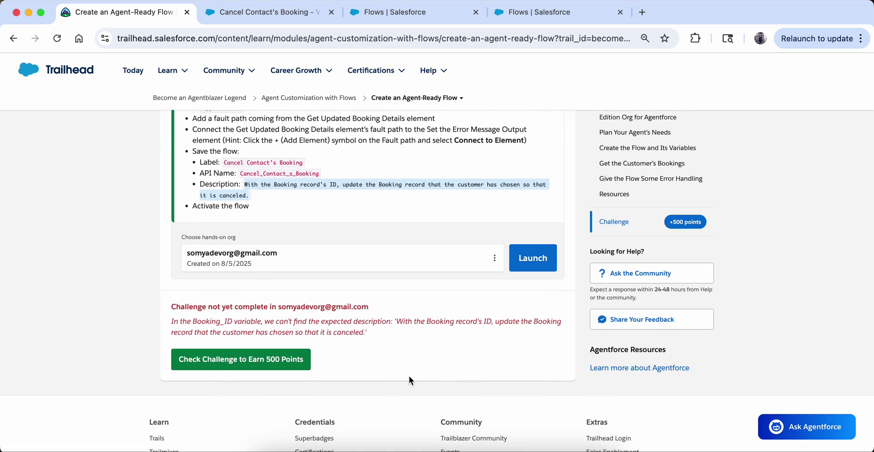
drag(165, 322, 366, 333)
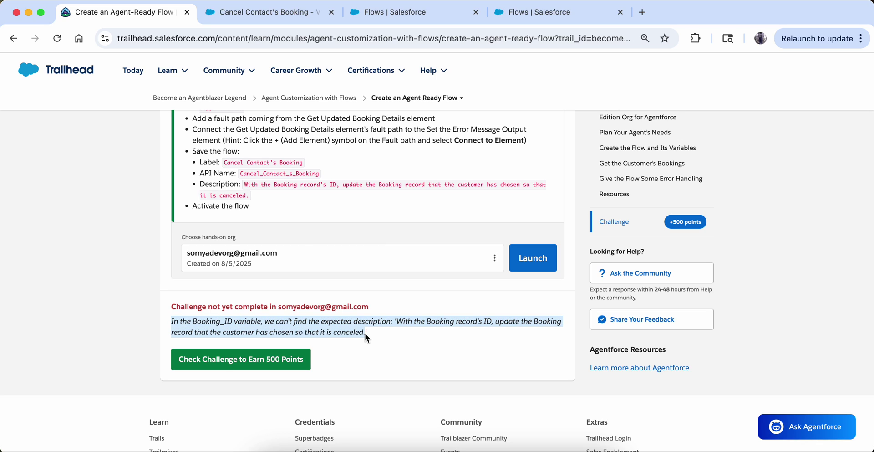
click(397, 341)
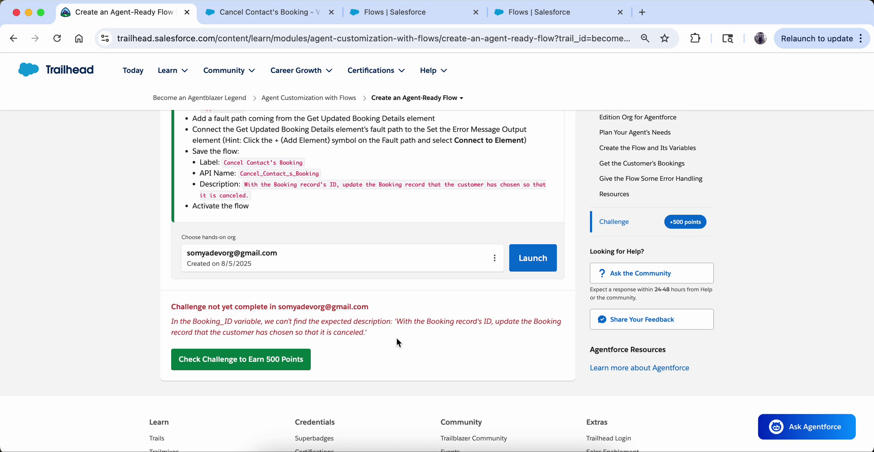
drag(398, 322, 417, 329)
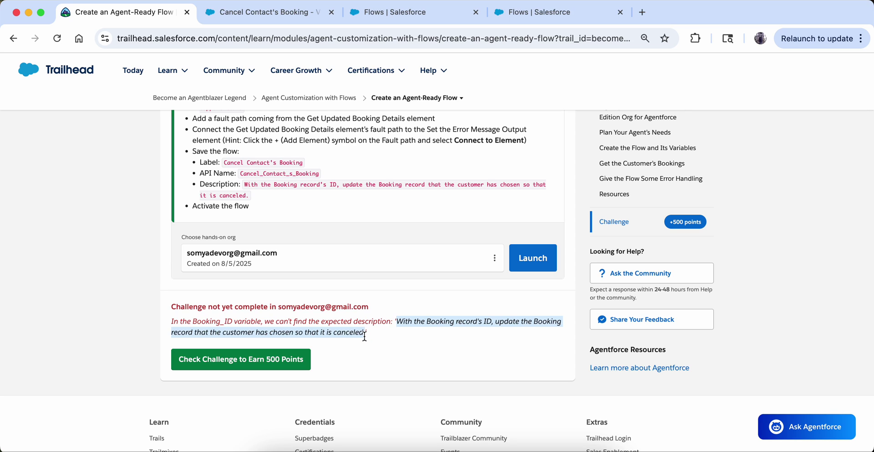
click(268, 12)
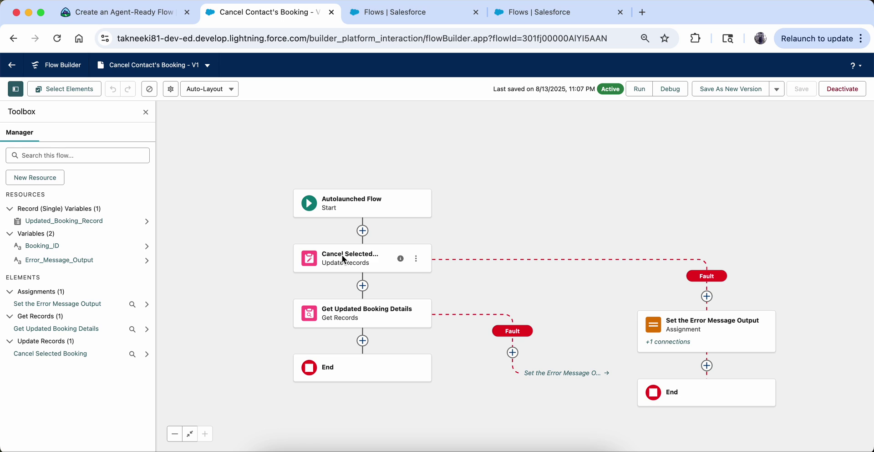
click(155, 18)
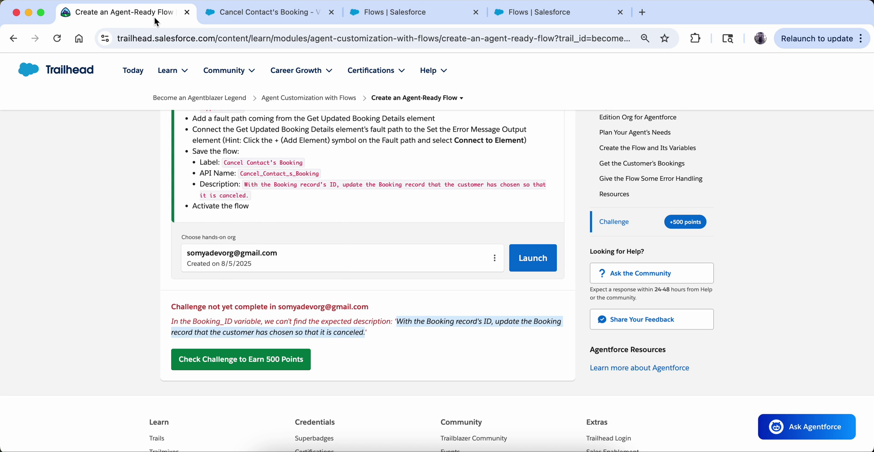
click(258, 6)
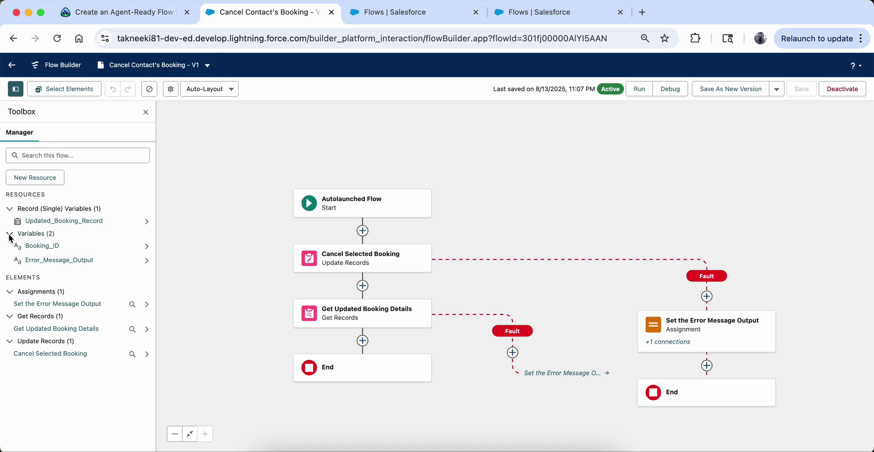
Replace Booking_ID's description with "With the Booking record's ID, update the Booking record that the customer has chosen so that it is canceled.".
click(30, 248)
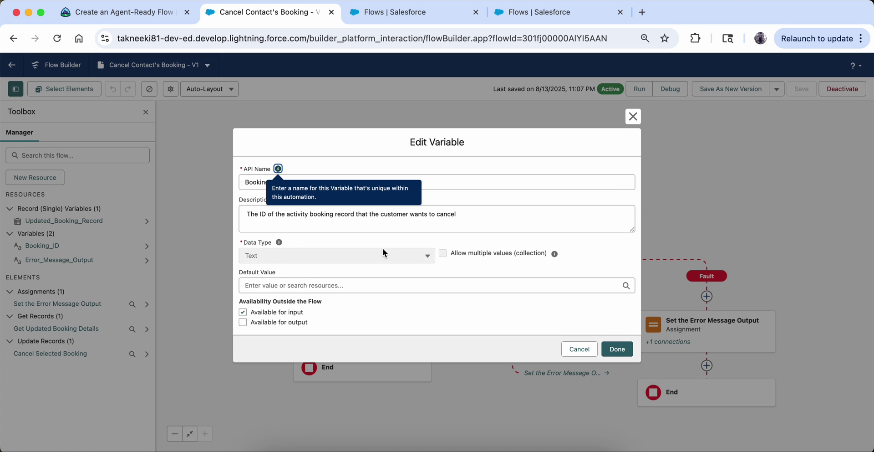
click(417, 227)
drag(478, 213, 205, 216)
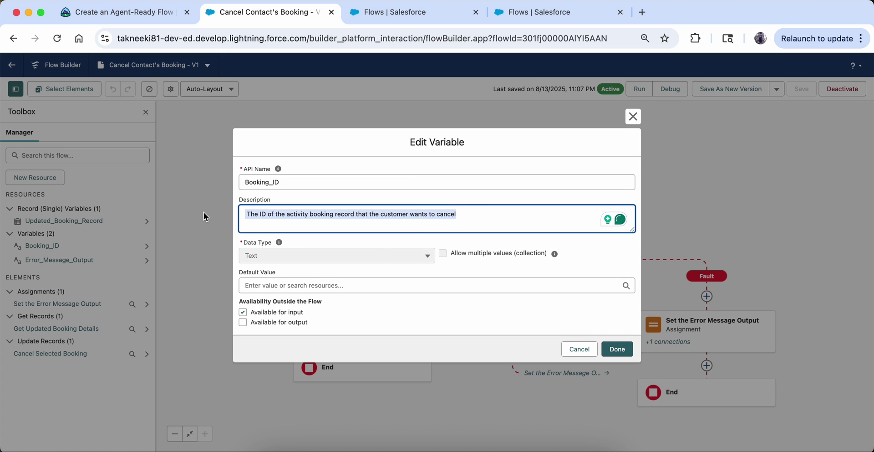
key(super+v)
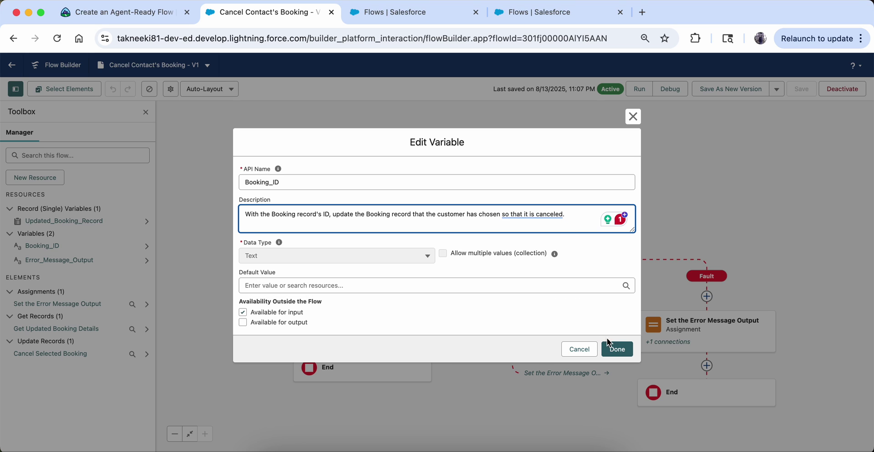
click(618, 349)
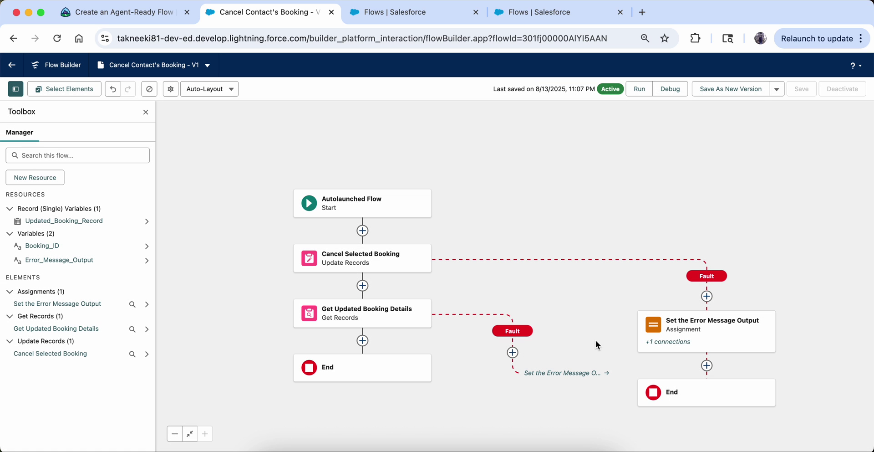
Run the Cancel Contact's Booking flow and close the run page.
click(639, 91)
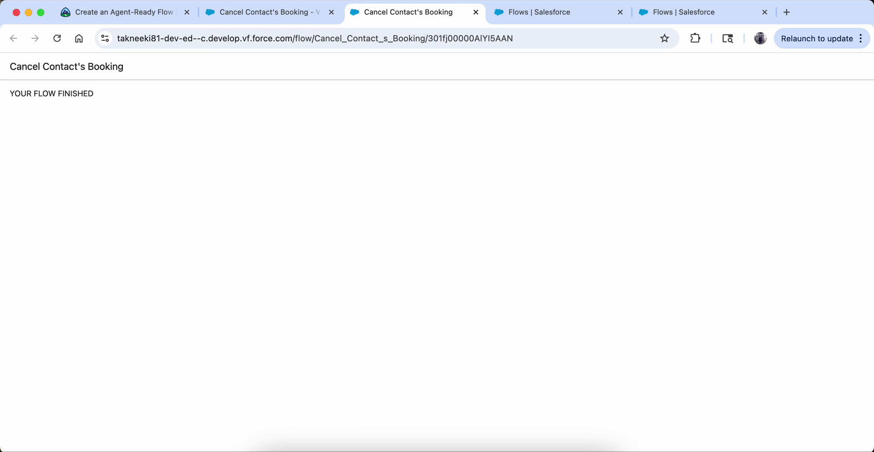
click(475, 13)
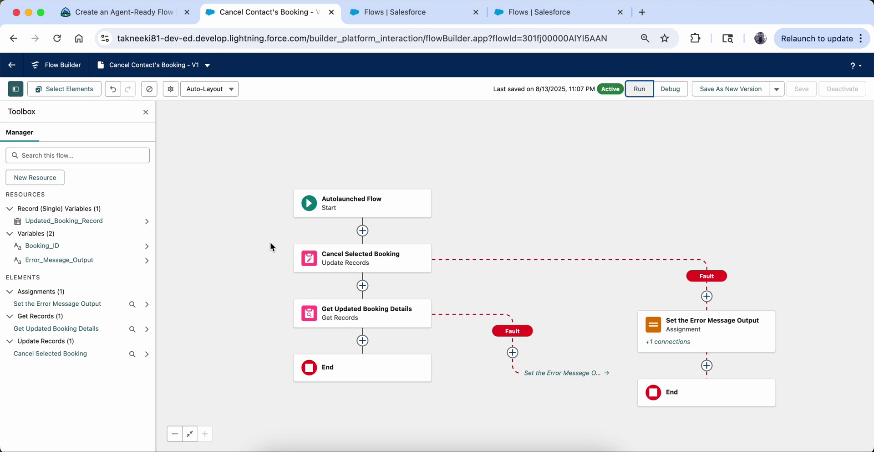
Reopen the Booking_ID variable and compare its description with the one given in the challenge instructions.
click(42, 245)
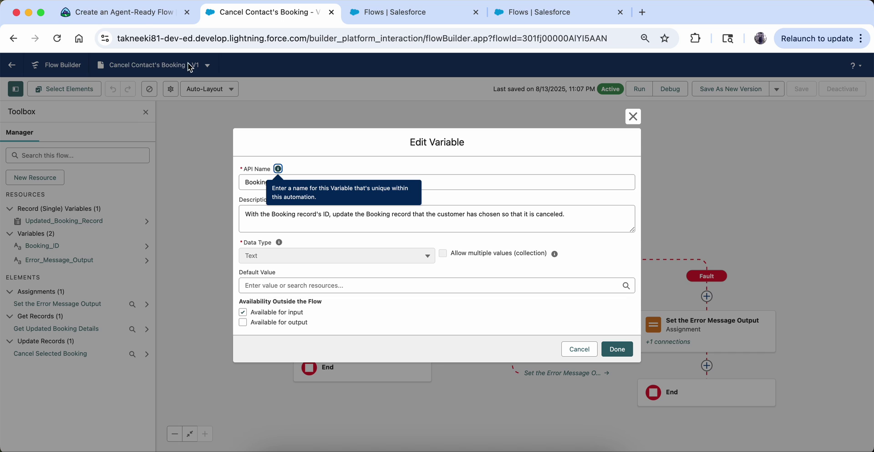
click(131, 13)
scroll(207, 224, up, 15)
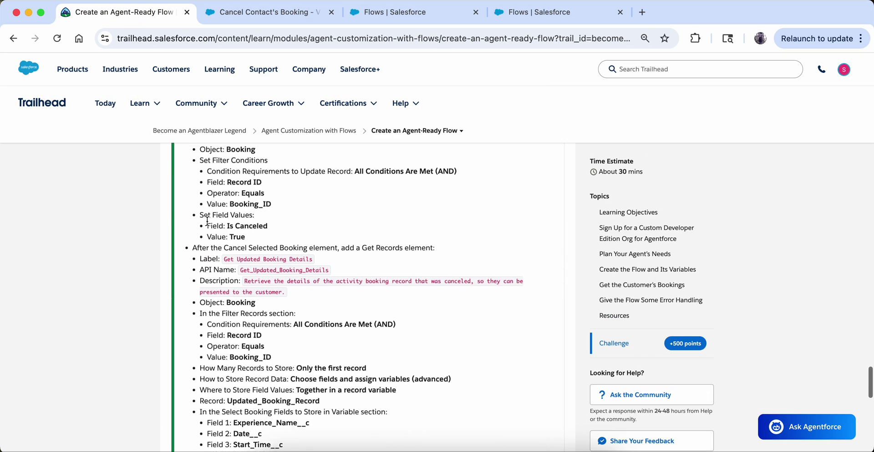
scroll(207, 221, up, 5)
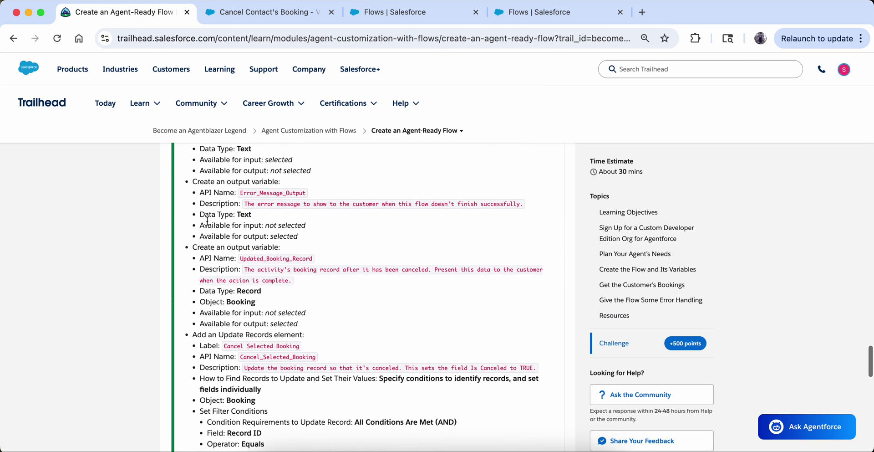
scroll(207, 220, up, 1)
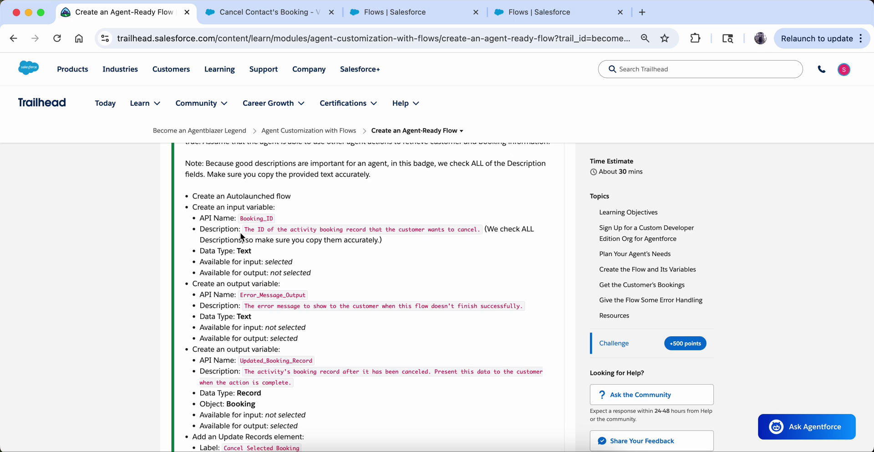
drag(244, 230, 480, 231)
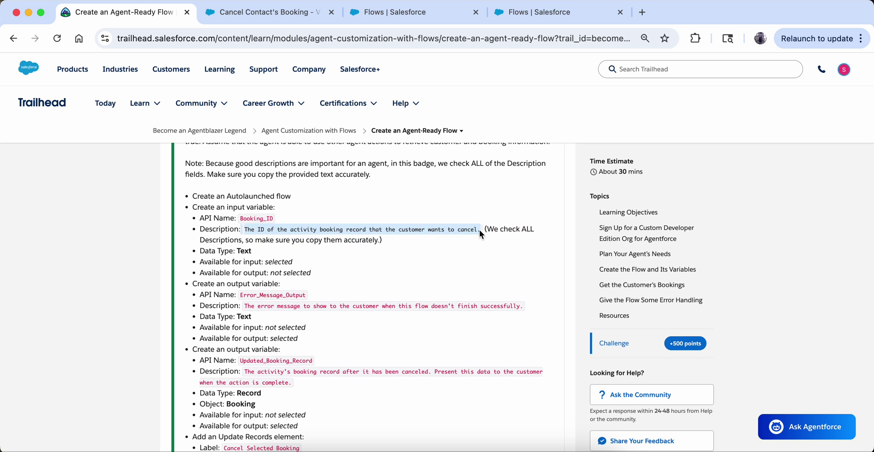
click(225, 19)
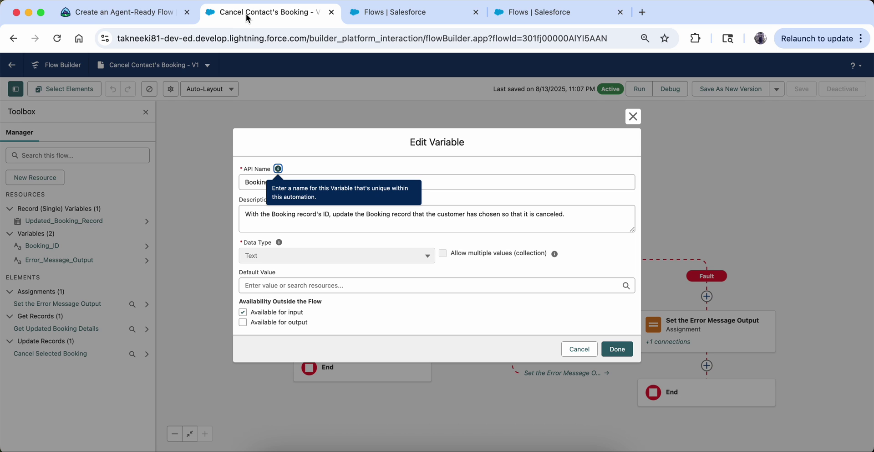
click(378, 13)
click(246, 20)
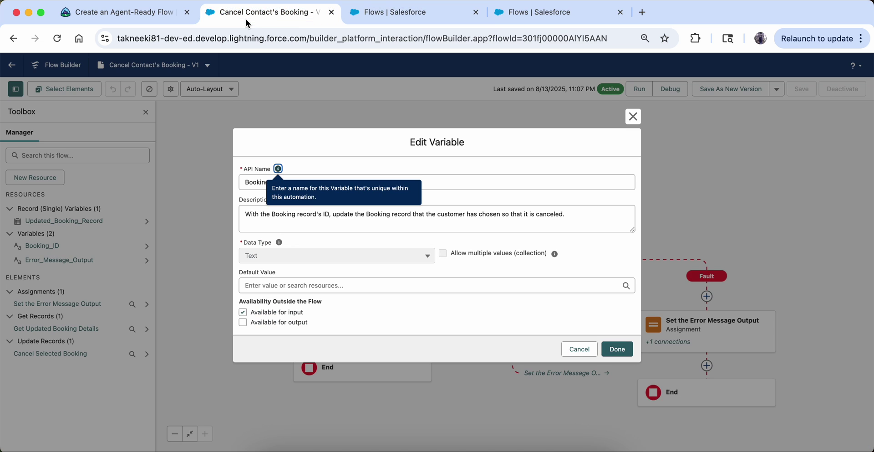
Compare the challenge's descriptions for the saved flow and the Booking_ID input variable with the check's feedback.
click(125, 19)
scroll(191, 268, down, 10)
scroll(191, 267, down, 3)
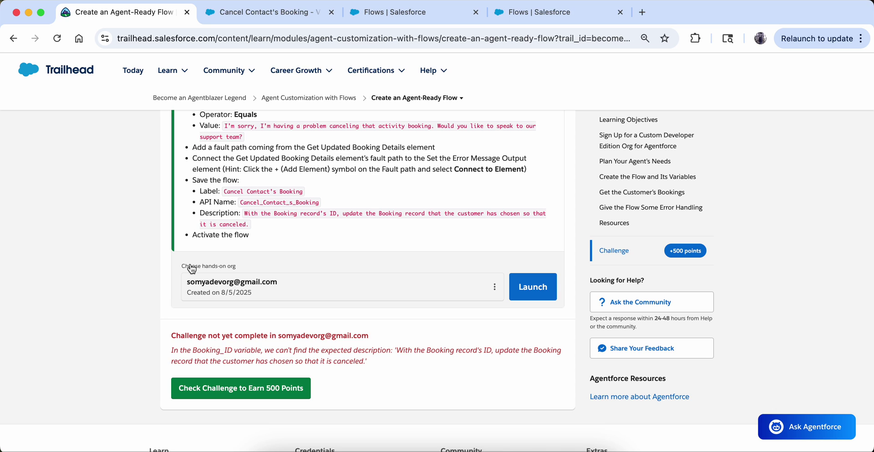
scroll(191, 269, up, 1)
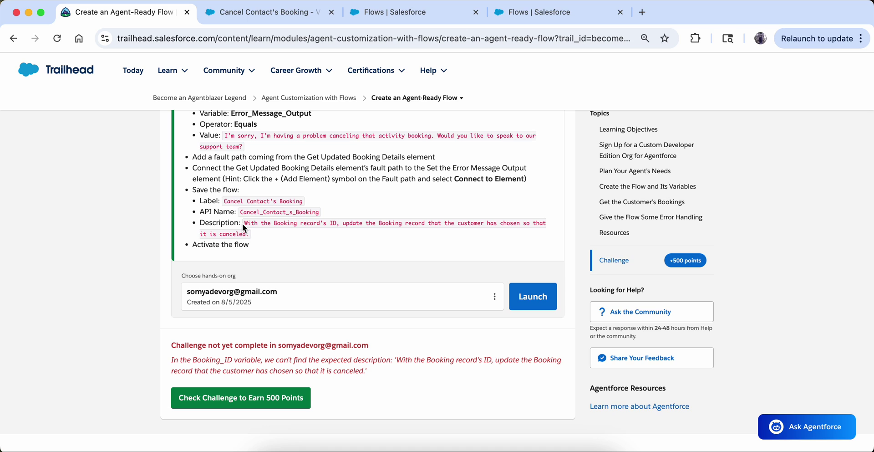
drag(242, 225, 255, 234)
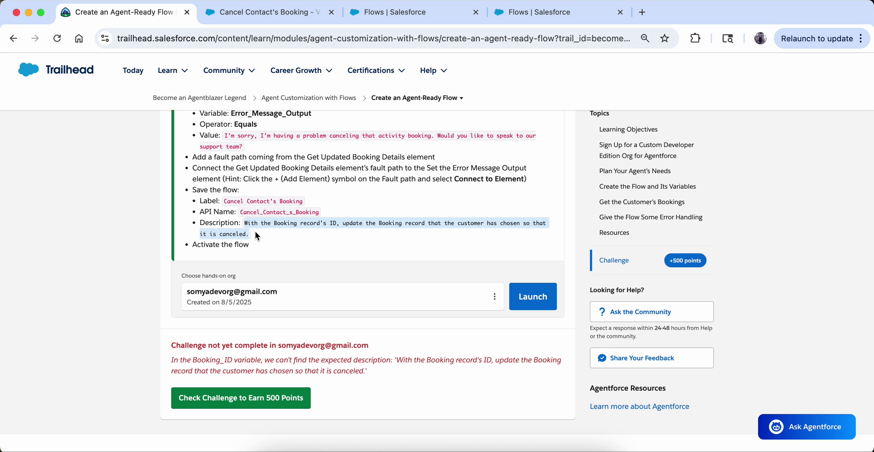
scroll(255, 232, up, 15)
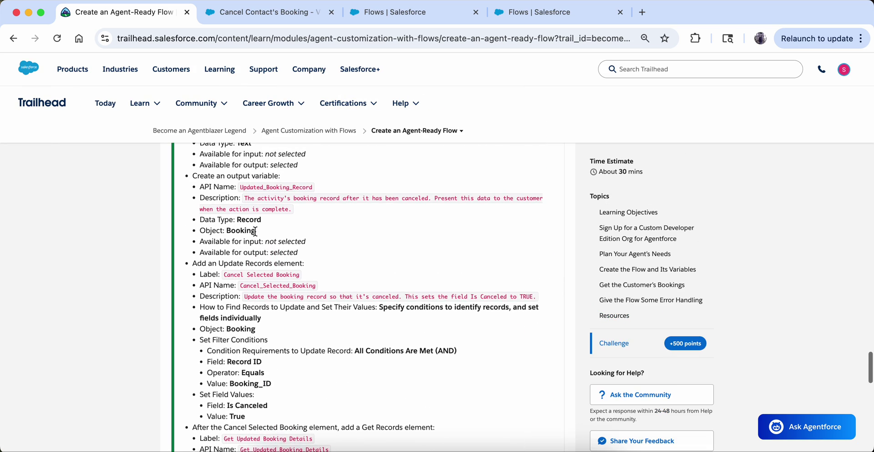
scroll(255, 232, up, 5)
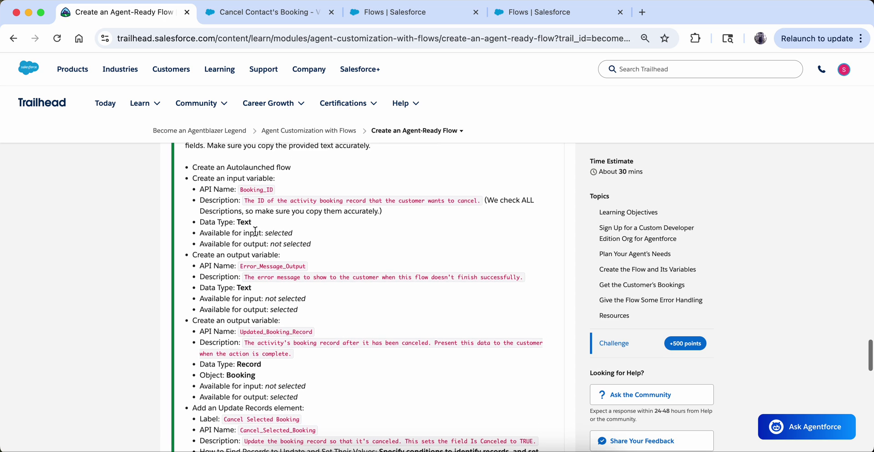
drag(245, 205, 365, 200)
scroll(364, 200, down, 10)
scroll(364, 201, down, 12)
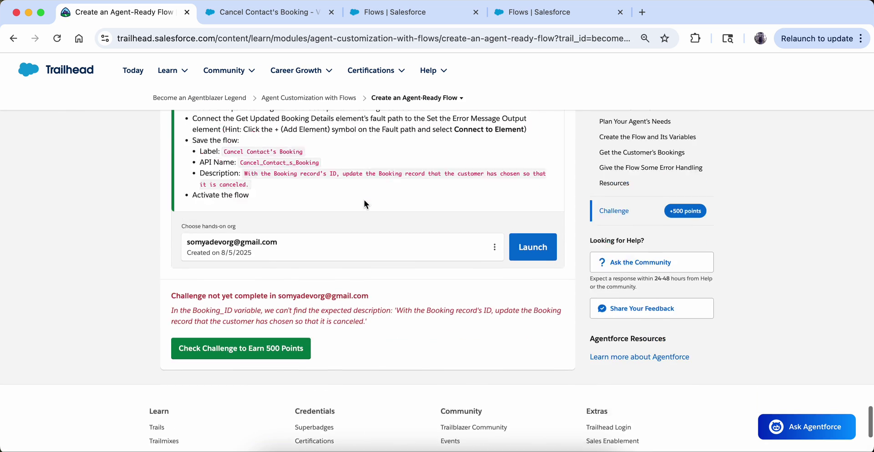
Replace Booking_ID's description with the expected text copied from the check's feedback, "With the Booking record's ID, update the Booking record that the customer has chosen so that it is canceled.".
scroll(365, 201, up, 2)
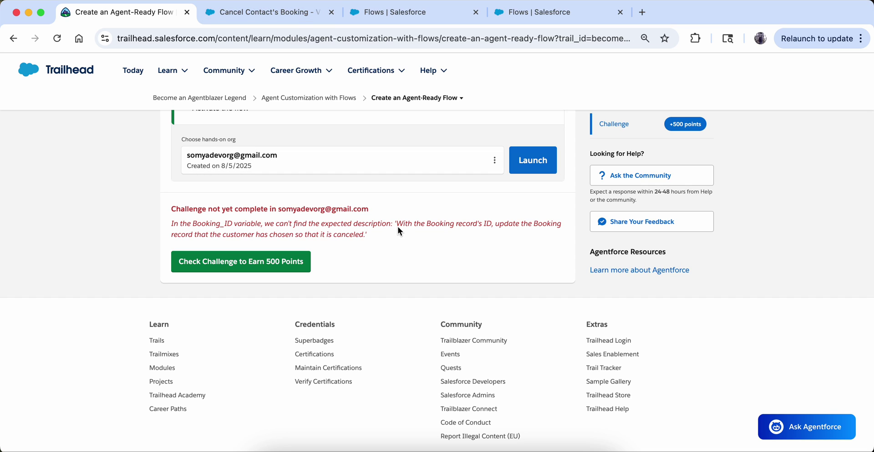
drag(396, 225, 415, 232)
drag(362, 239, 364, 239)
key(super+c)
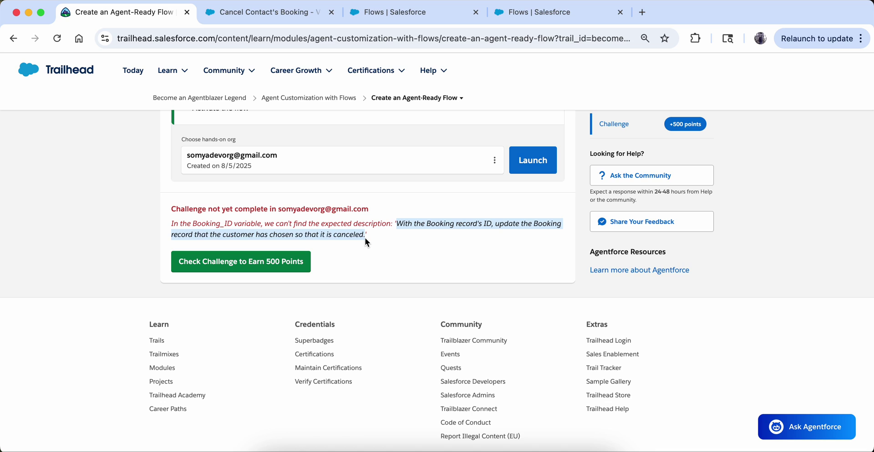
click(241, 15)
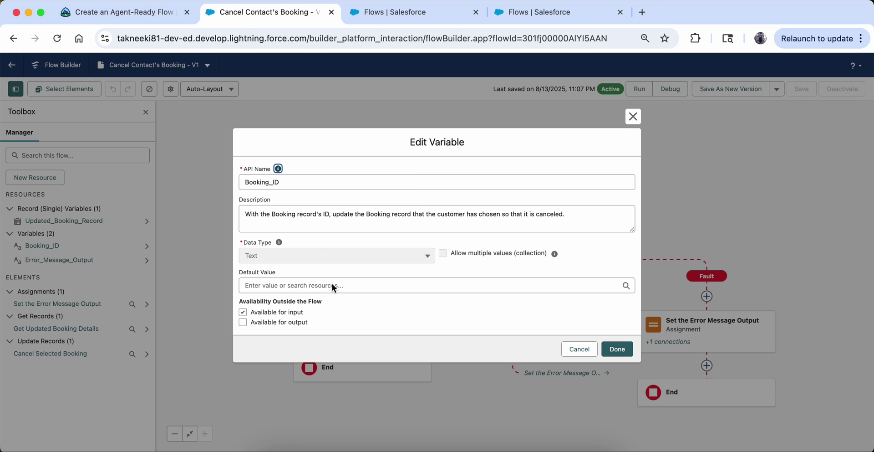
click(580, 214)
drag(580, 214, 233, 212)
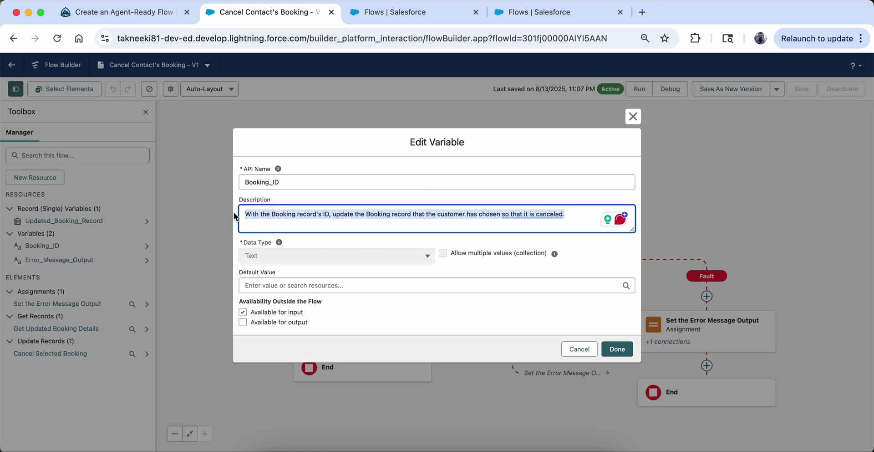
key(super+v)
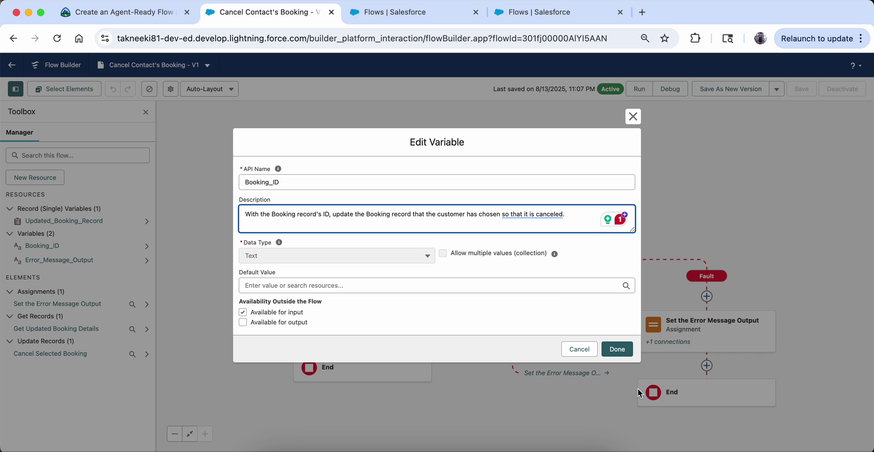
click(618, 349)
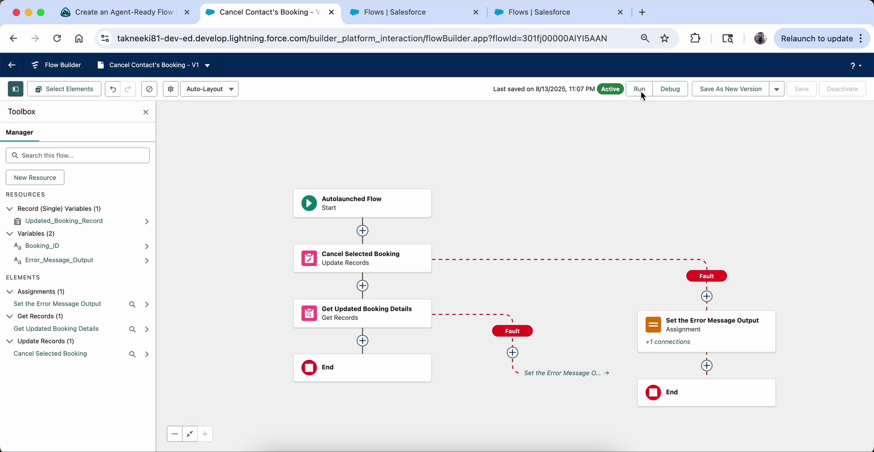
Run the Cancel Contact's Booking flow and close its run page.
click(640, 89)
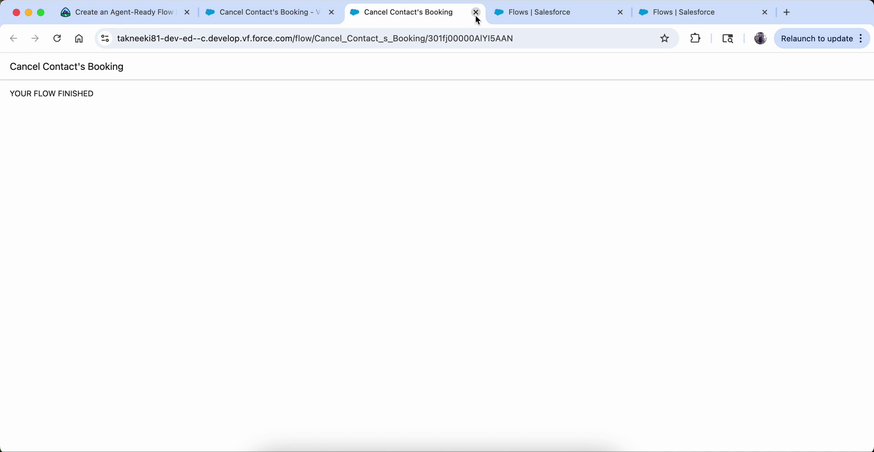
click(474, 12)
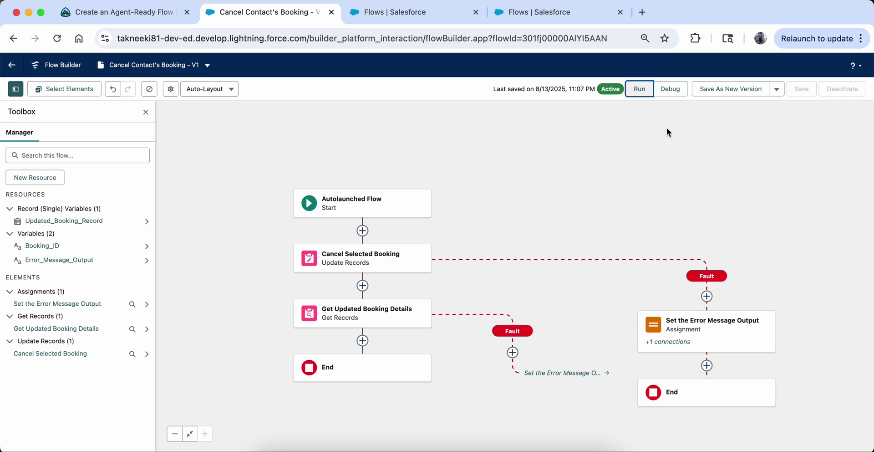
click(776, 90)
click(760, 108)
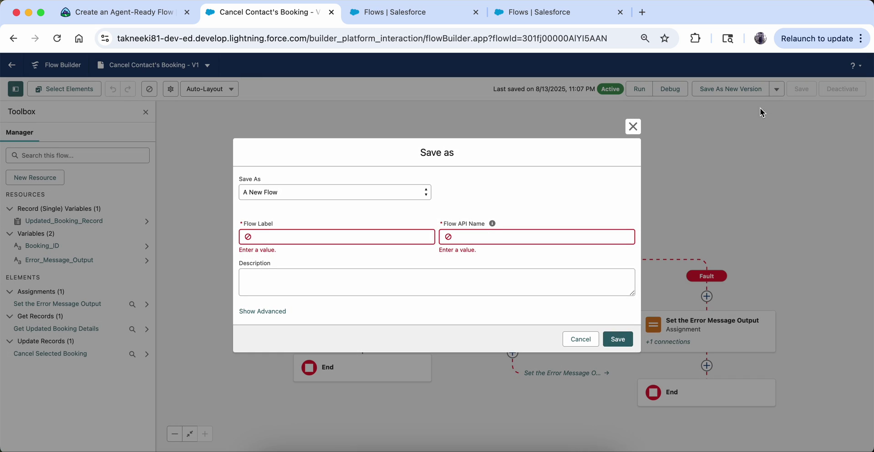
click(330, 196)
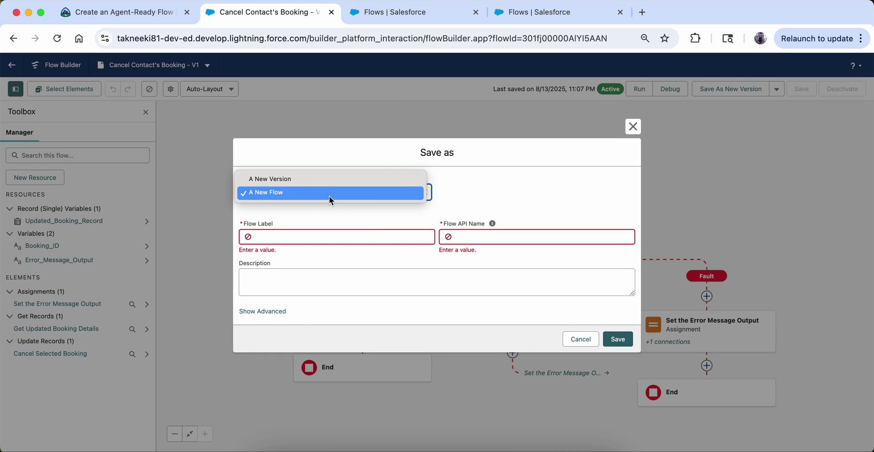
click(636, 127)
click(633, 127)
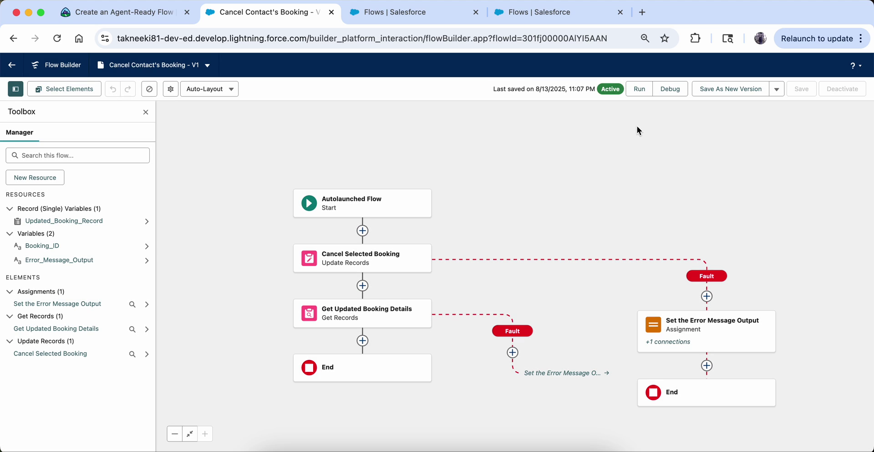
double_click(609, 89)
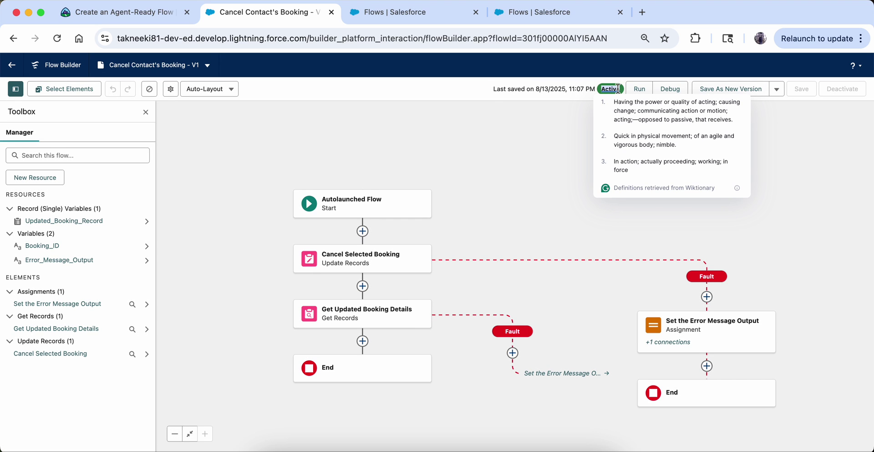
click(642, 91)
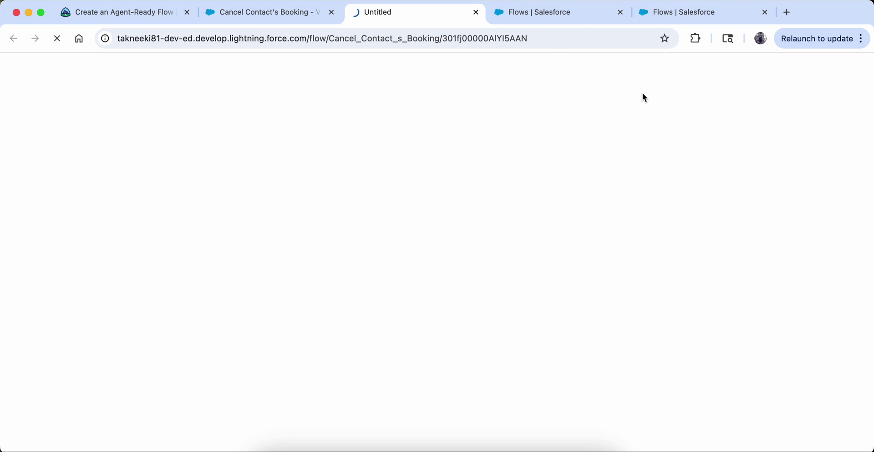
click(476, 12)
Save the Cancel Contact's Booking flow as a new version with the same label and description, and activate that version.
click(704, 90)
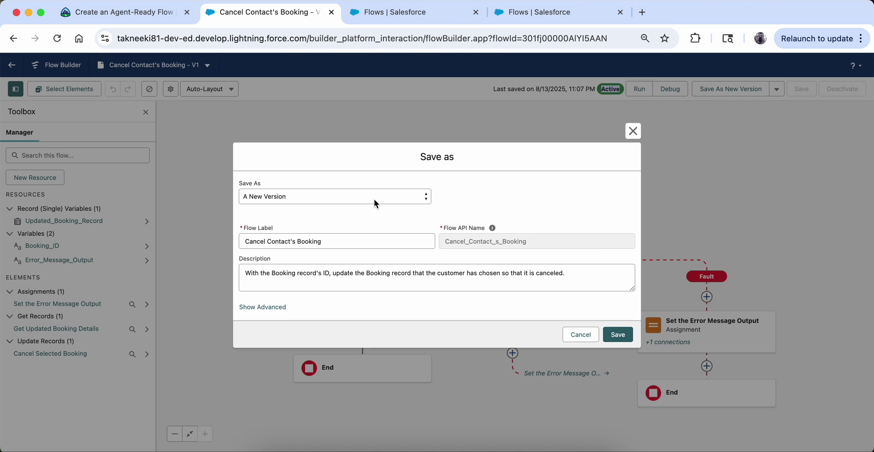
click(376, 194)
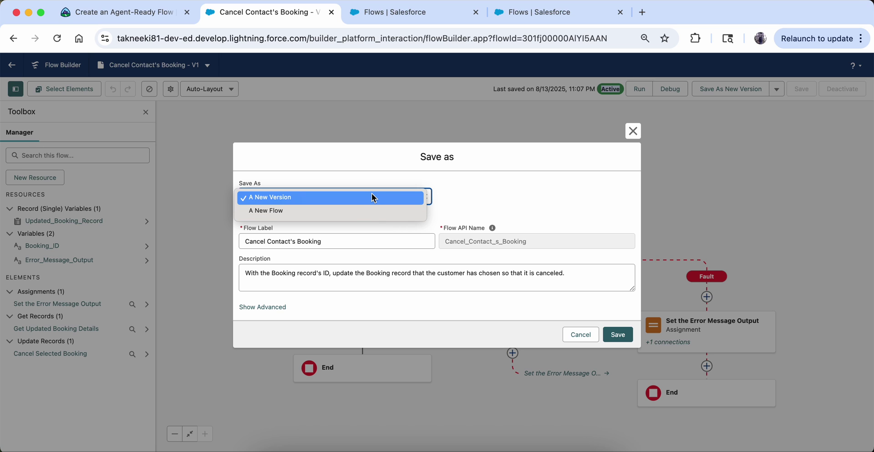
click(371, 197)
click(614, 334)
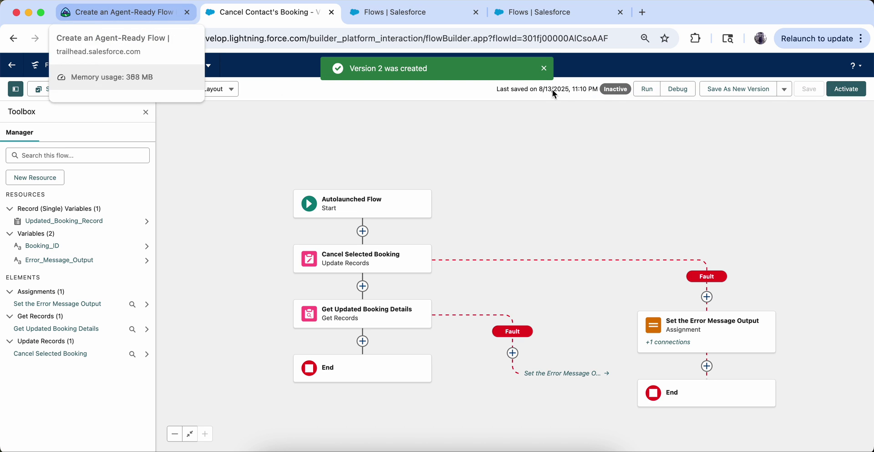
click(830, 90)
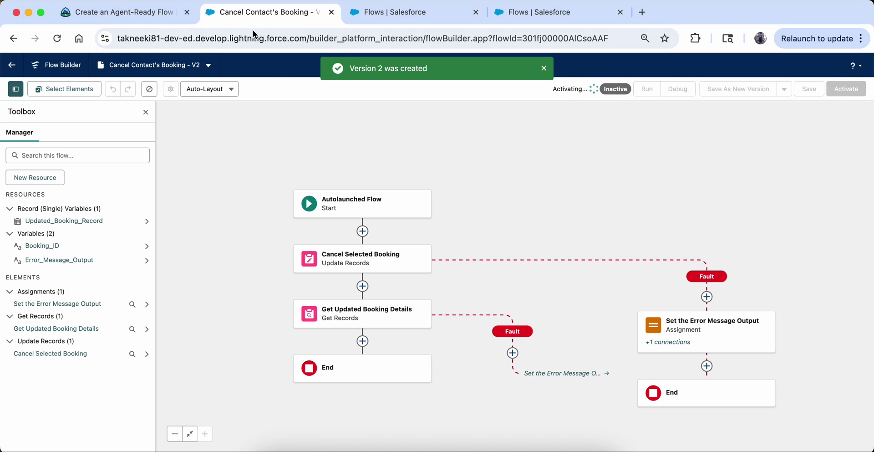
Recheck the Trailhead challenge and look at the new flow version's activation status while the check runs.
click(133, 16)
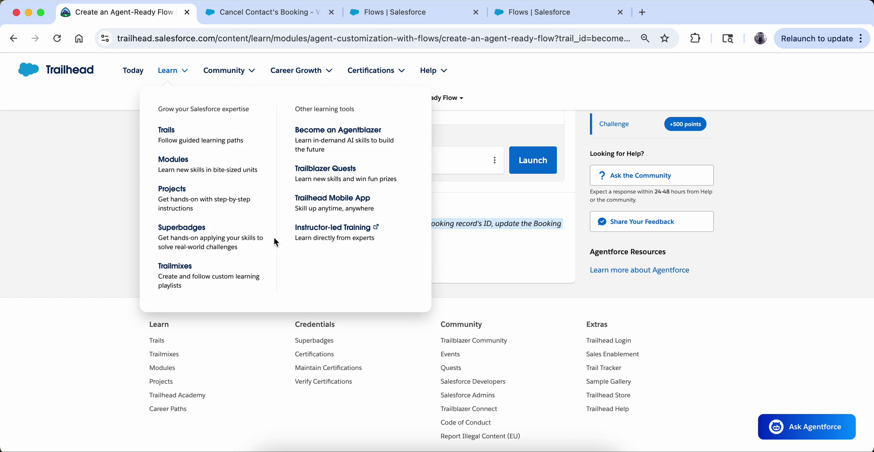
click(261, 265)
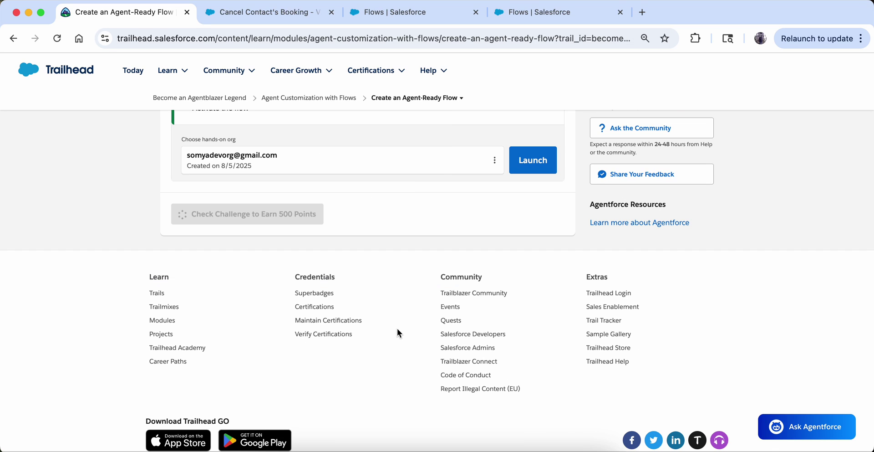
click(262, 16)
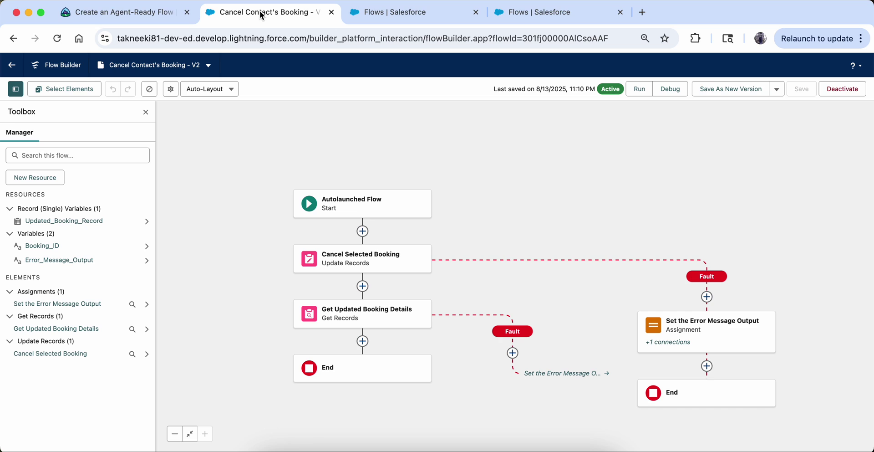
click(137, 12)
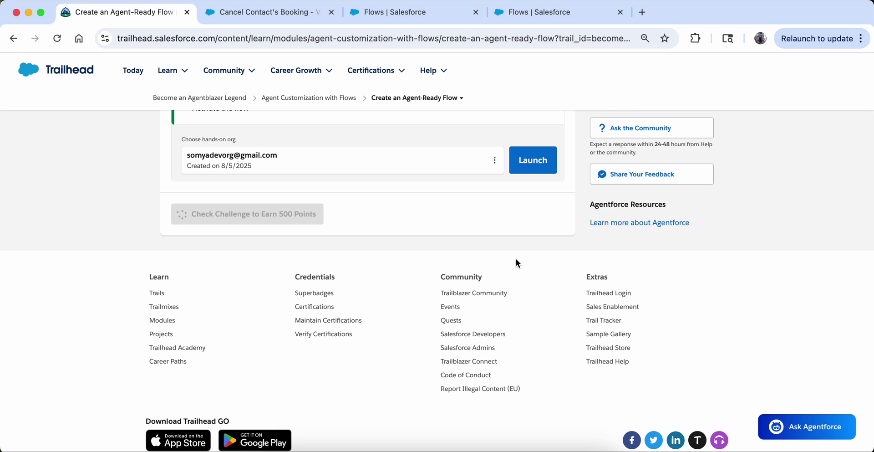
Compare the challenge's Booking_ID description and saved flow description with the new check feedback.
scroll(516, 259, up, 15)
scroll(516, 258, up, 1)
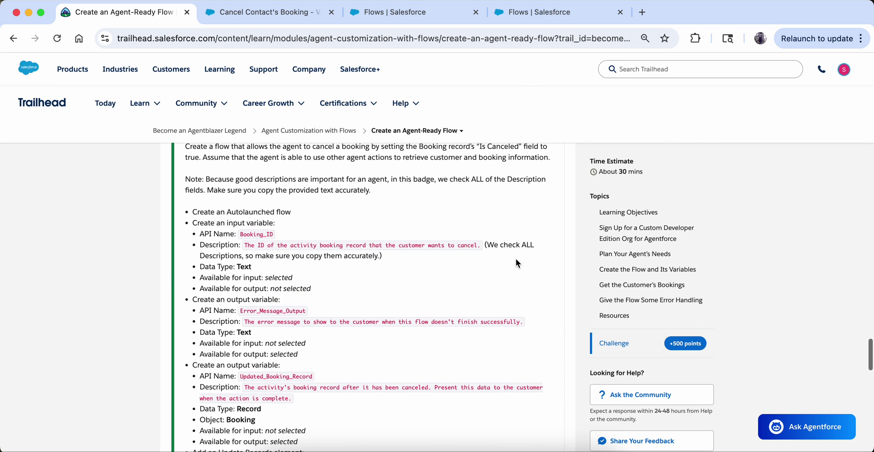
drag(237, 233, 472, 246)
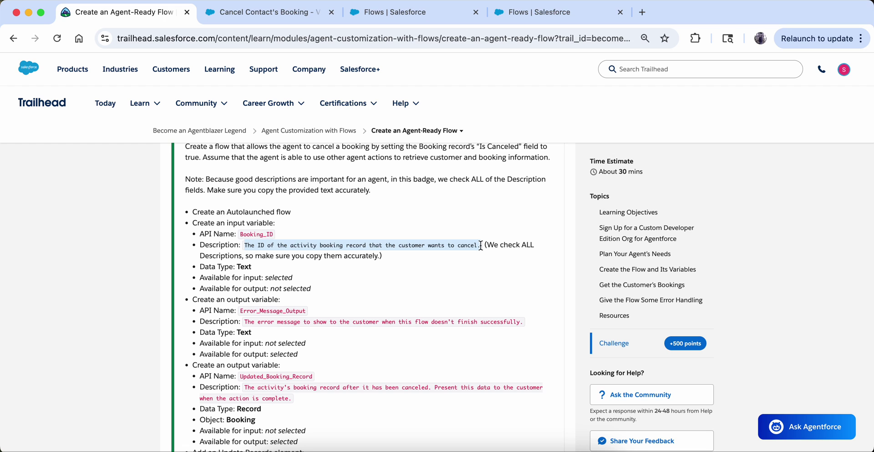
scroll(449, 327, down, 10)
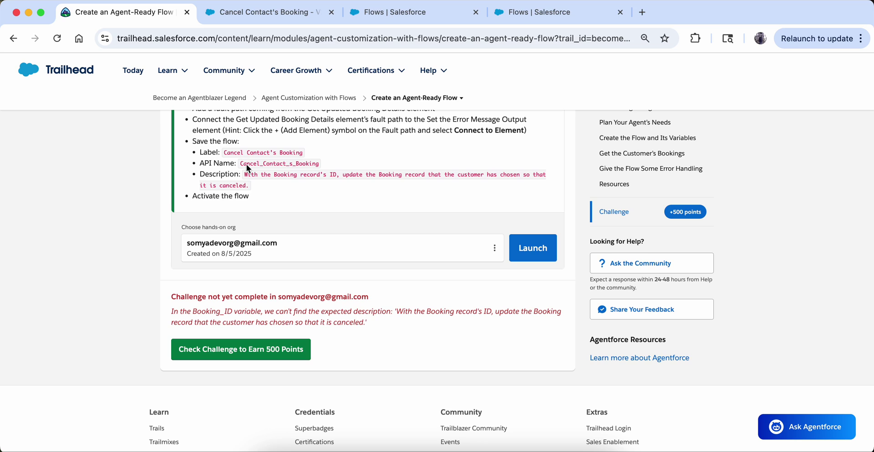
scroll(245, 179, up, 2)
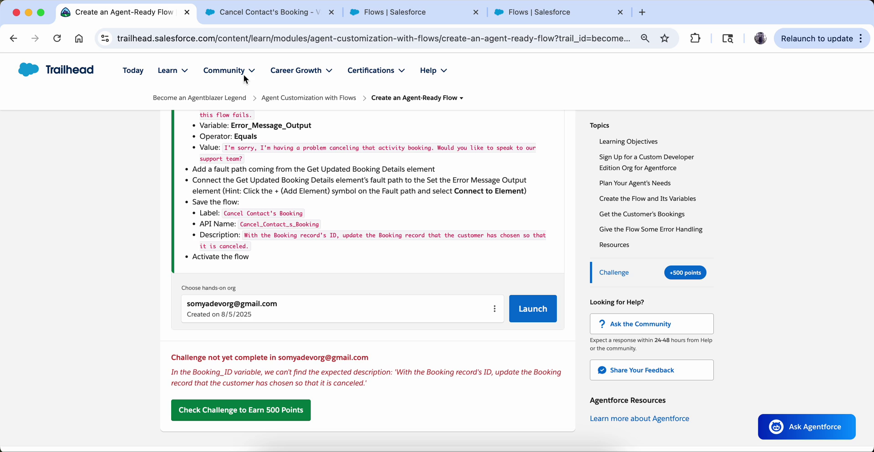
Open the Booking_ID variable in the new version and compare its description with the challenge's flow description and the feedback.
click(270, 13)
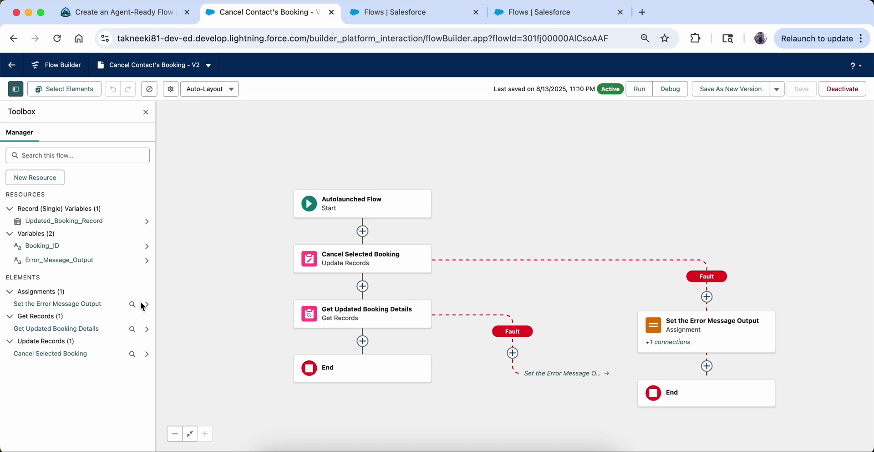
click(50, 244)
mouse_move(279, 242)
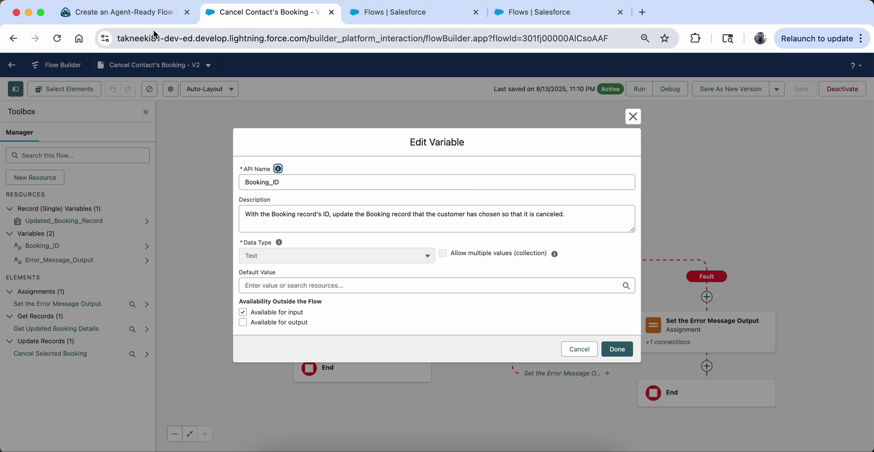
click(112, 11)
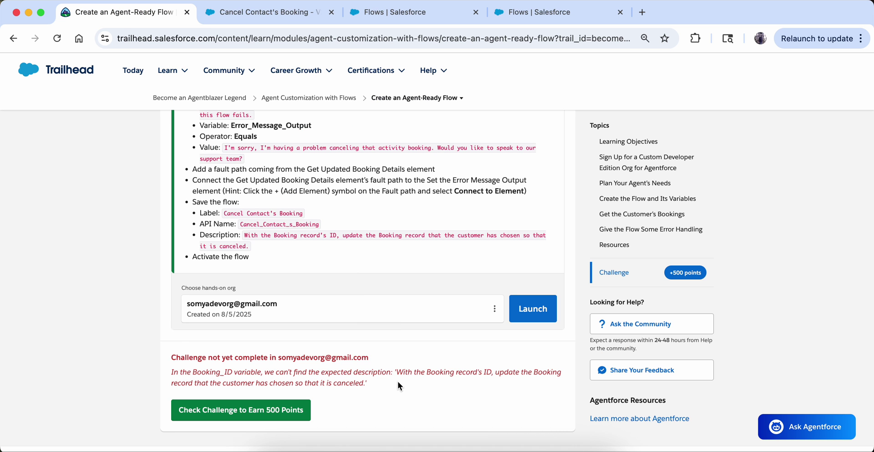
click(247, 19)
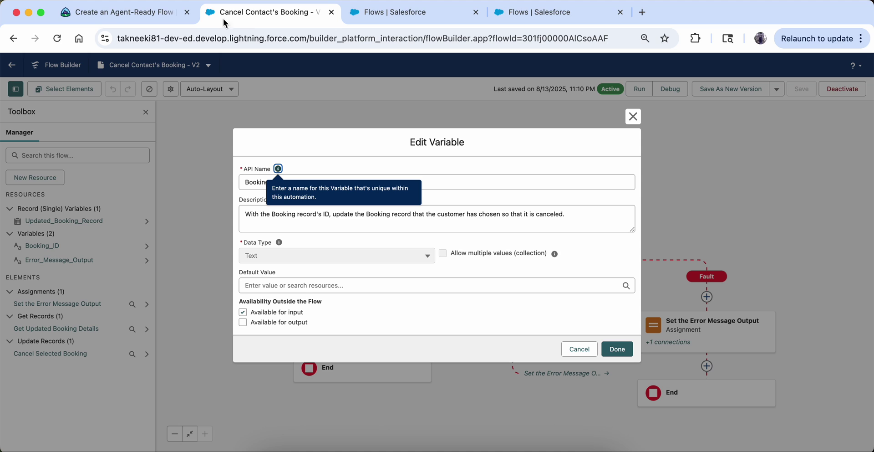
key(ctrl+shift+Tab)
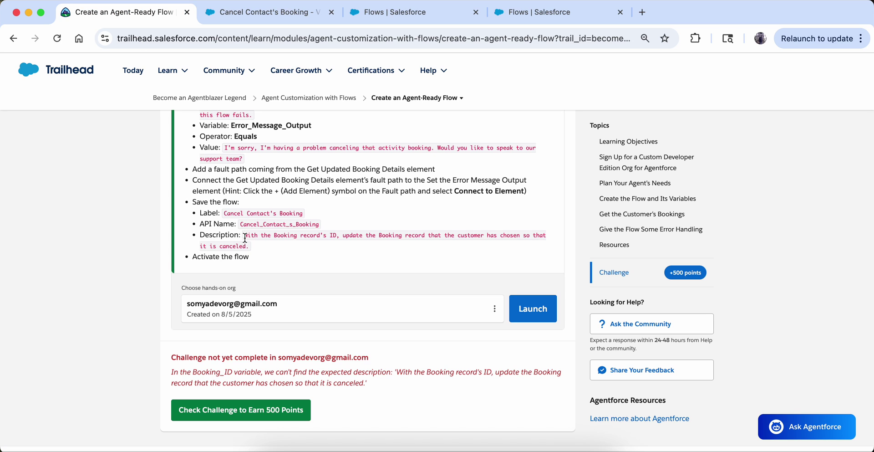
drag(244, 239, 249, 246)
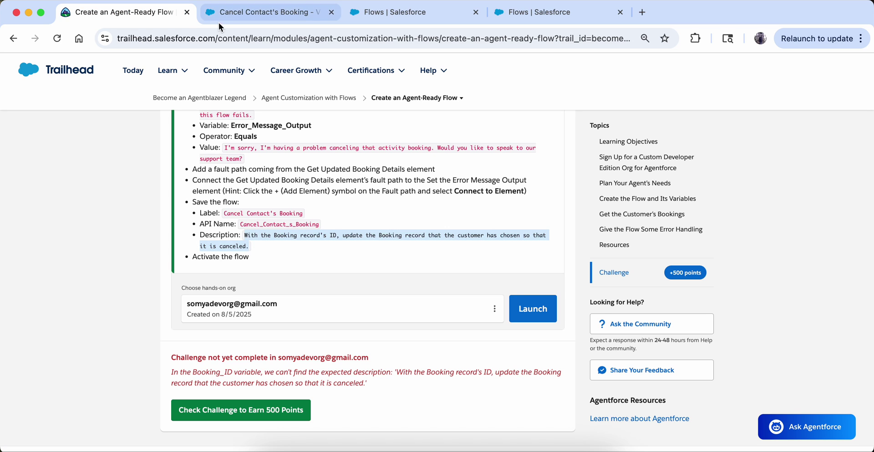
click(248, 13)
click(575, 217)
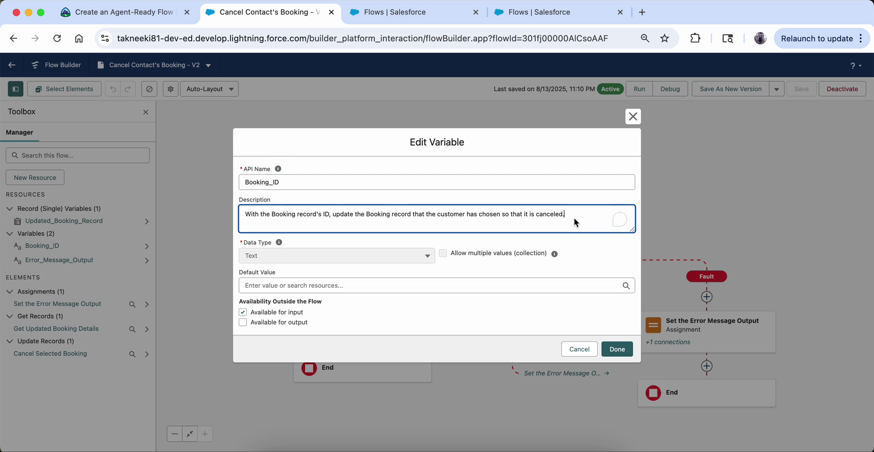
key(super+a)
key(Right)
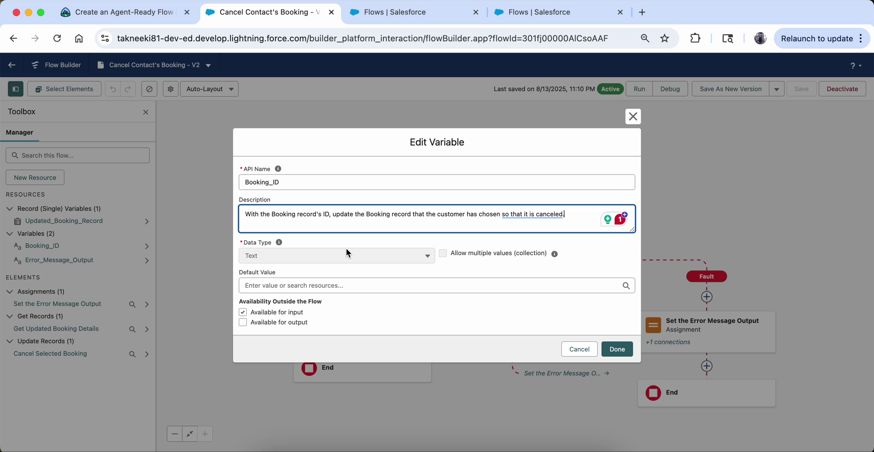
Copy the required description of the Booking_ID input variable from the Trailhead challenge instructions.
click(114, 11)
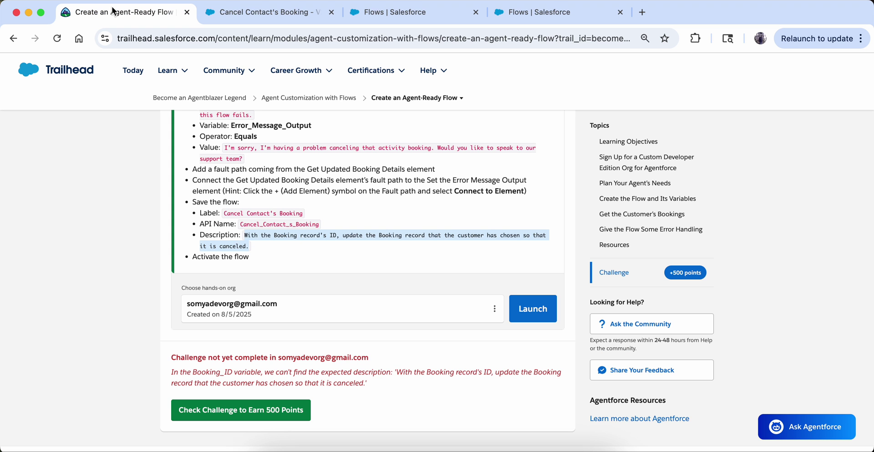
mouse_move(168, 71)
scroll(78, 315, up, 10)
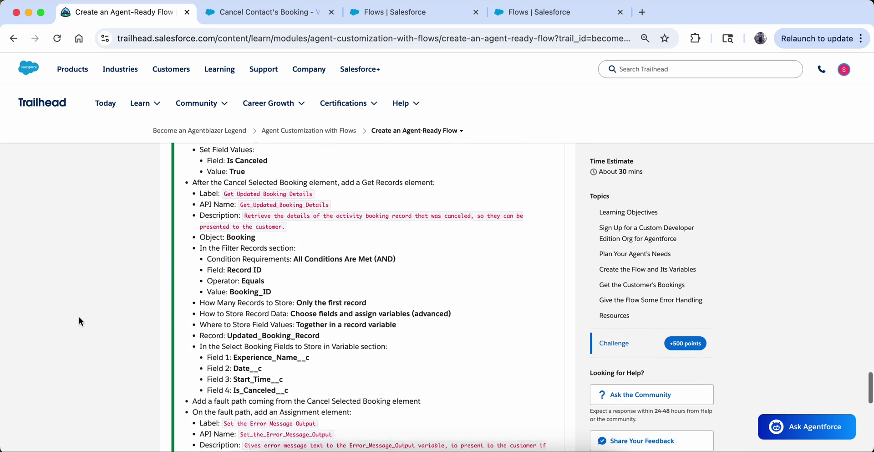
scroll(267, 317, up, 5)
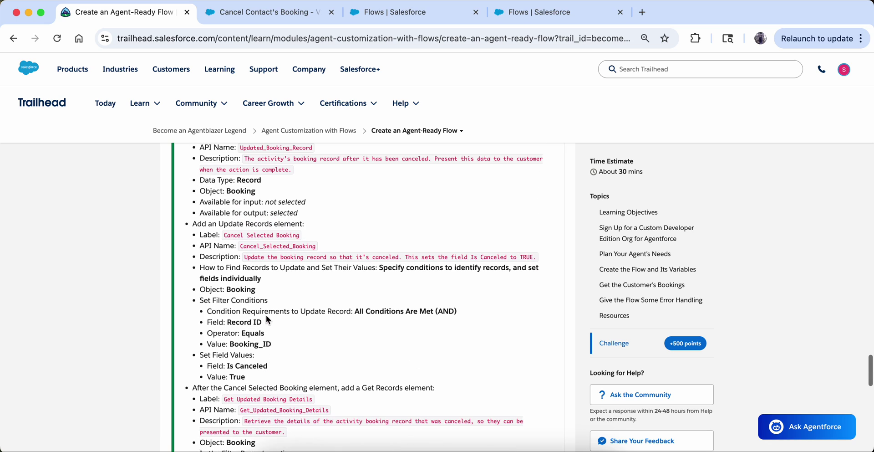
scroll(268, 318, up, 5)
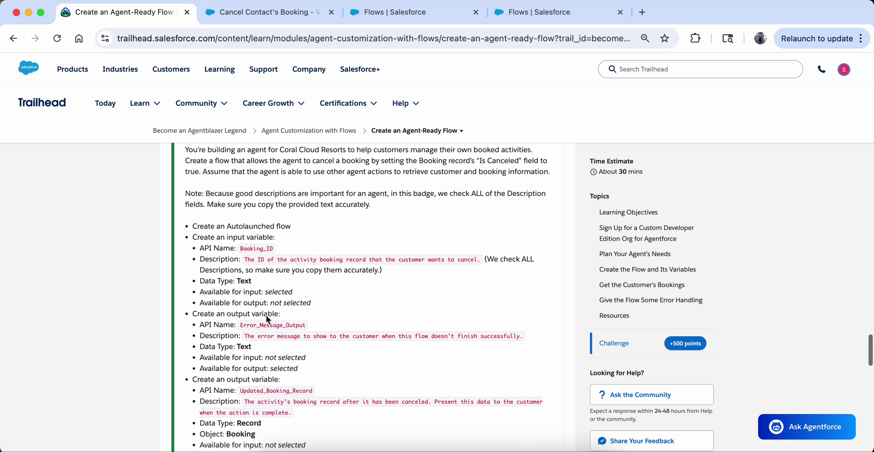
drag(244, 264, 479, 265)
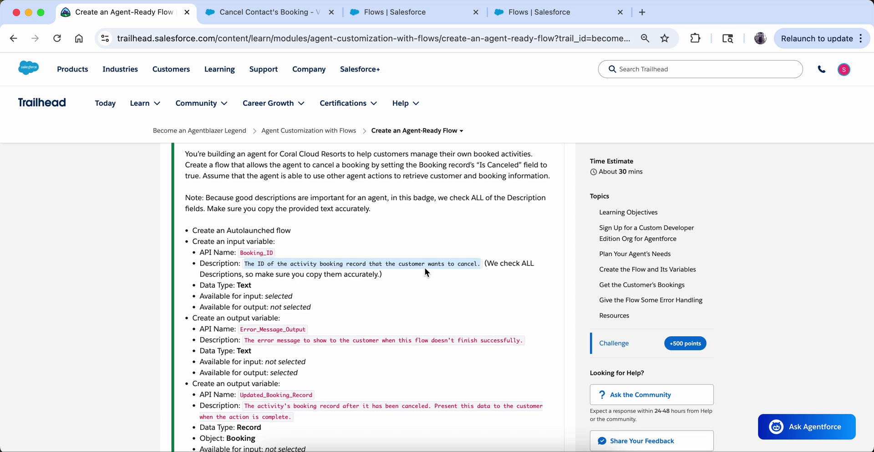
Replace the Booking_ID variable's description in the flow with "The ID of the activity booking record that the customer wants to cancel.".
click(264, 13)
click(577, 210)
key(super+Up)
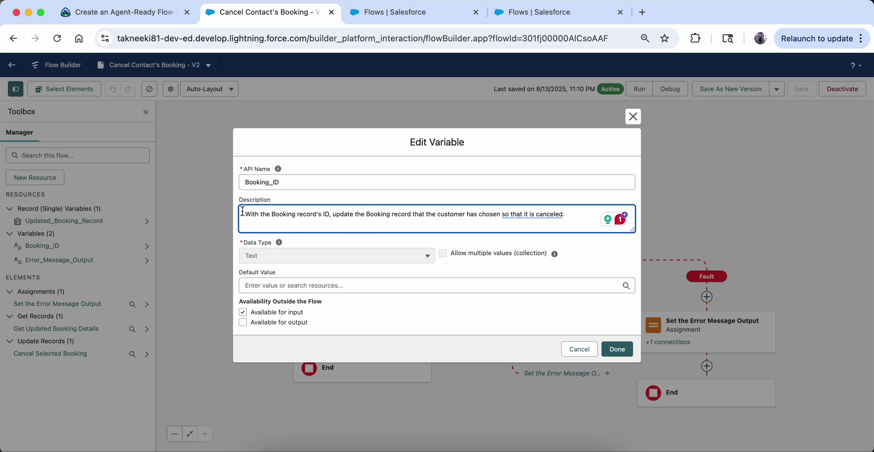
shift+click(566, 210)
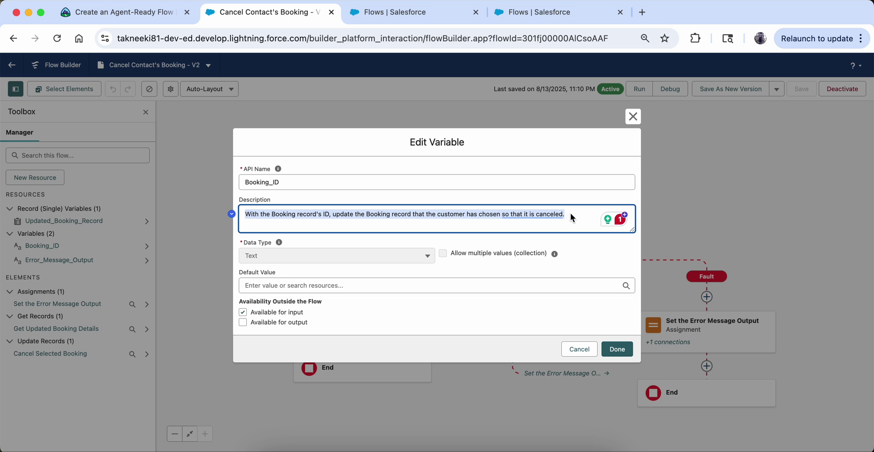
text(The ID of the activity booking record that the customer wants to cancel.)
click(617, 349)
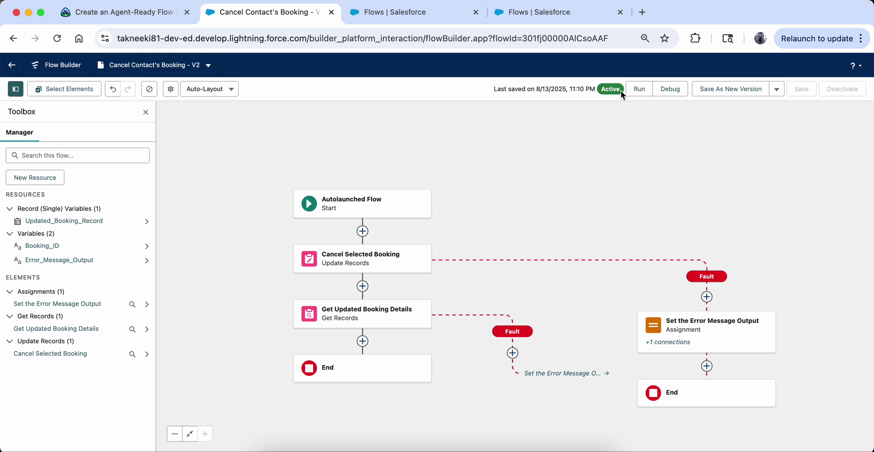
Save the Cancel Contact's Booking flow as another new version with its label and description kept, and activate that version.
click(717, 92)
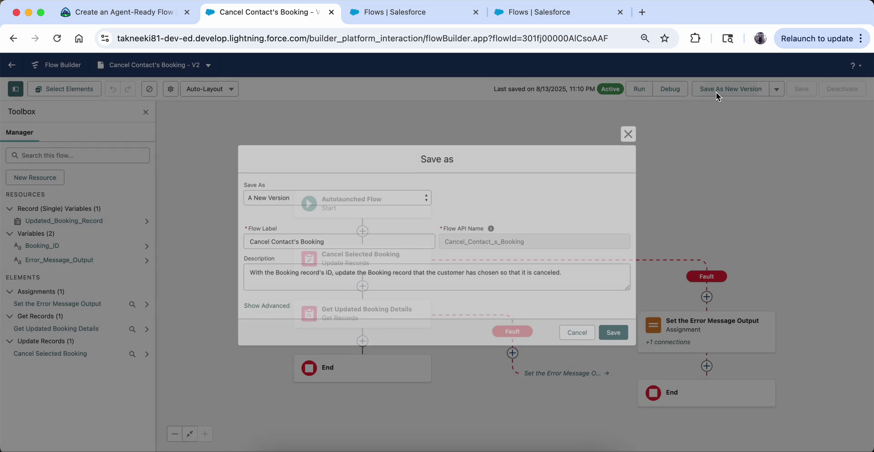
click(617, 335)
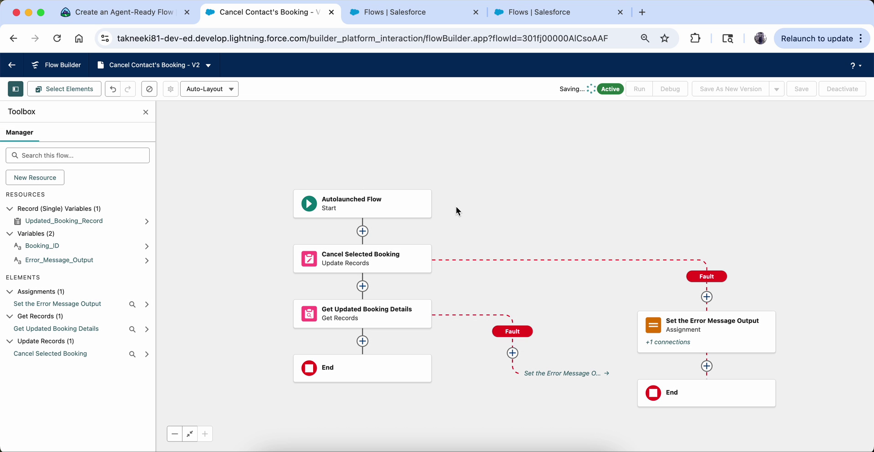
click(845, 93)
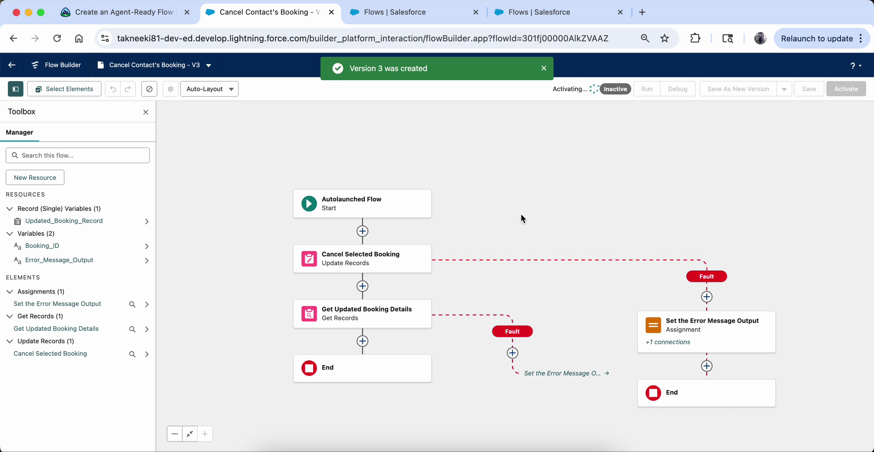
Recheck the Trailhead challenge and review the required Booking_ID description in the instructions while the check runs.
click(148, 22)
scroll(302, 363, down, 10)
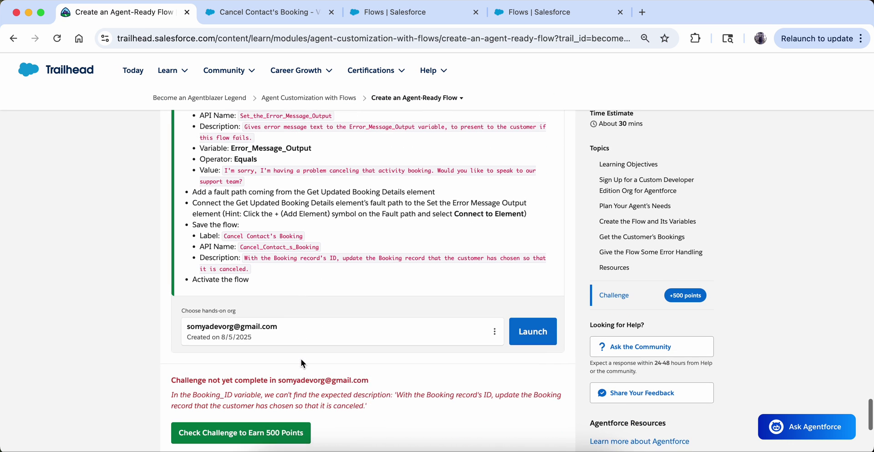
scroll(302, 363, down, 2)
click(258, 380)
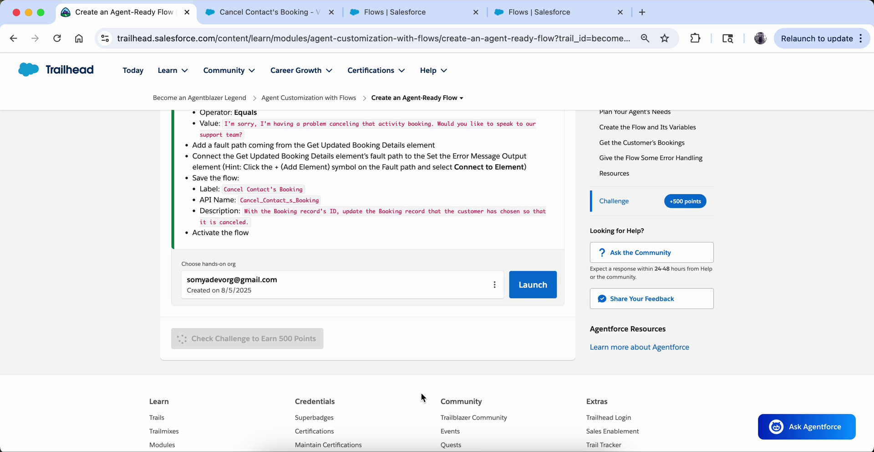
scroll(421, 394, up, 15)
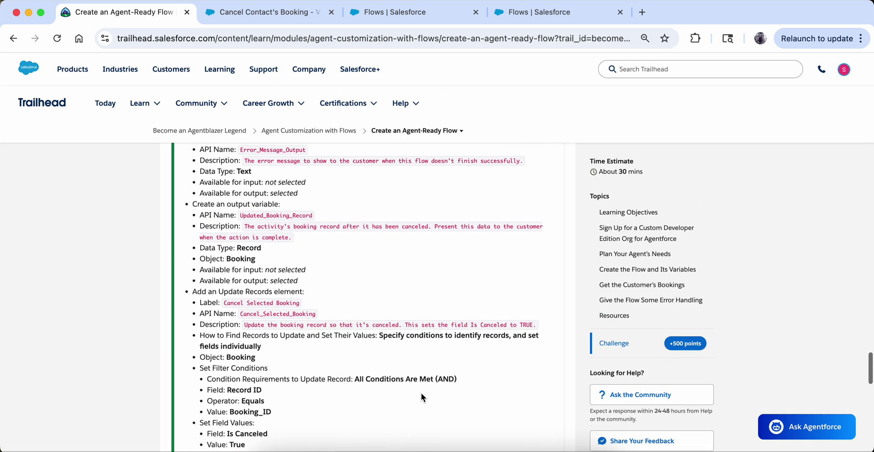
scroll(421, 394, up, 3)
drag(482, 166, 237, 166)
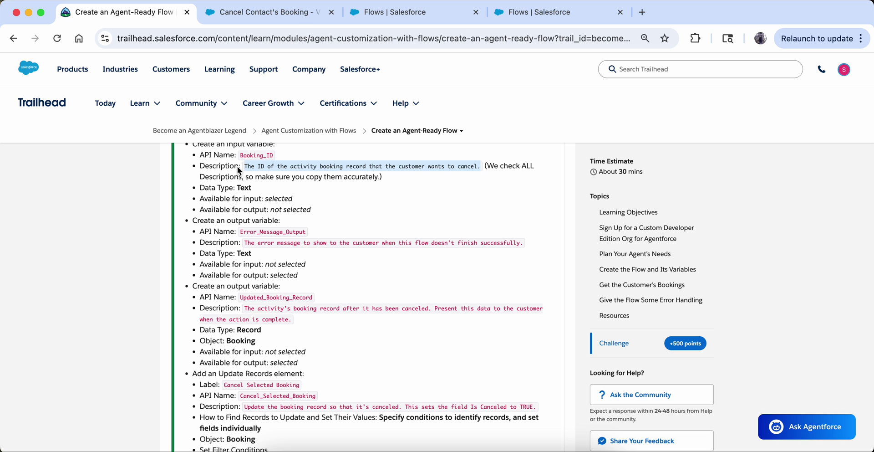
scroll(332, 193, down, 18)
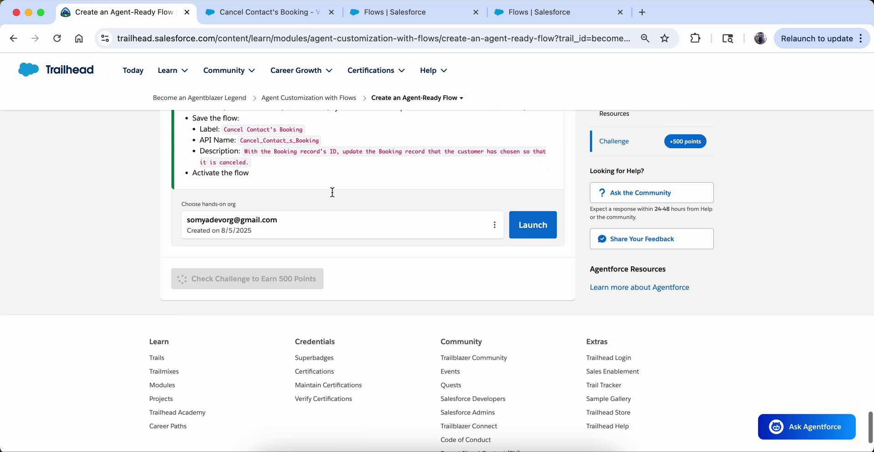